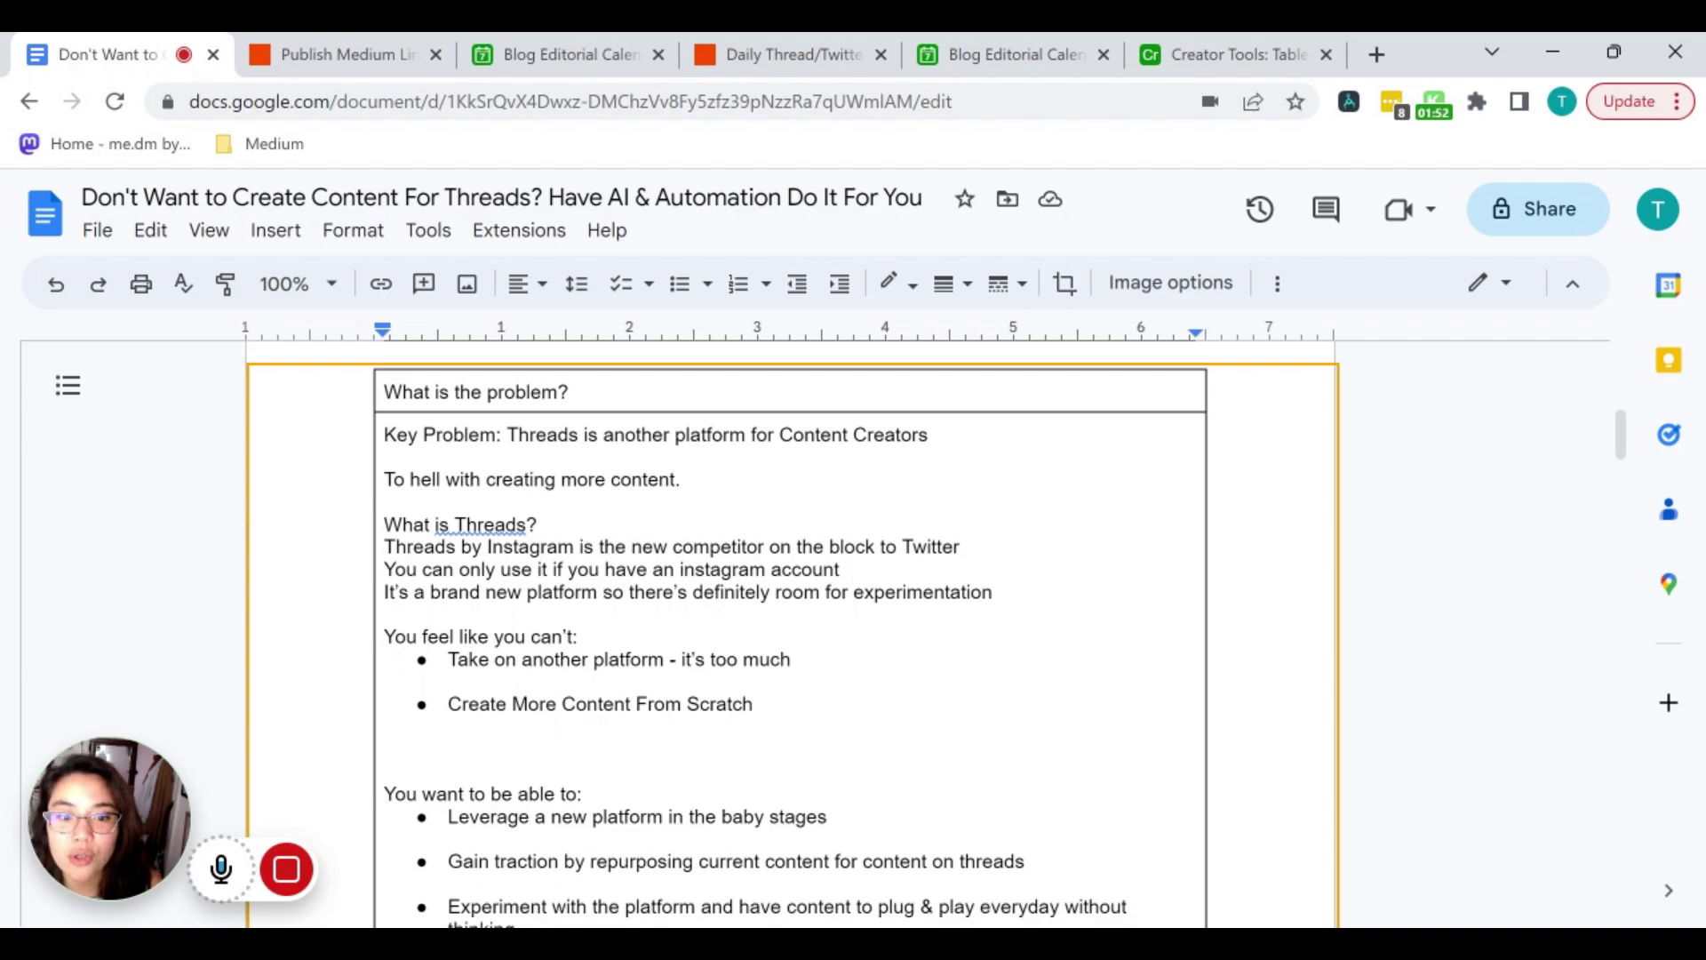
Read the Google Docs outline from the key problem section through the ingredients list and the workflow drawing.
{"action": "scroll", "coordinate": [790, 639], "scroll_direction": "down", "scroll_amount": 1}
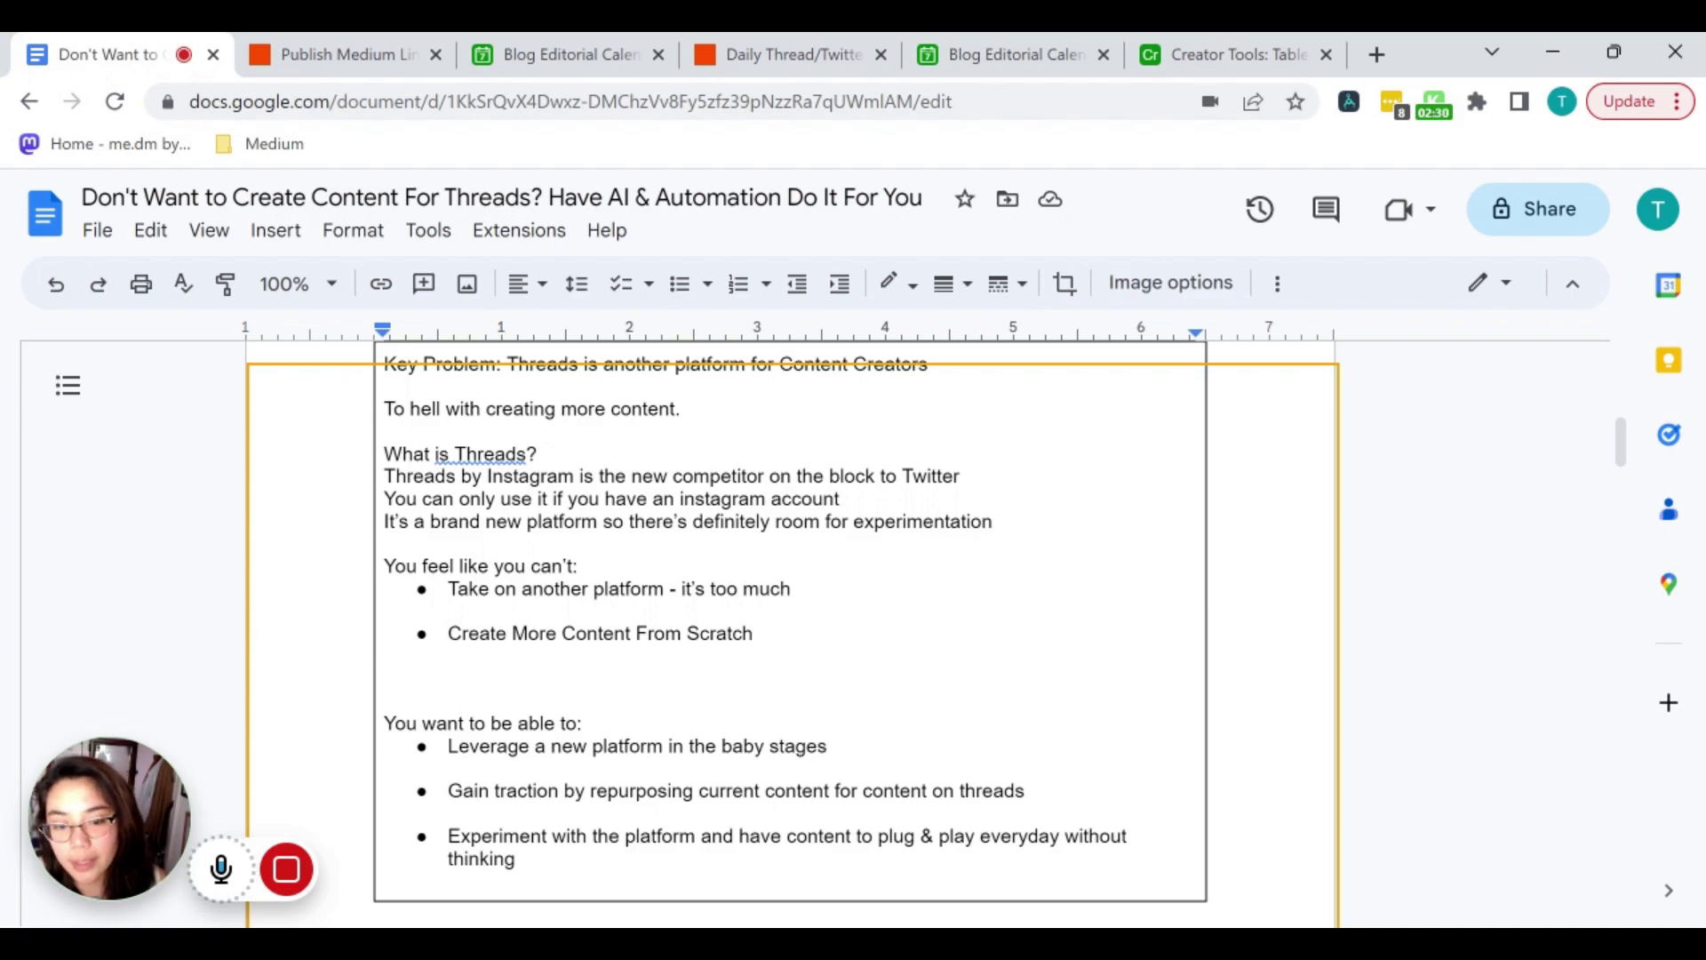
{"action": "scroll", "coordinate": [791, 622], "scroll_direction": "down", "scroll_amount": 1}
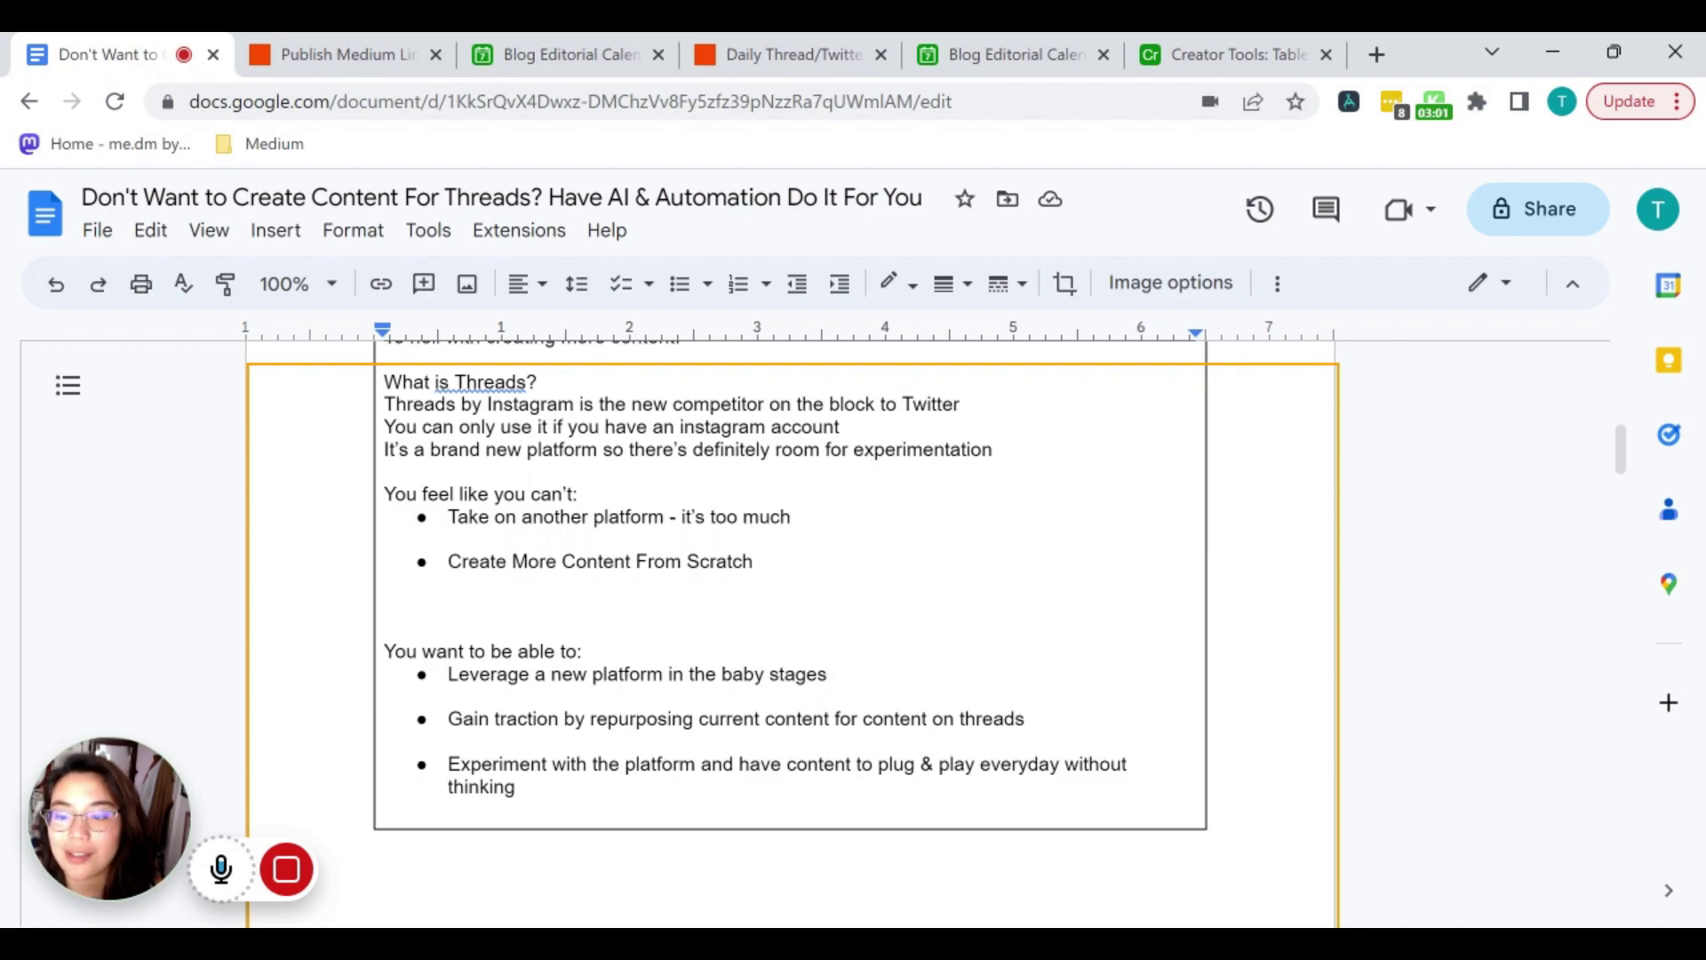
{"action": "scroll", "coordinate": [791, 586], "scroll_direction": "down", "scroll_amount": 8}
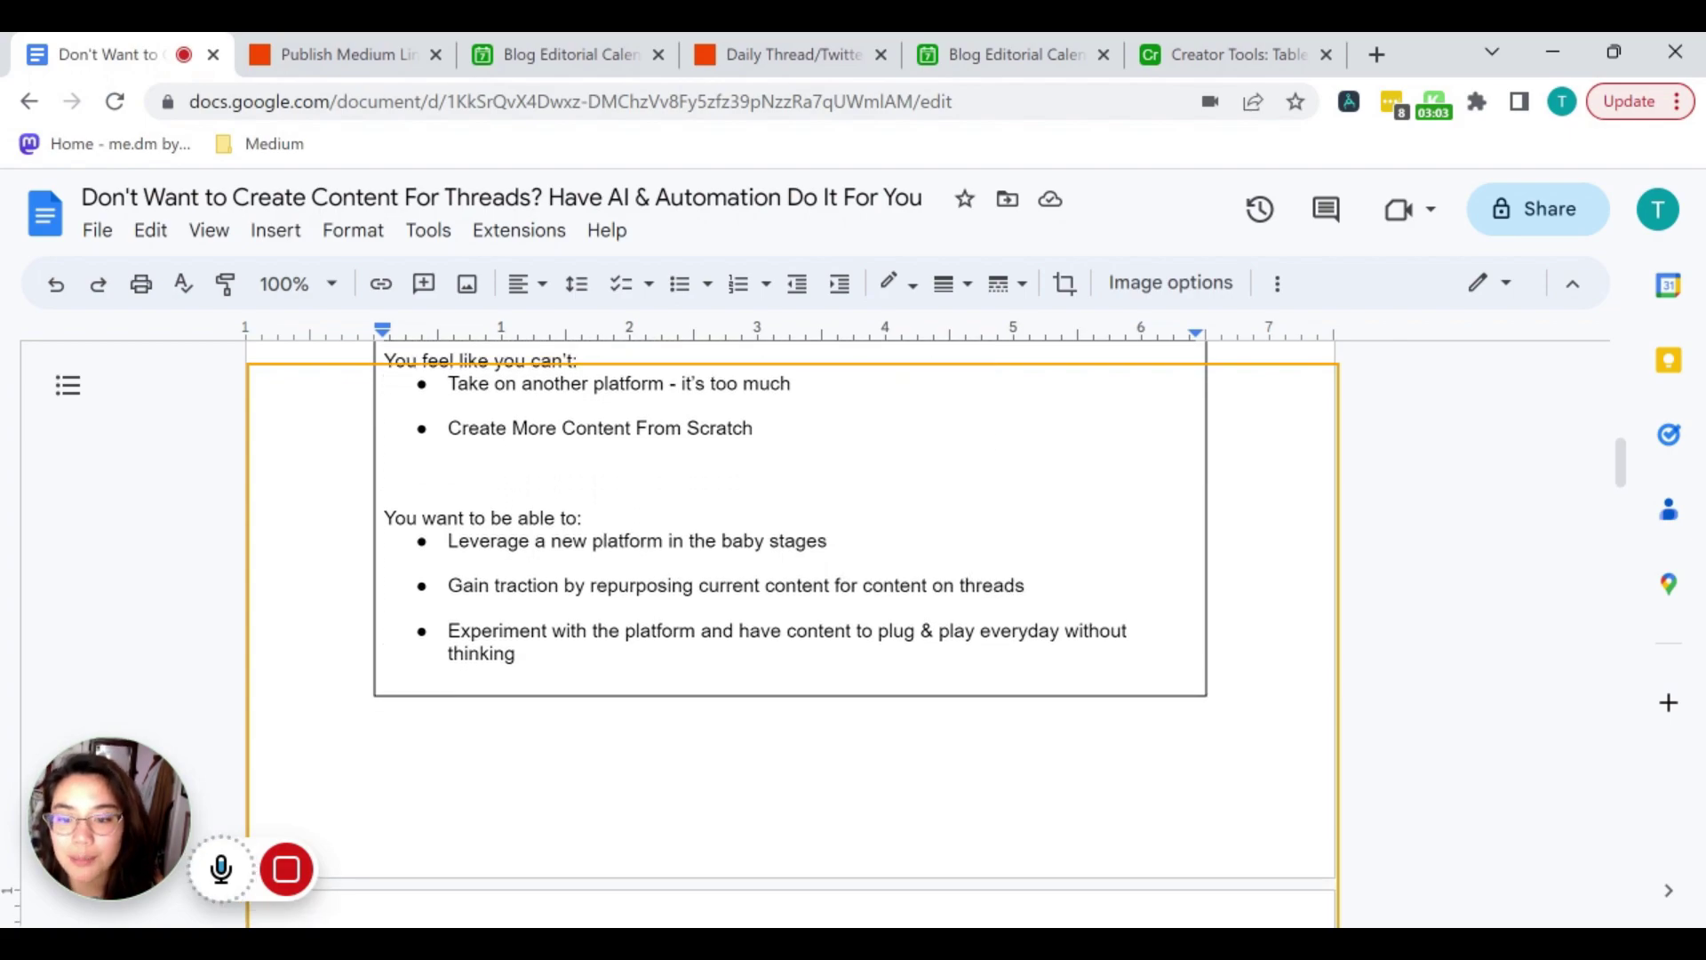
{"action": "scroll", "coordinate": [1471, 549], "scroll_direction": "down", "scroll_amount": 4}
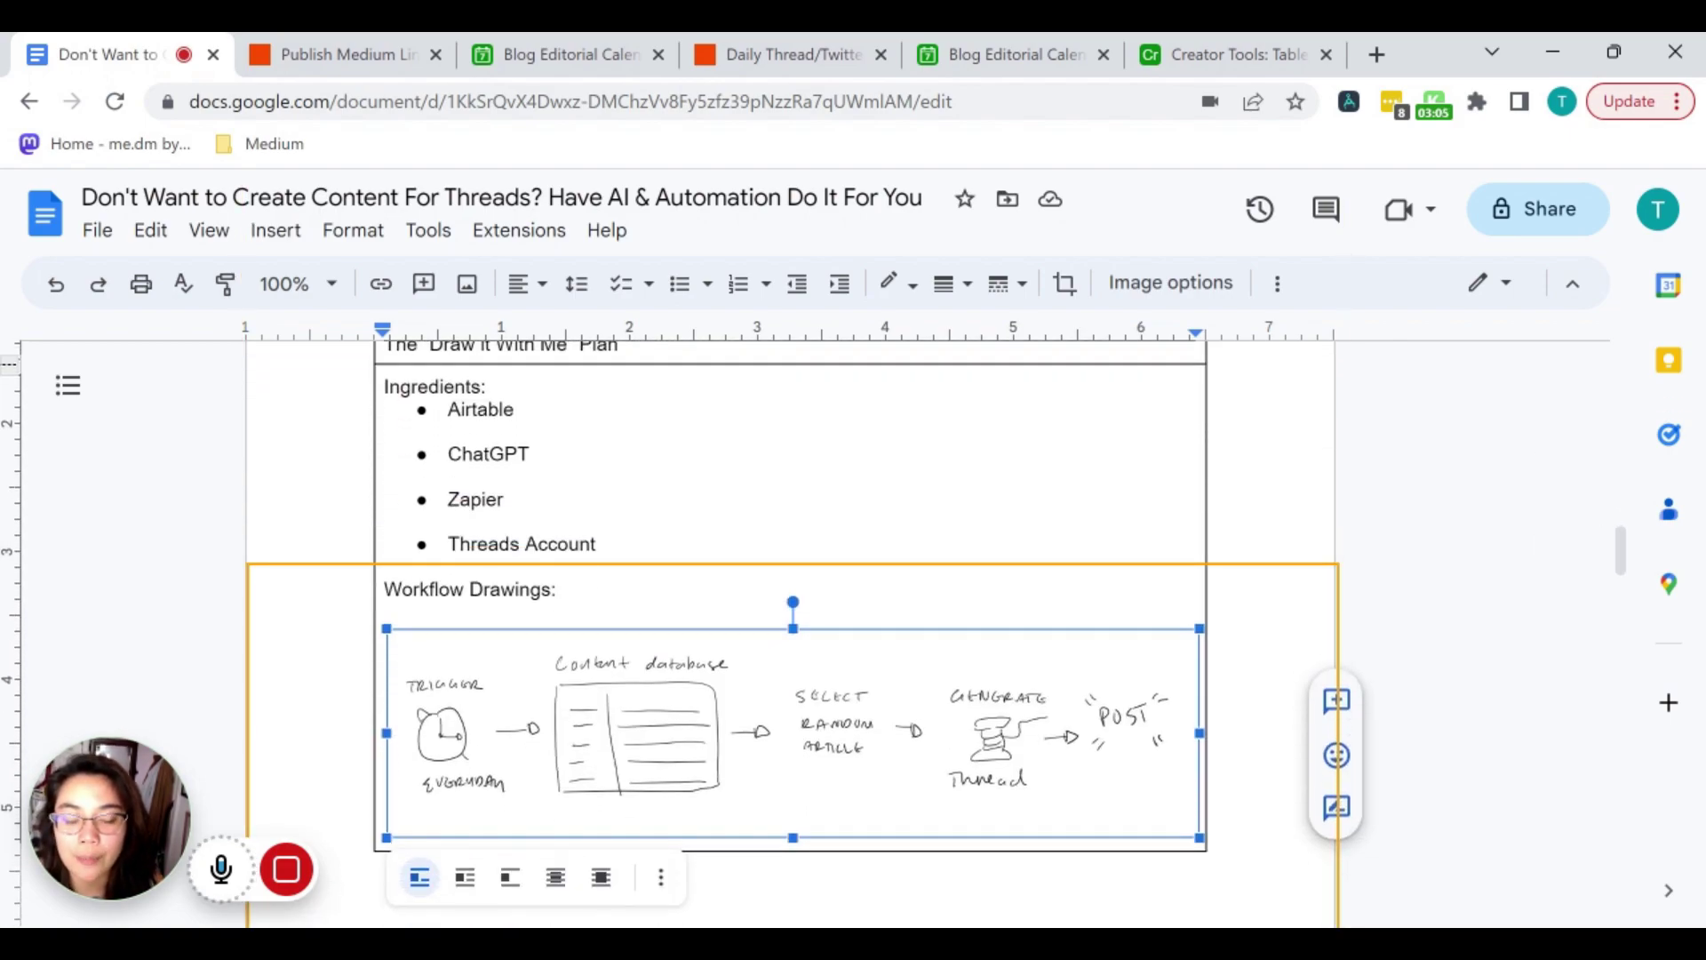
{"action": "scroll", "coordinate": [1471, 549], "scroll_direction": "up", "scroll_amount": 1}
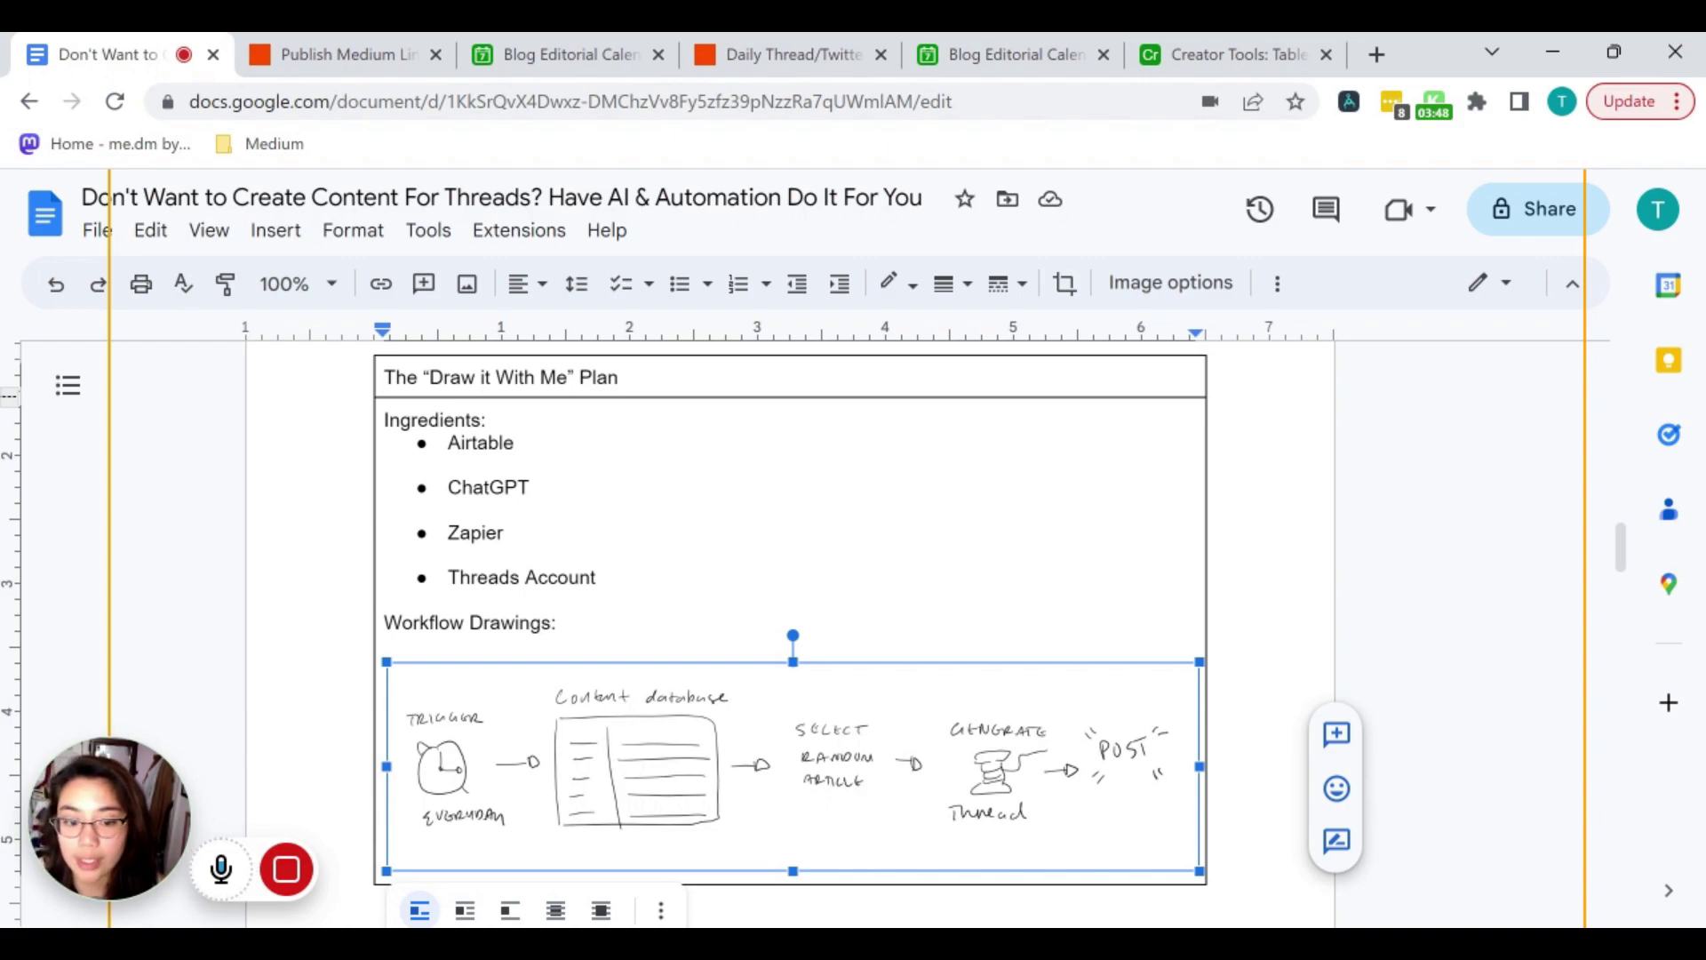
{"action": "scroll", "coordinate": [790, 622], "scroll_direction": "down", "scroll_amount": 1}
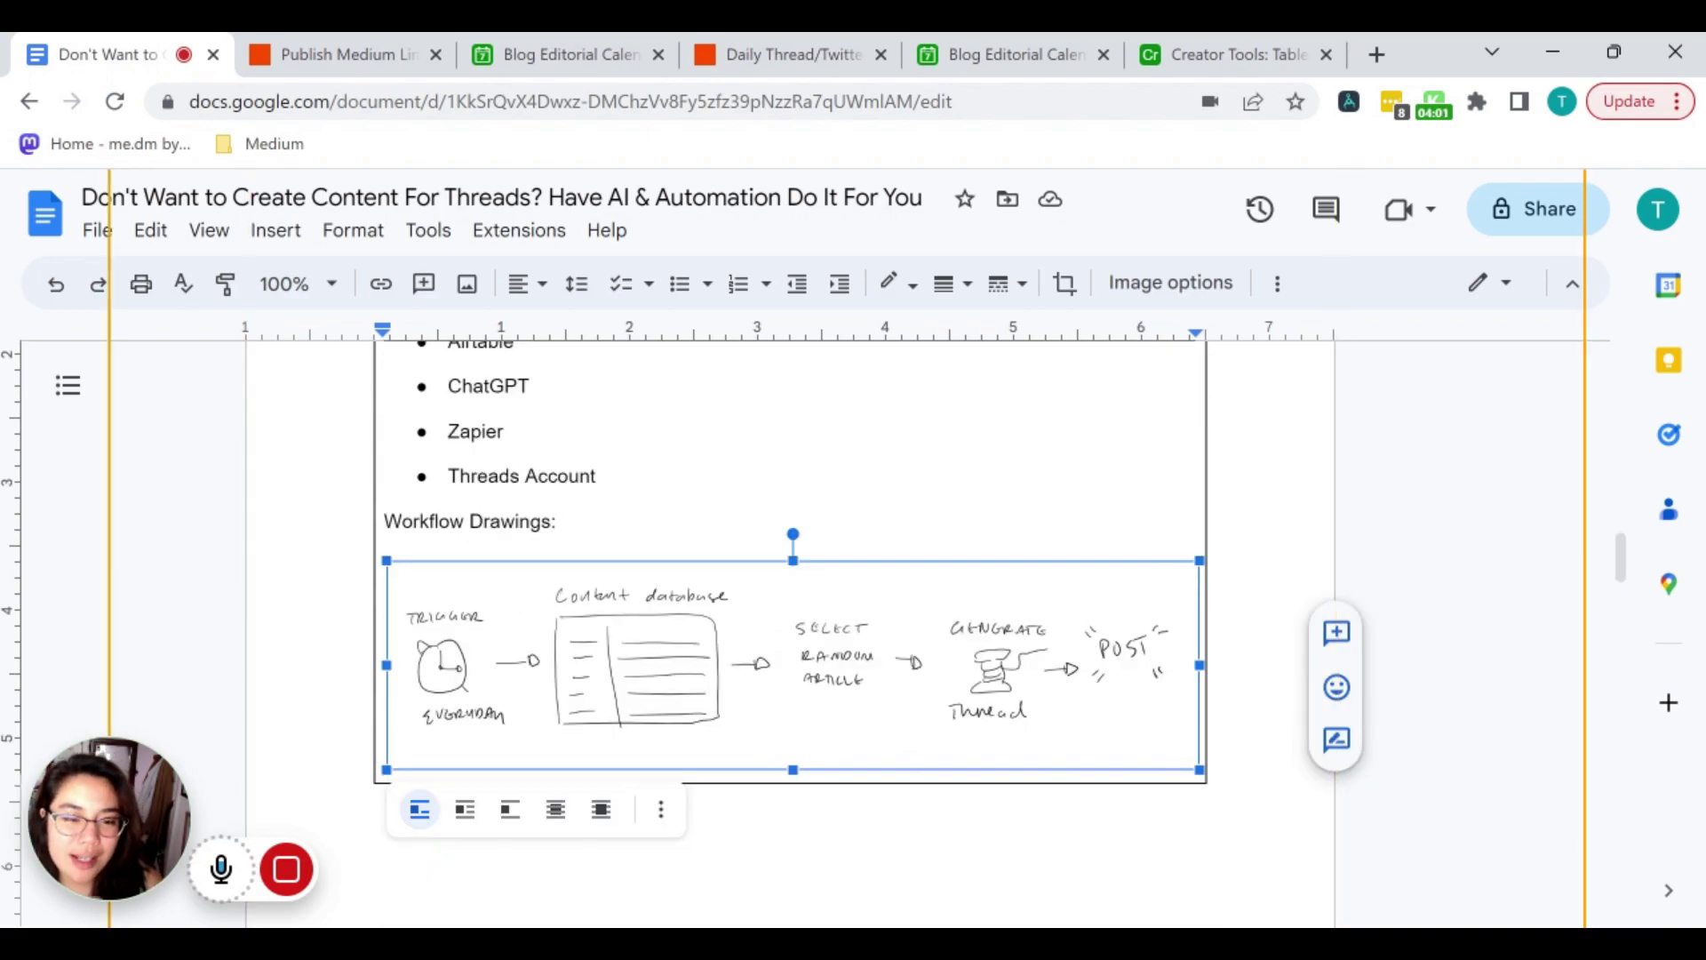
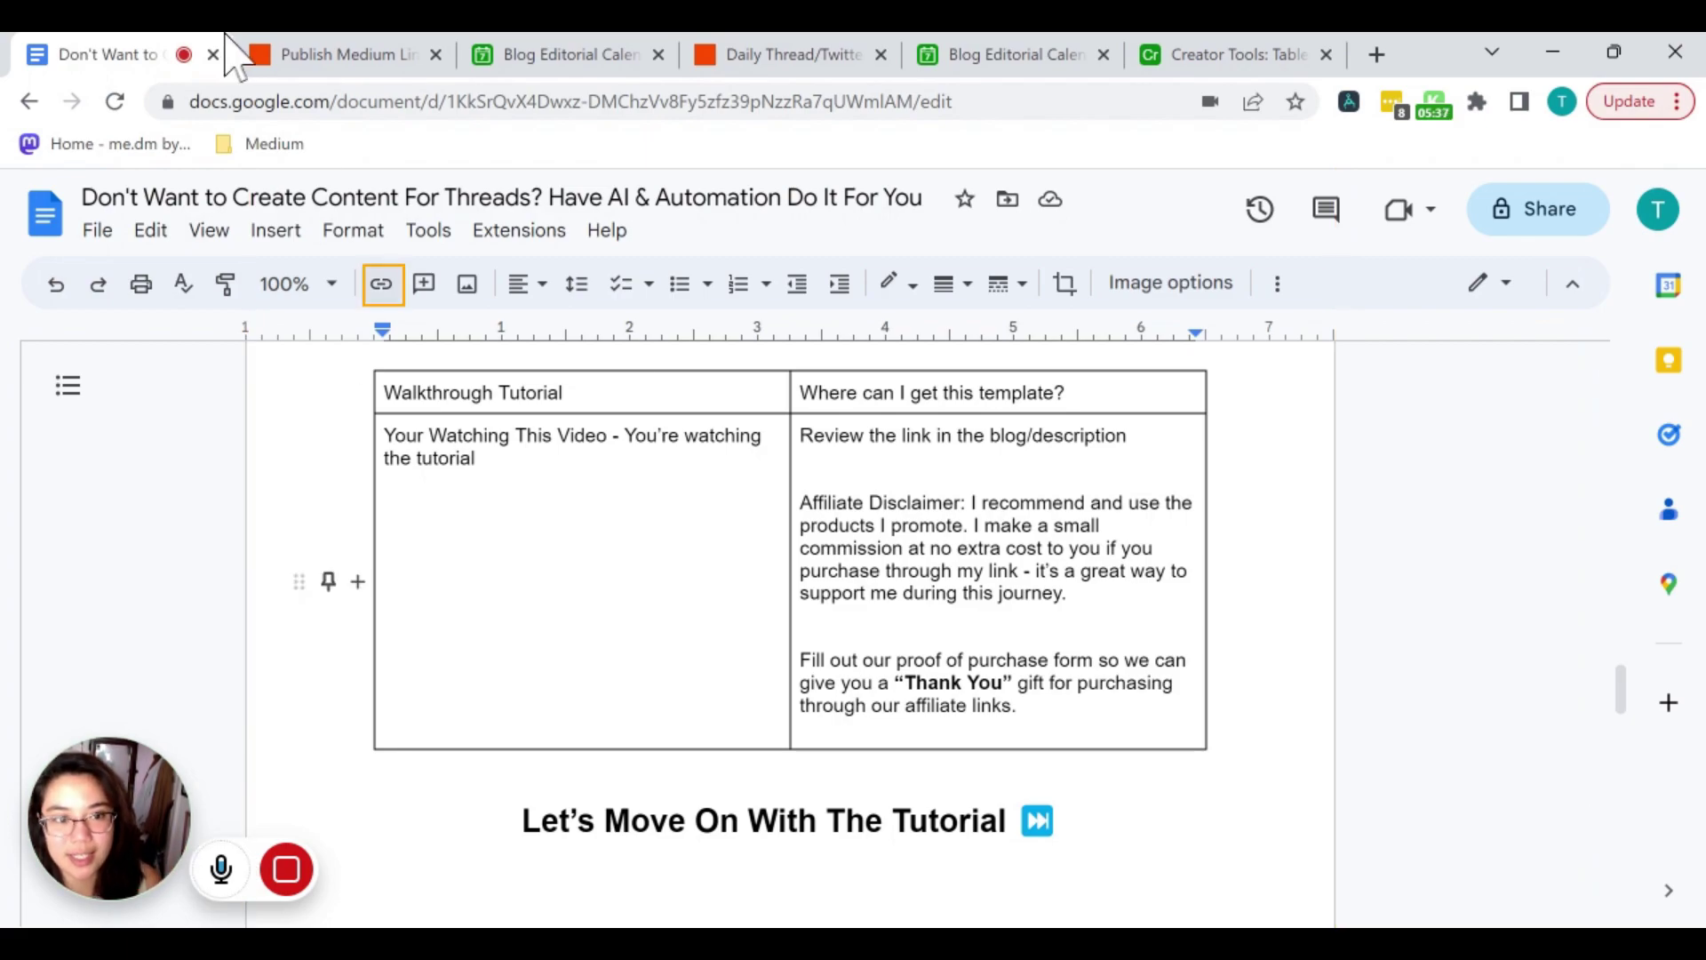
View the Publish Medium Link to Airtable zap in Zapier and the start of the Only Articles table in Airtable.
{"action": "left_click", "coordinate": [305, 58]}
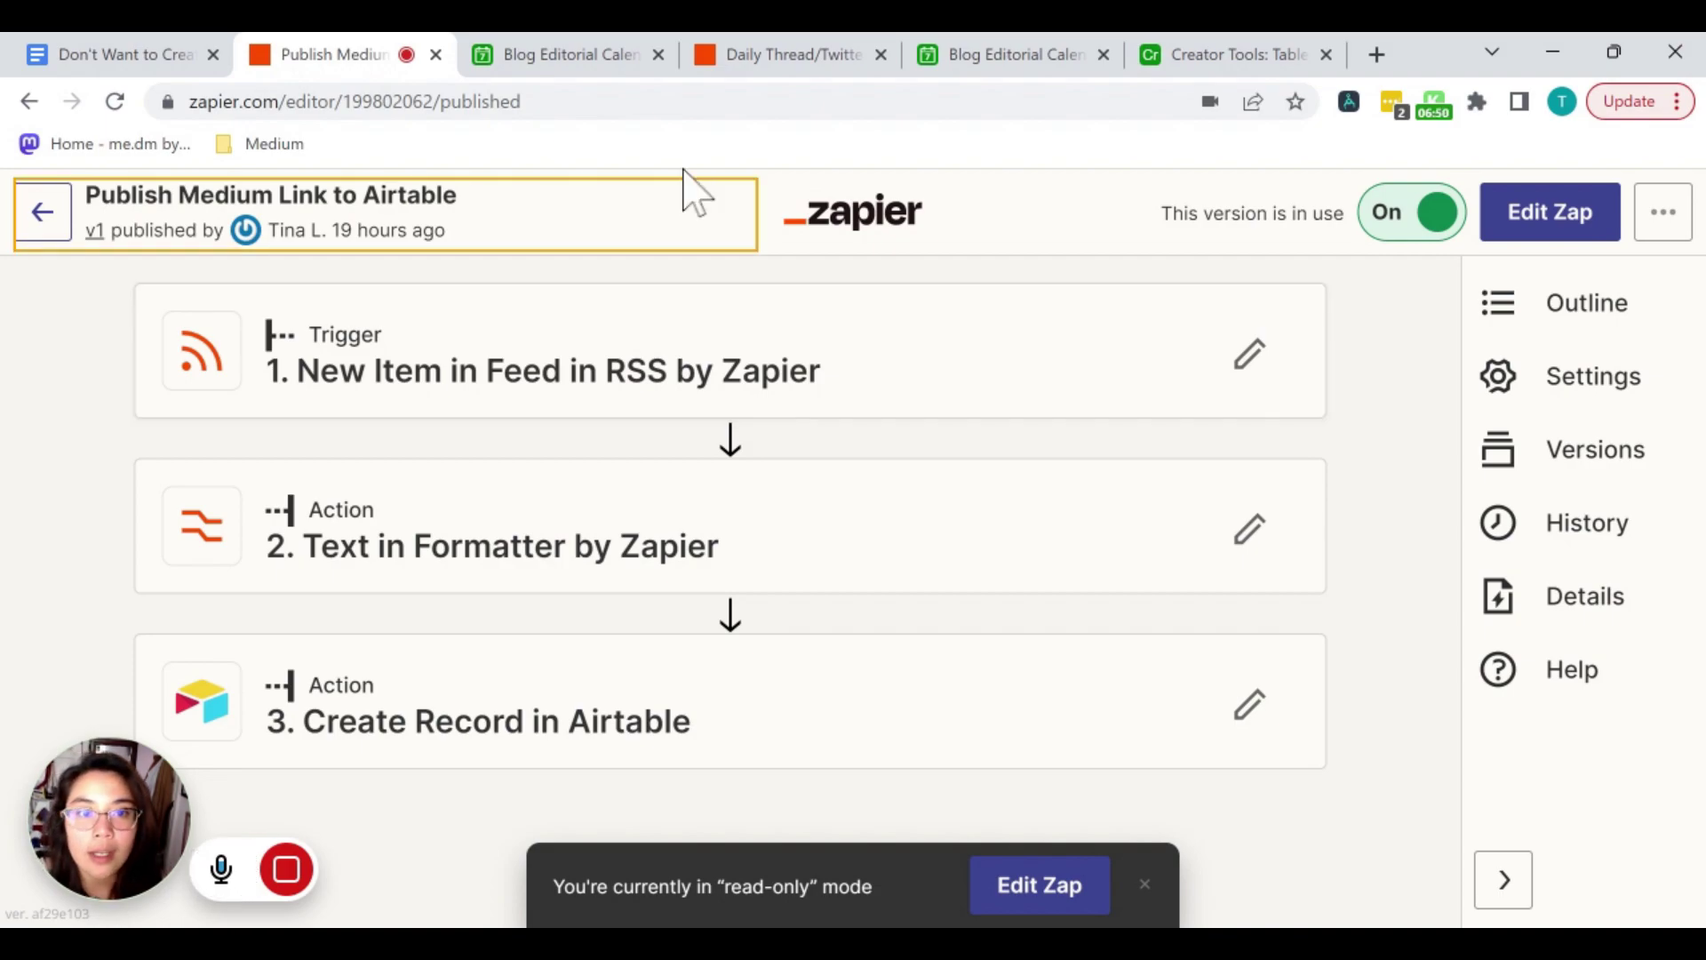
{"action": "left_click", "coordinate": [575, 59]}
{"action": "left_click", "coordinate": [755, 592]}
{"action": "scroll", "coordinate": [754, 605], "scroll_direction": "up", "scroll_amount": 20}
{"action": "scroll", "coordinate": [755, 623], "scroll_direction": "up", "scroll_amount": 5}
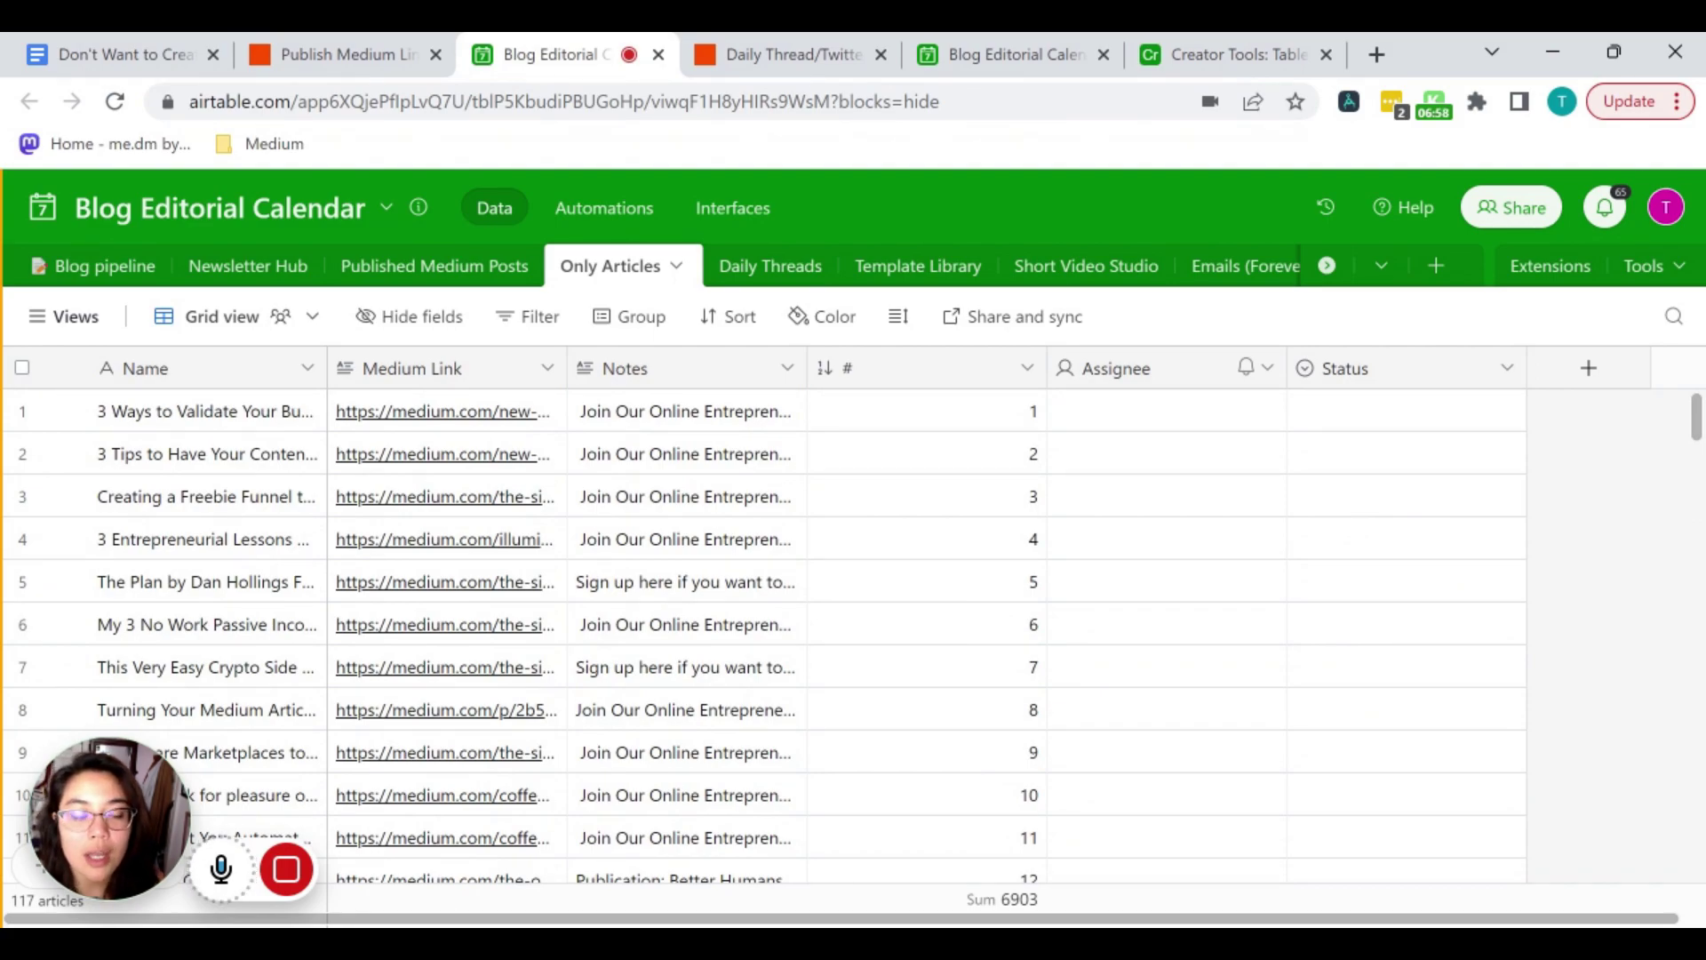
Examine the Name, Medium Link and Notes fields of the first articles in the Only Articles table.
{"action": "left_click", "coordinate": [222, 539]}
{"action": "left_click", "coordinate": [227, 450]}
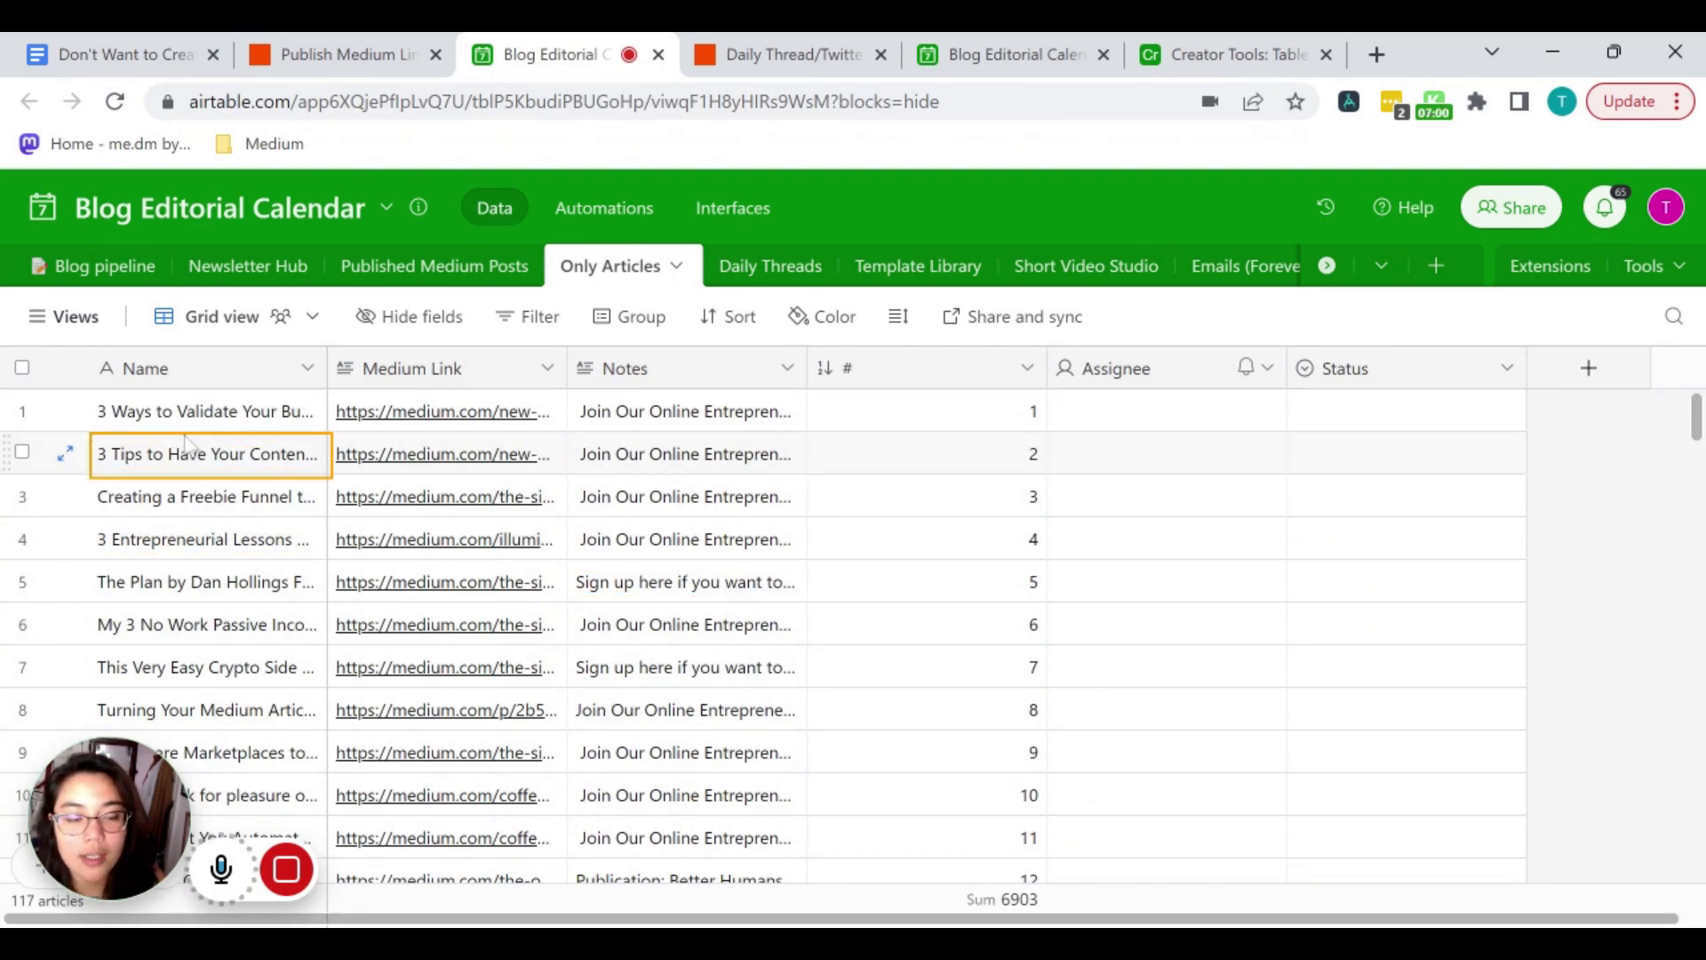
{"action": "left_click", "coordinate": [229, 449]}
{"action": "left_click", "coordinate": [245, 414]}
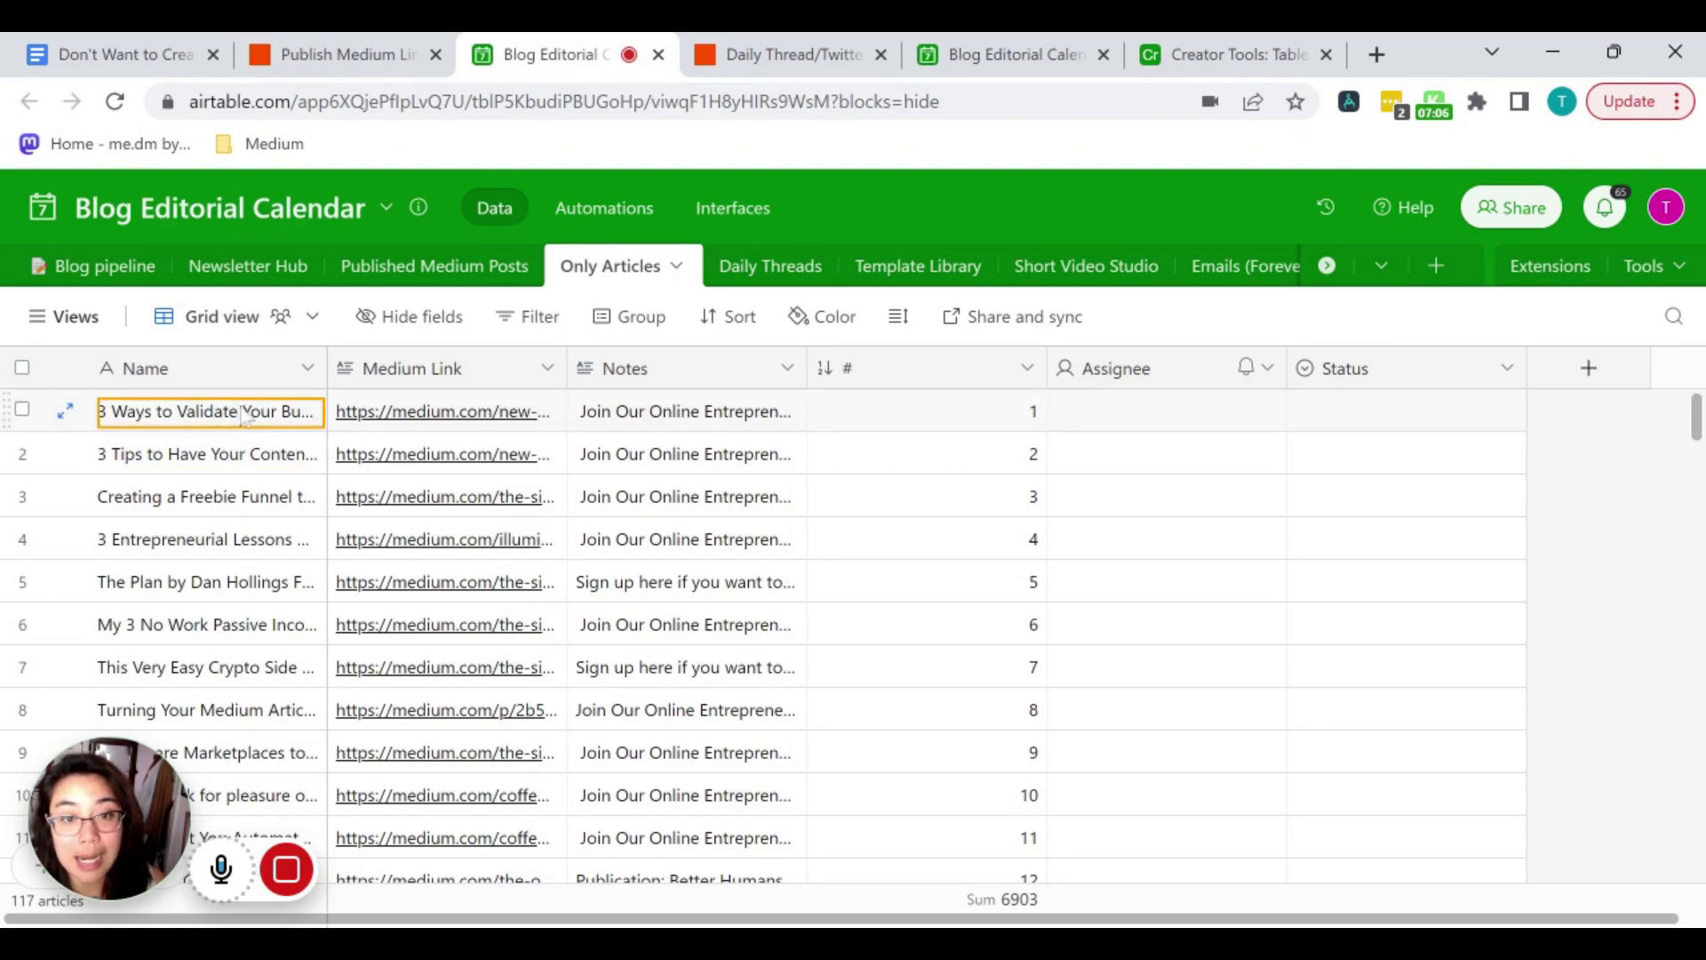
{"action": "left_click", "coordinate": [391, 351]}
{"action": "left_click", "coordinate": [484, 414]}
{"action": "left_click", "coordinate": [658, 414]}
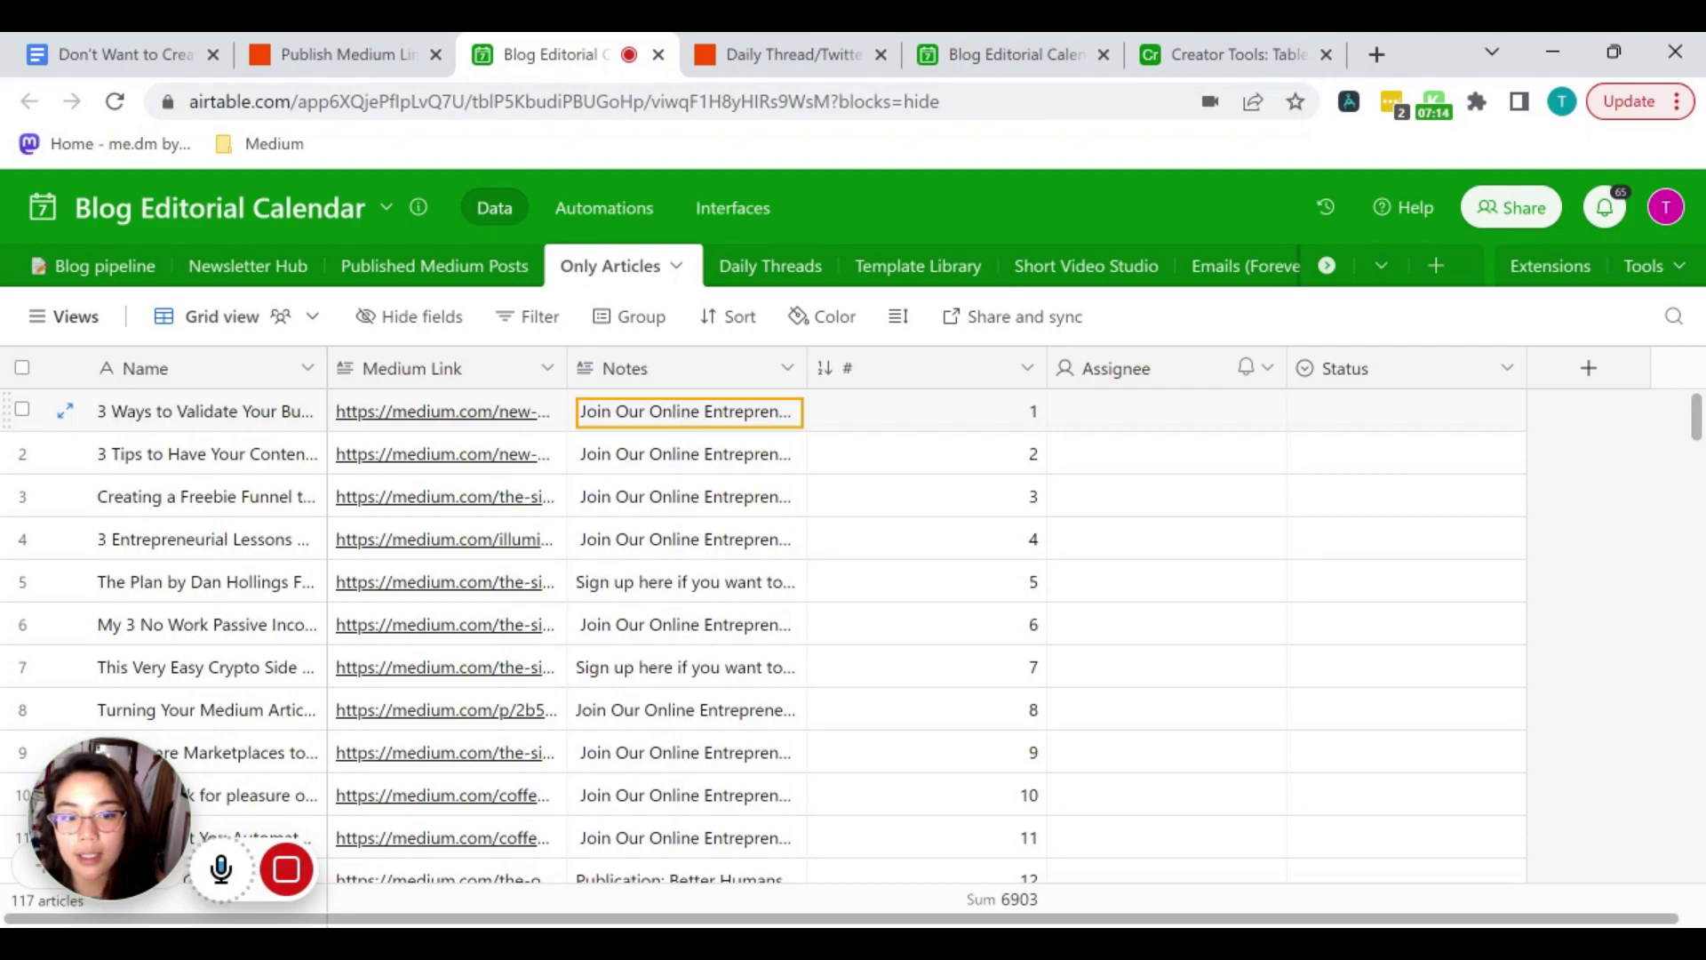
{"action": "left_click", "coordinate": [613, 449]}
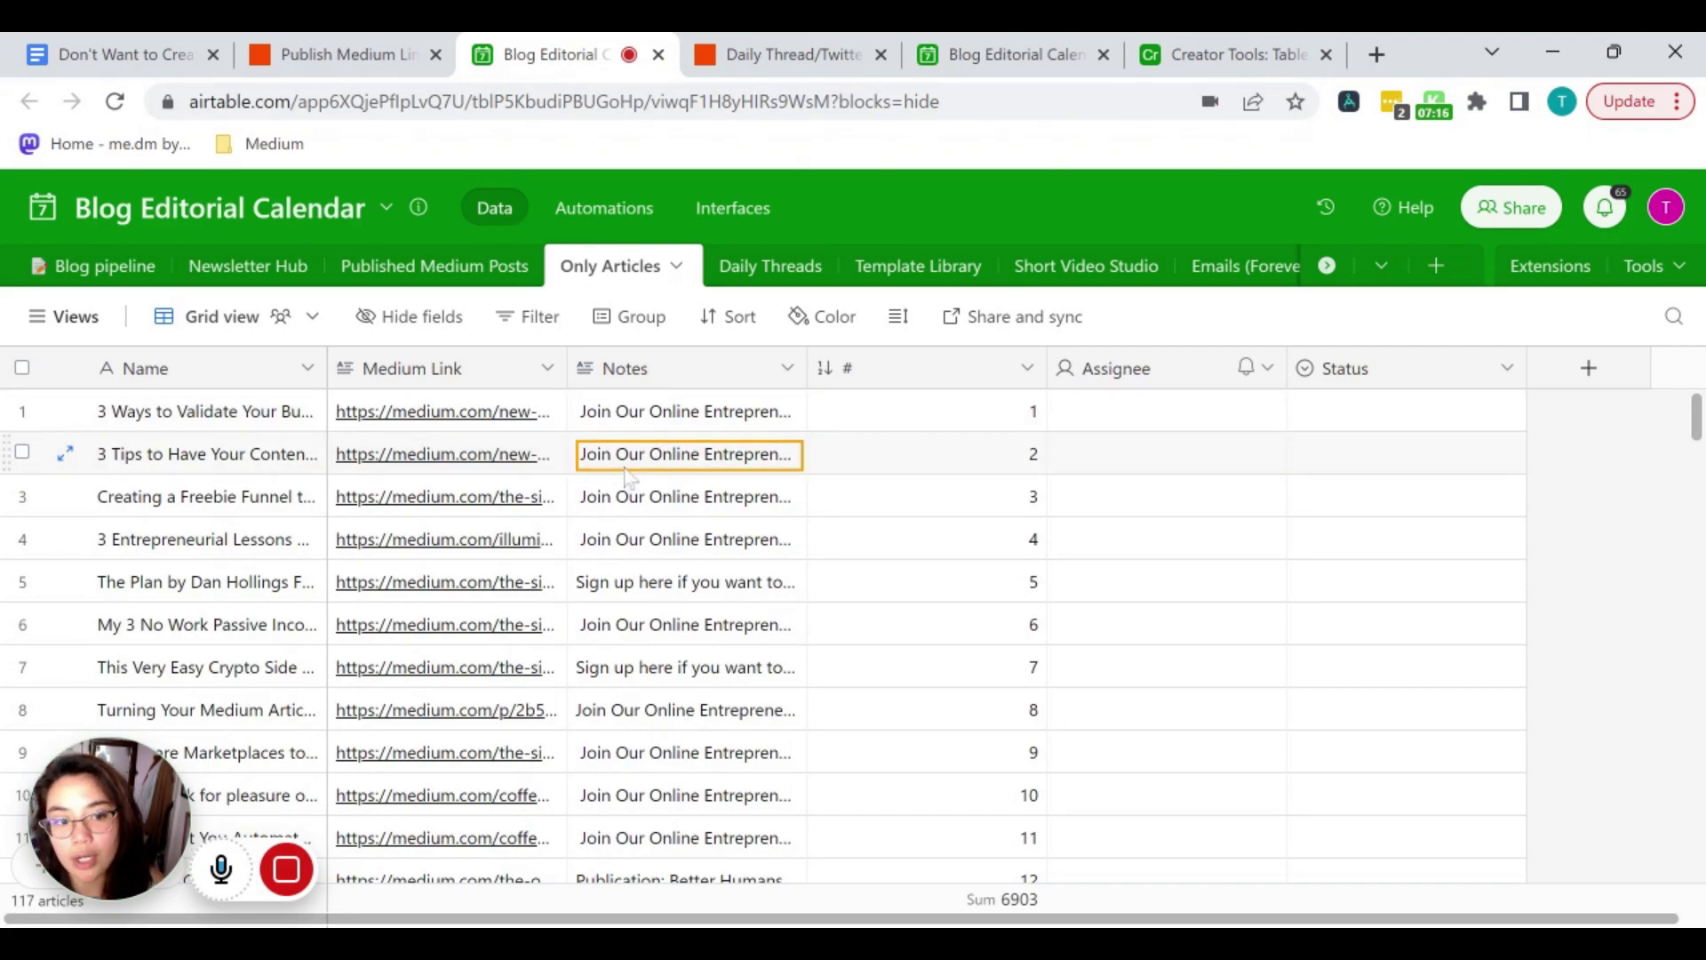
{"action": "left_click", "coordinate": [186, 425]}
{"action": "left_click", "coordinate": [186, 428]}
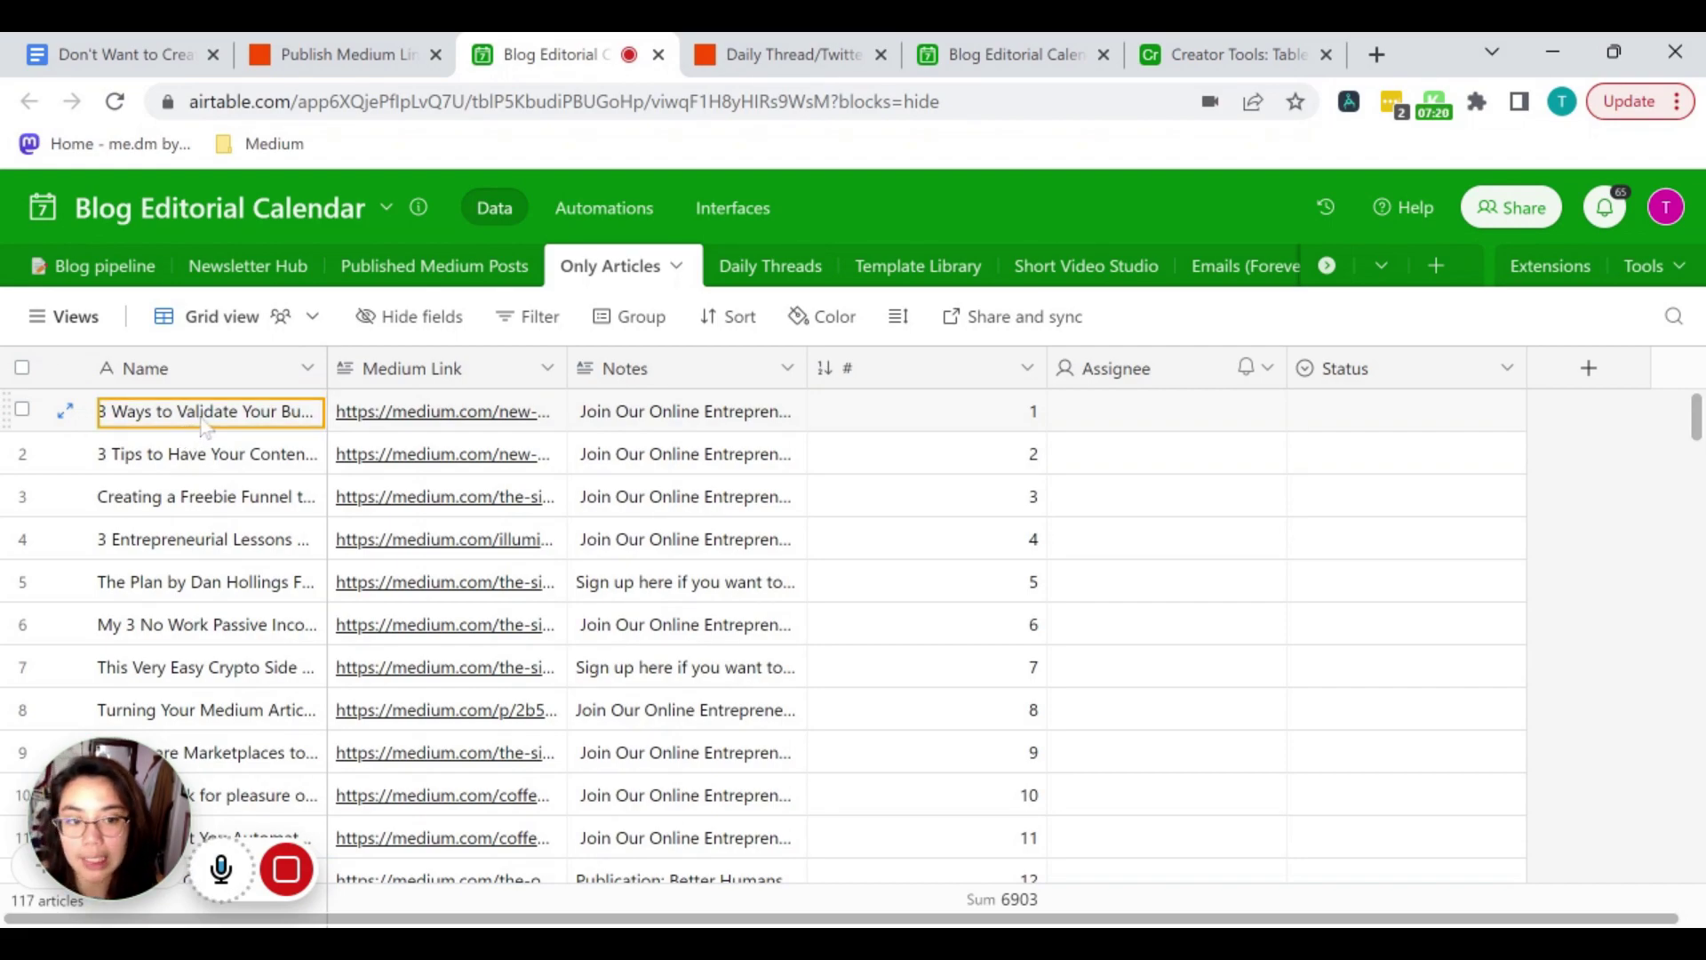
Compare the Notes entries across several article records and examine the numbering in the # field.
{"action": "left_click", "coordinate": [602, 456]}
{"action": "left_click", "coordinate": [614, 411]}
{"action": "left_click", "coordinate": [636, 582]}
{"action": "left_click", "coordinate": [638, 511]}
{"action": "left_click", "coordinate": [644, 457]}
{"action": "scroll", "coordinate": [643, 461], "scroll_direction": "down", "scroll_amount": 5}
{"action": "scroll", "coordinate": [643, 461], "scroll_direction": "up", "scroll_amount": 5}
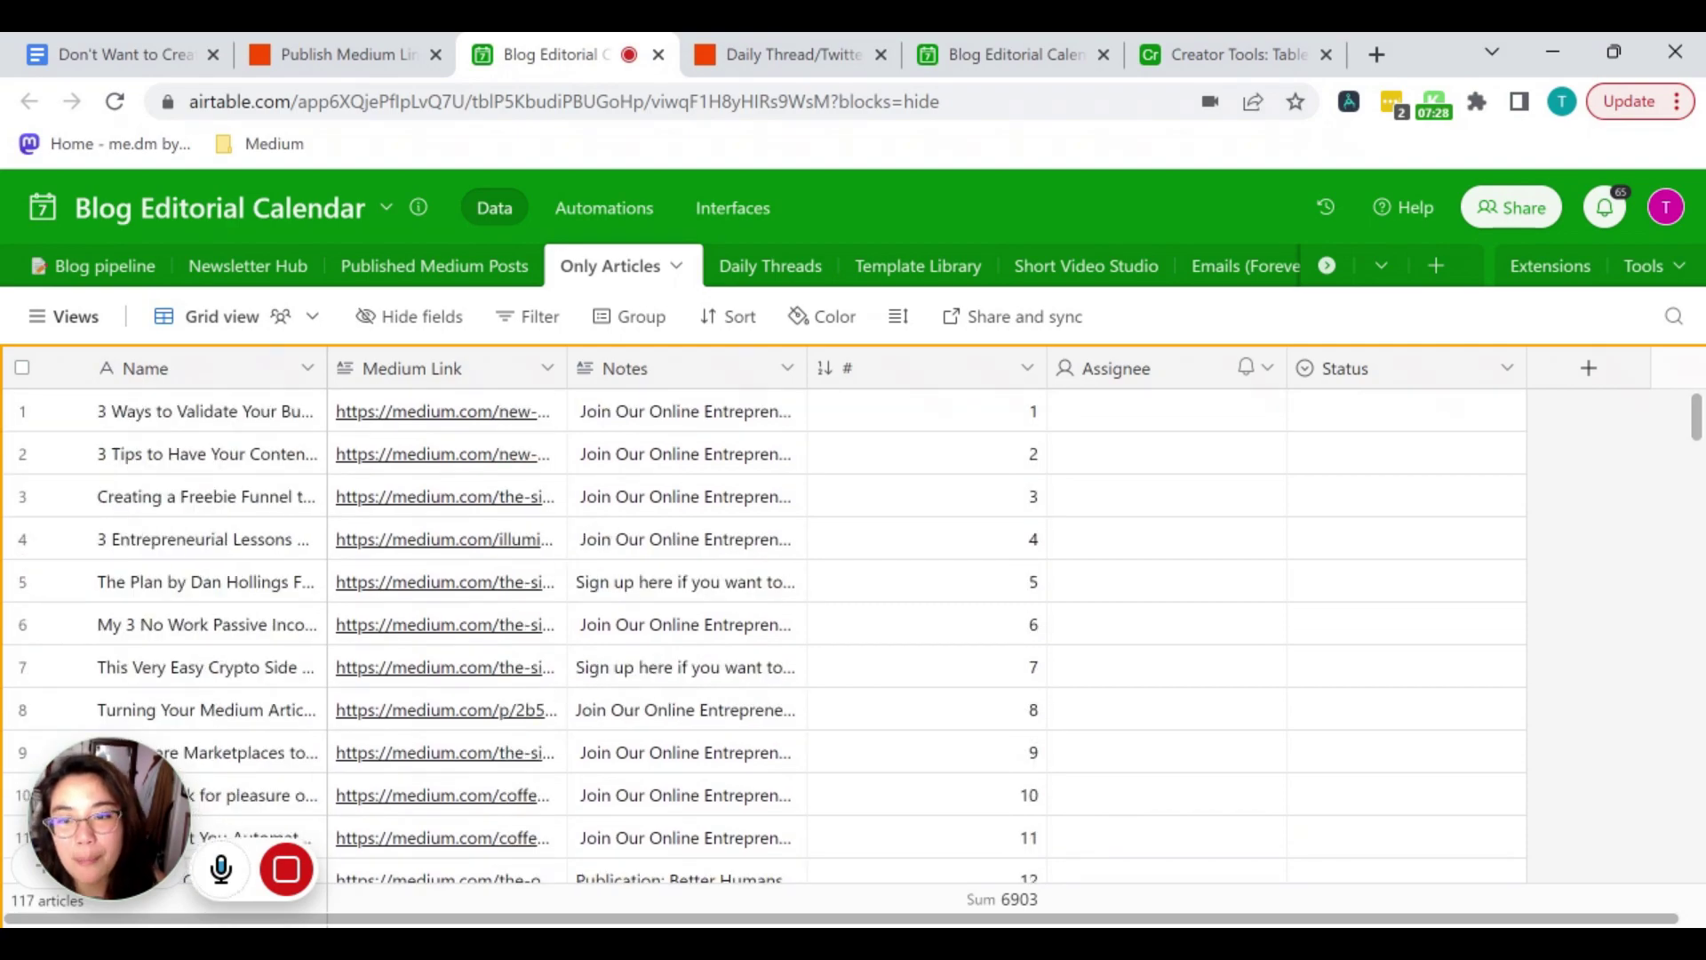
{"action": "left_click", "coordinate": [708, 412]}
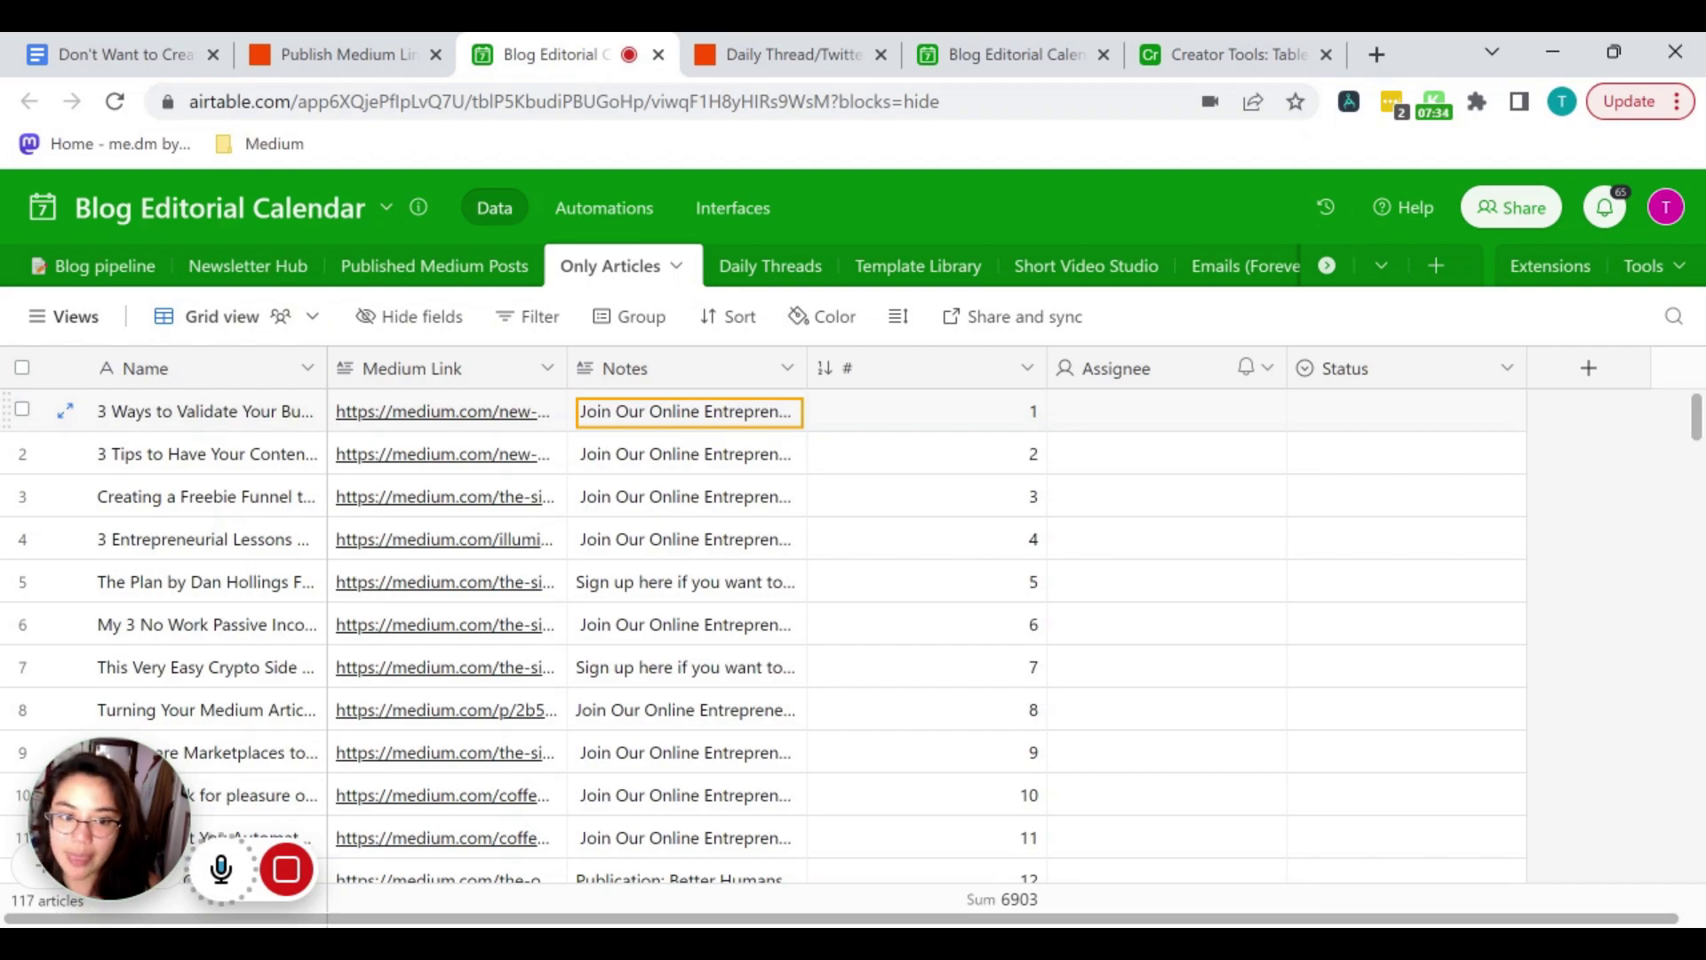
{"action": "left_click", "coordinate": [740, 547]}
{"action": "scroll", "coordinate": [741, 562], "scroll_direction": "down", "scroll_amount": 5}
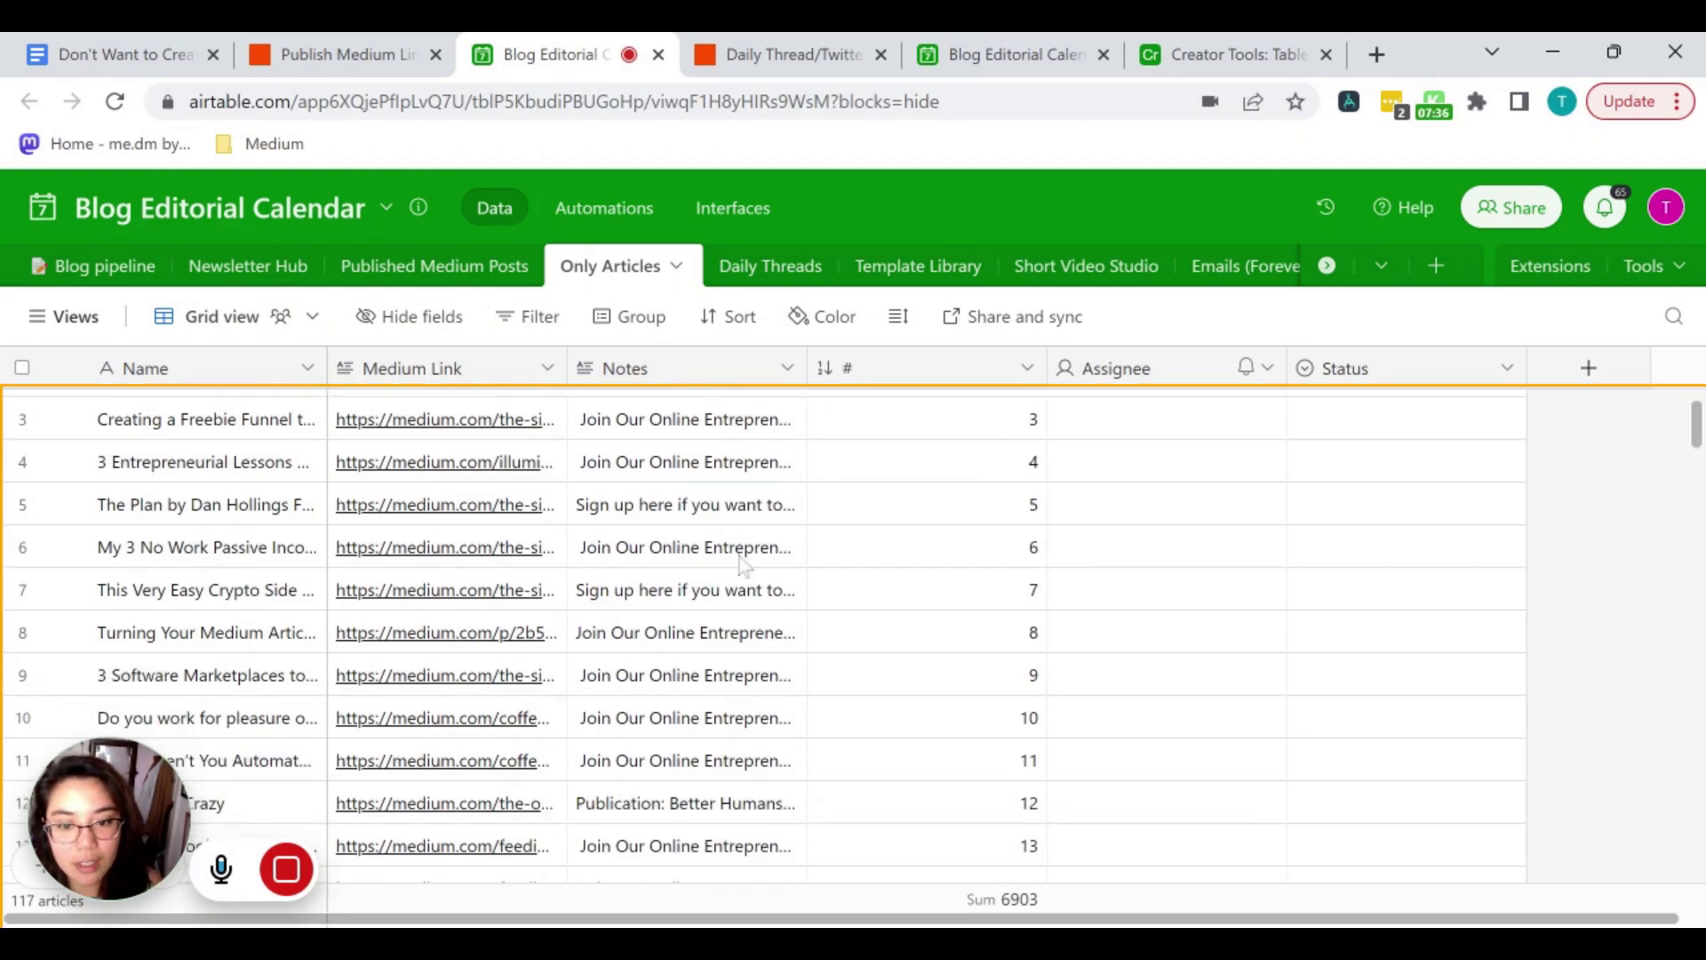
{"action": "scroll", "coordinate": [740, 562], "scroll_direction": "up", "scroll_amount": 5}
{"action": "left_click", "coordinate": [982, 416]}
{"action": "left_click", "coordinate": [985, 458]}
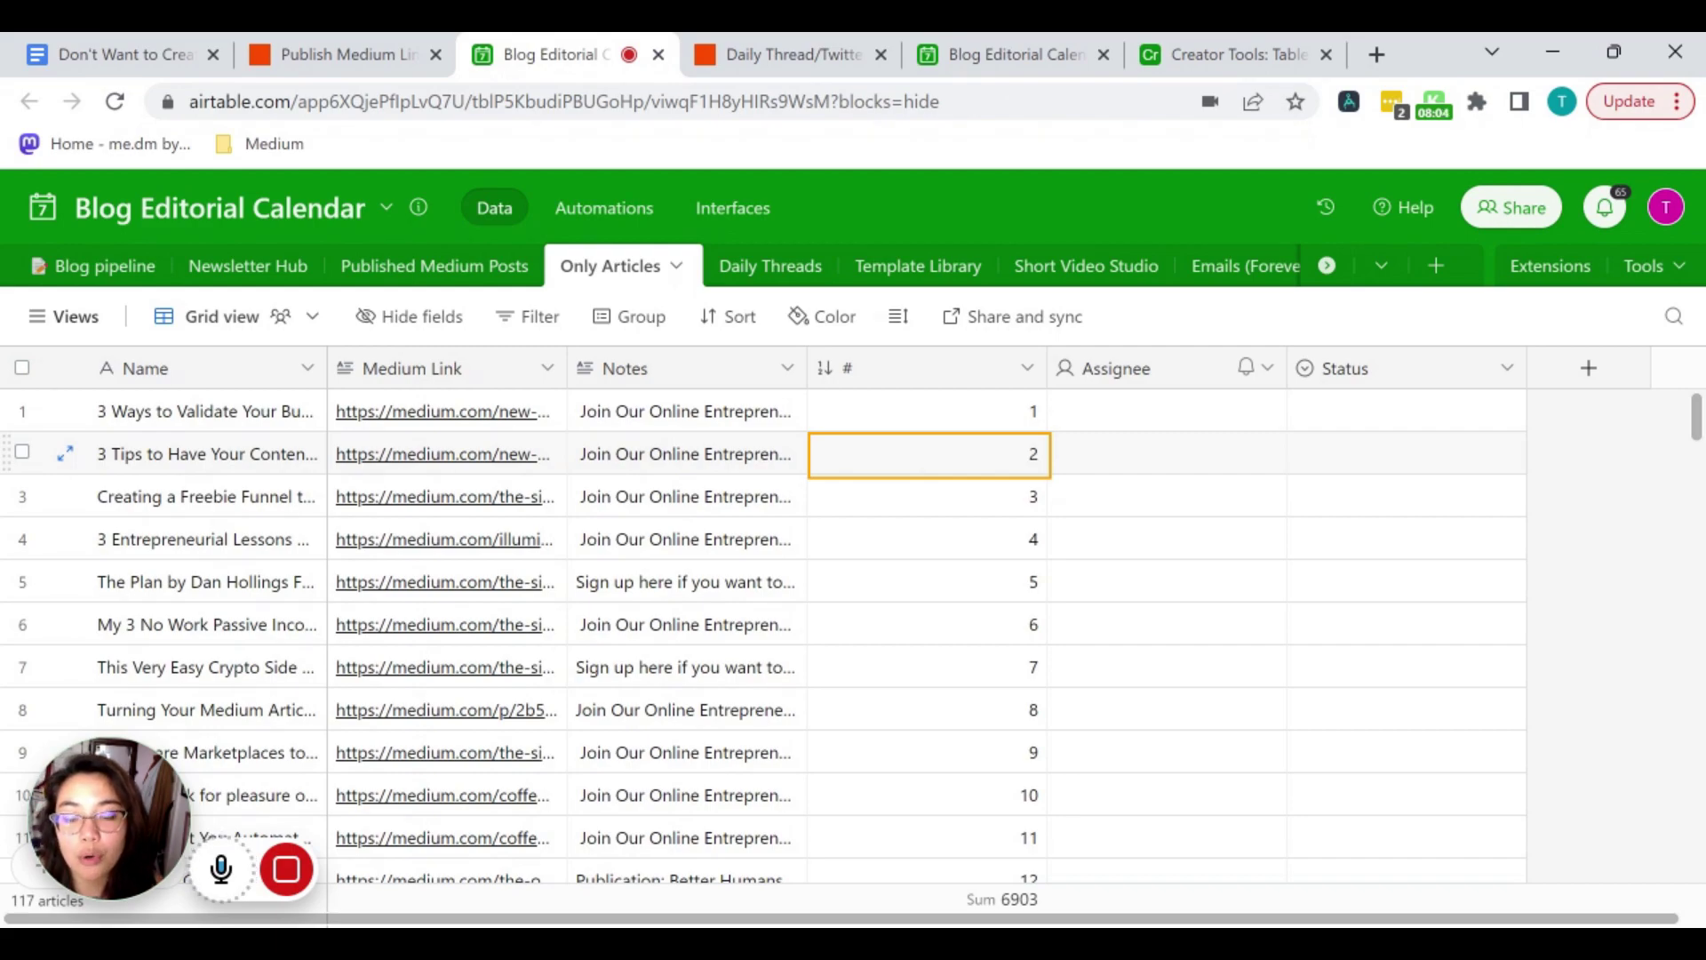
{"action": "left_click", "coordinate": [800, 179]}
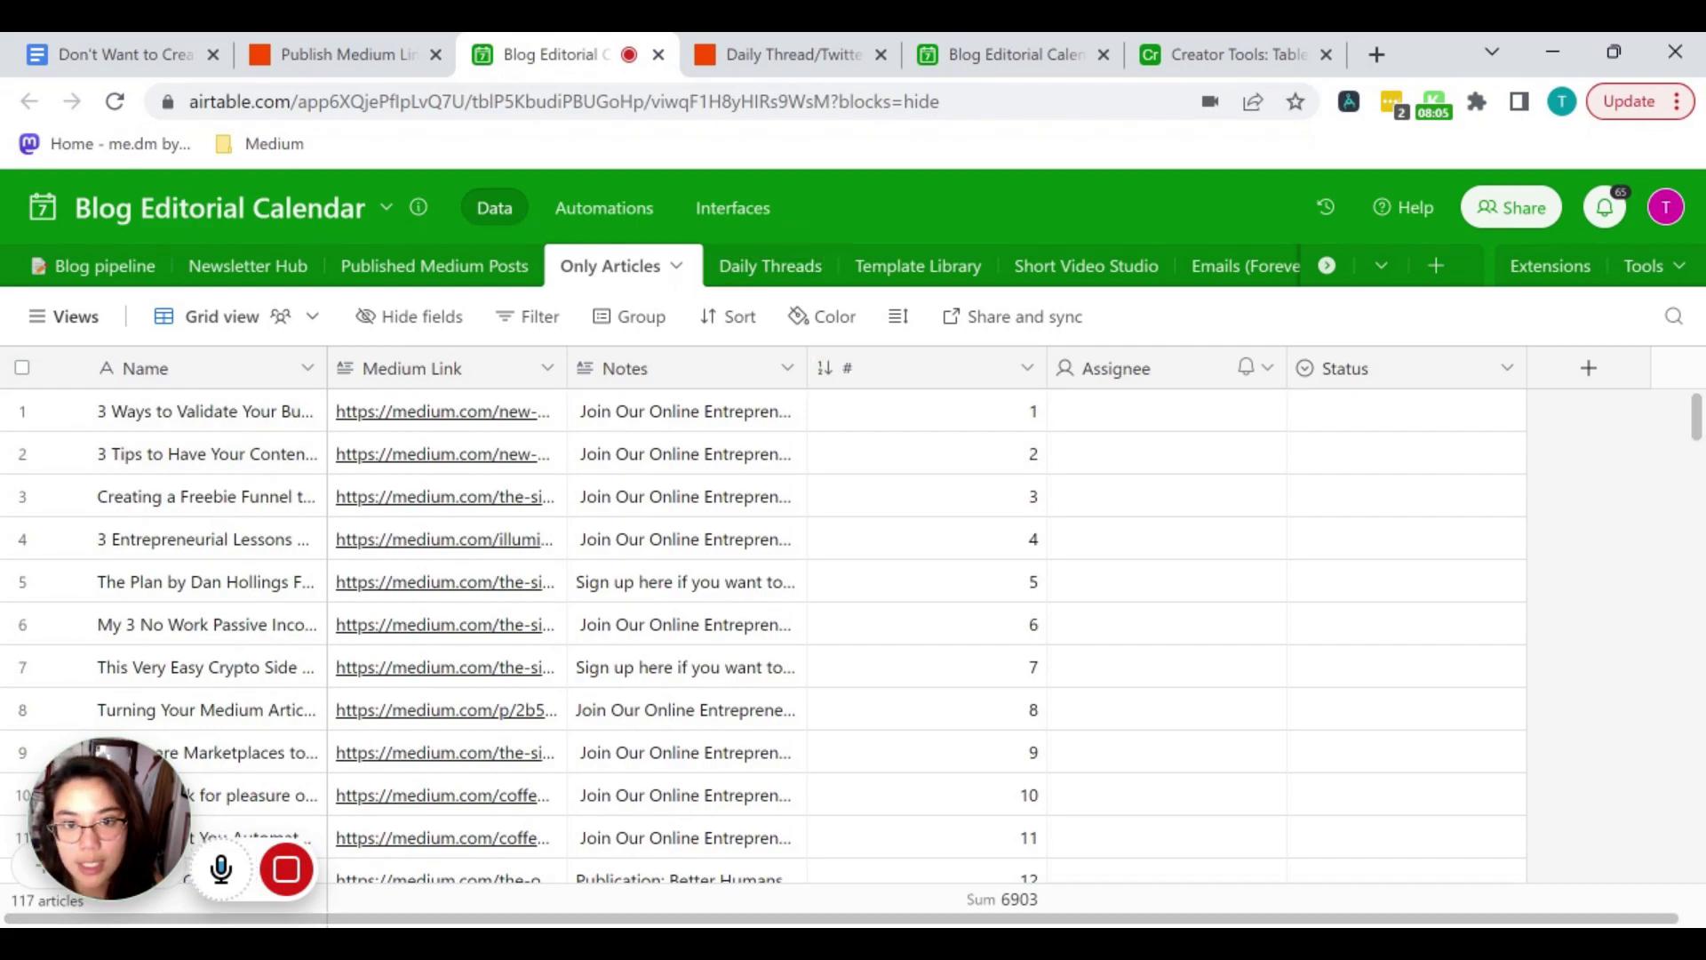
Switch to the Daily Thread/Twitter zap in Zapier and examine the settings of its Every Day schedule trigger.
{"action": "left_click", "coordinate": [782, 49]}
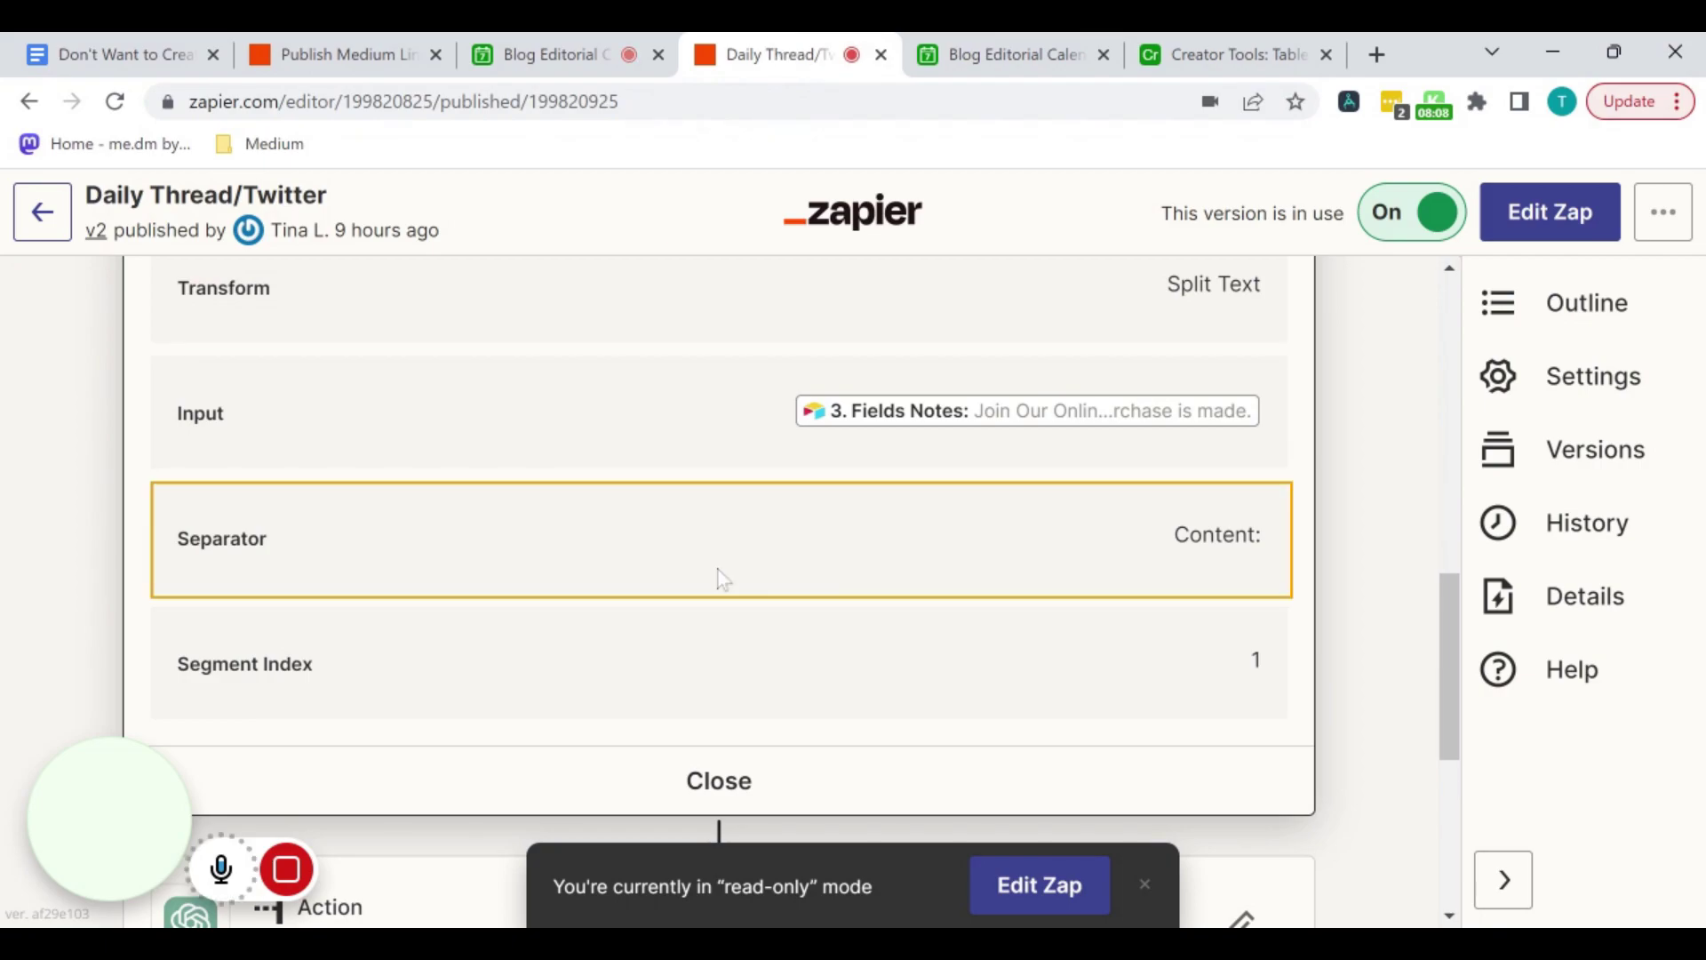
{"action": "scroll", "coordinate": [718, 580], "scroll_direction": "up", "scroll_amount": 5}
{"action": "scroll", "coordinate": [721, 580], "scroll_direction": "up", "scroll_amount": 6}
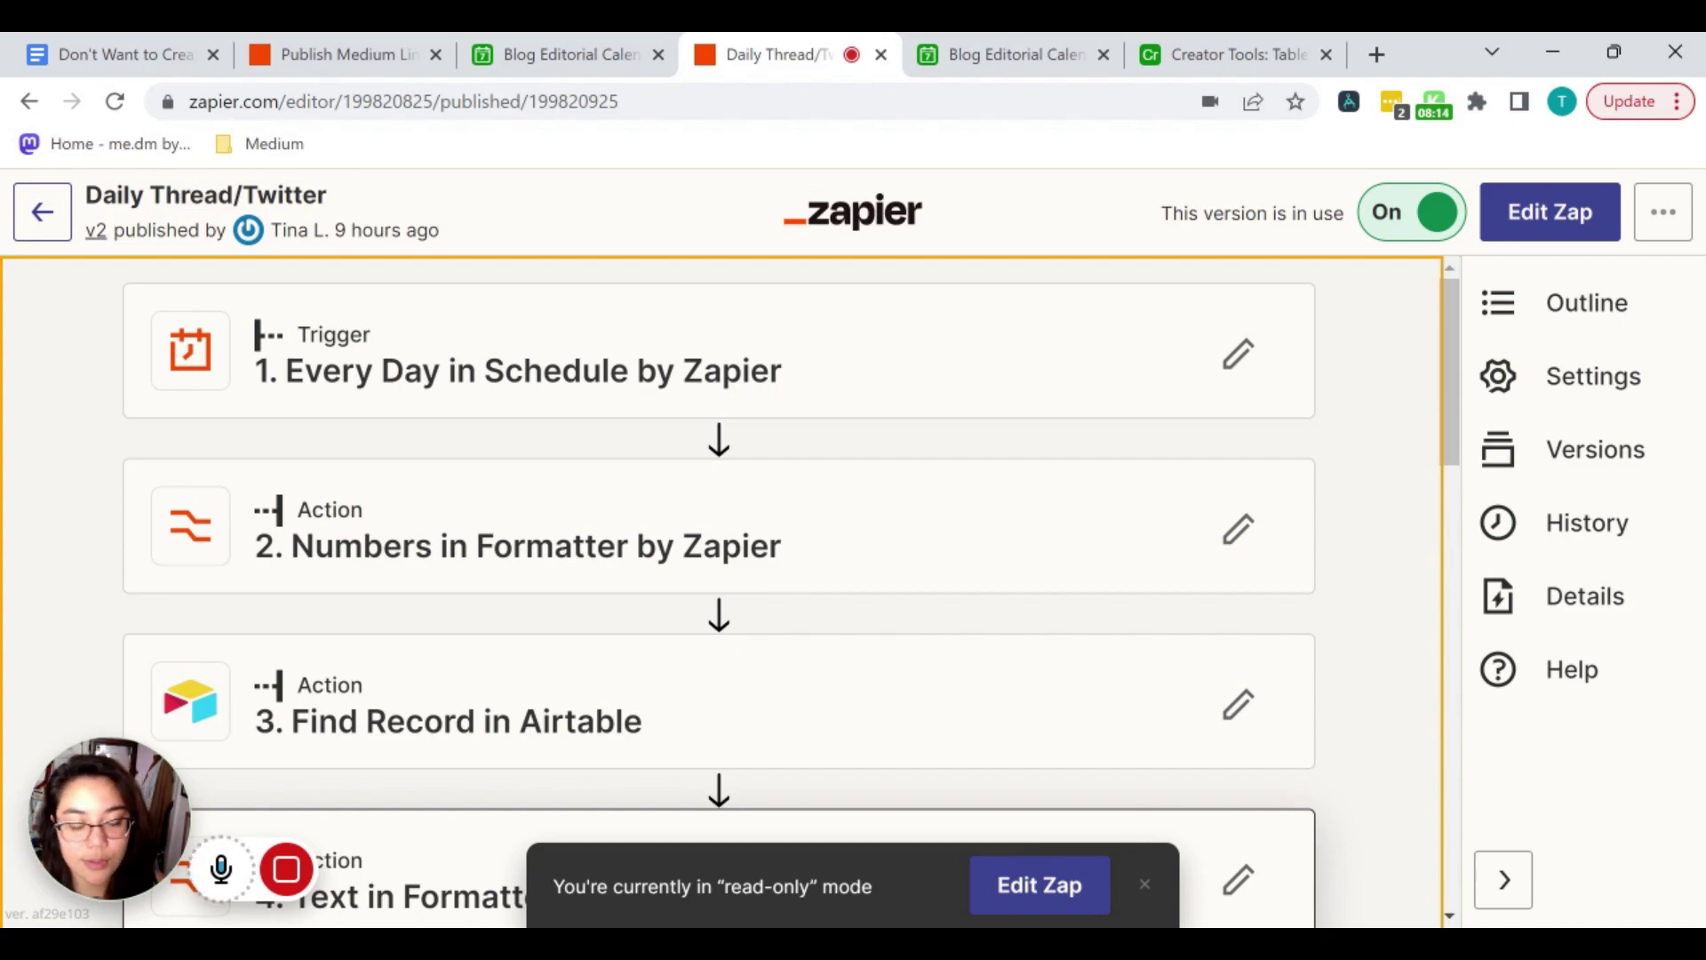
{"action": "left_click", "coordinate": [1099, 345]}
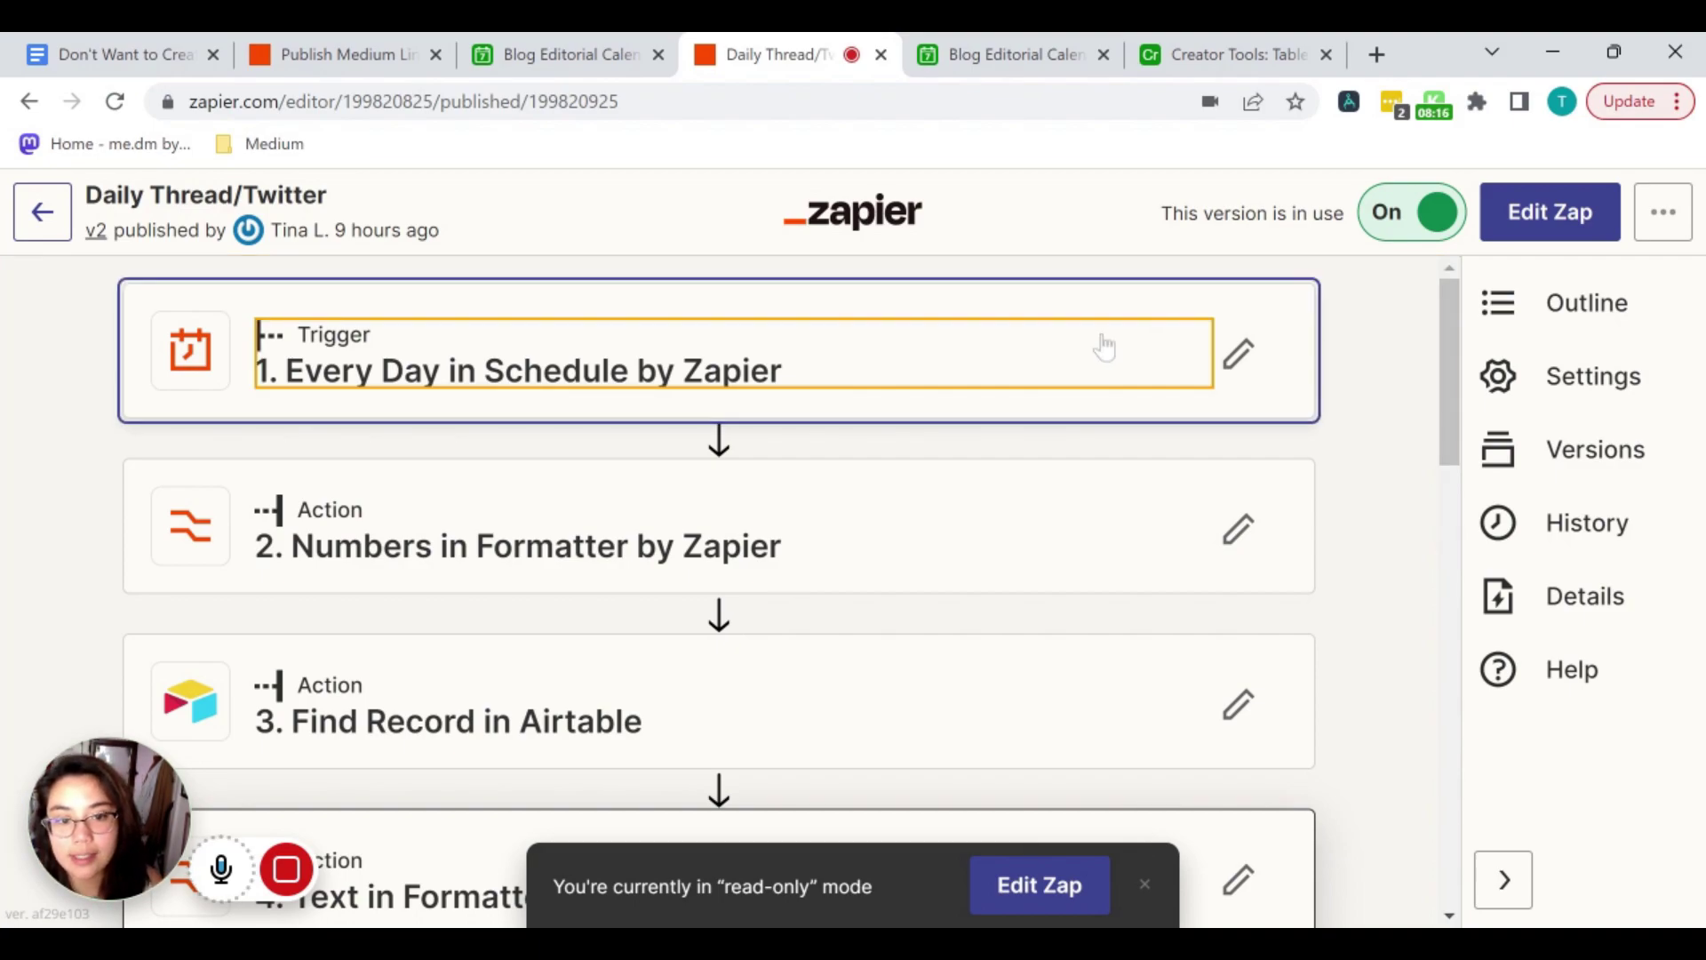
{"action": "scroll", "coordinate": [1137, 558], "scroll_direction": "down", "scroll_amount": 3}
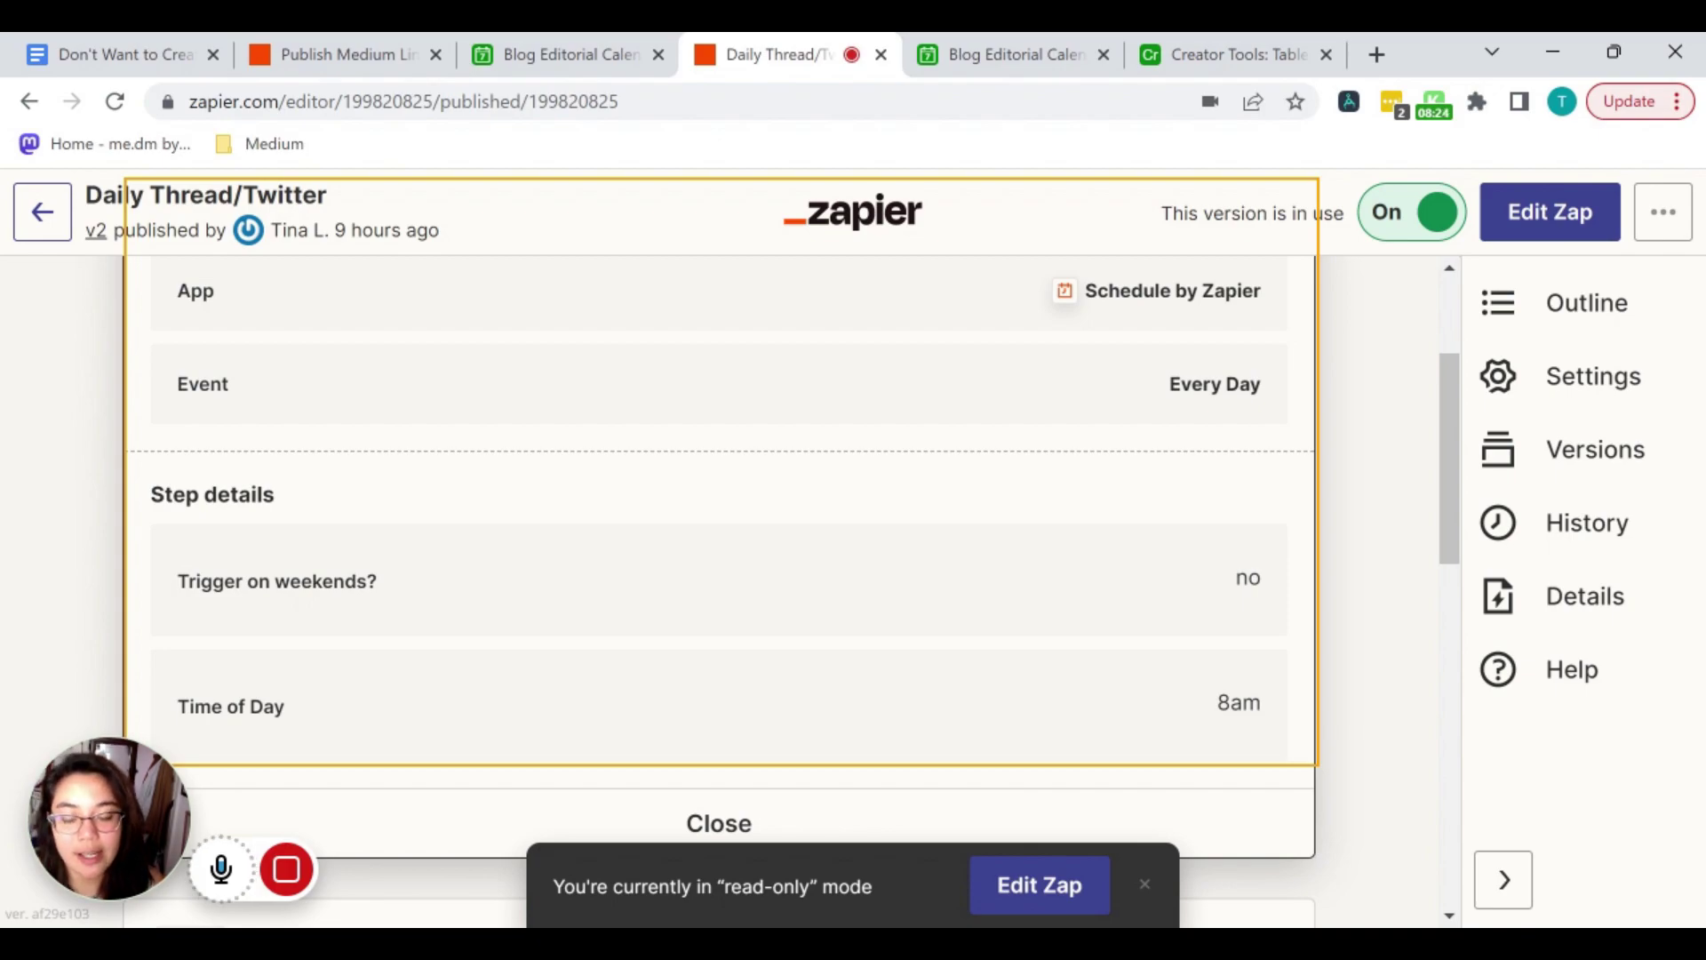
{"action": "scroll", "coordinate": [987, 587], "scroll_direction": "down", "scroll_amount": 5}
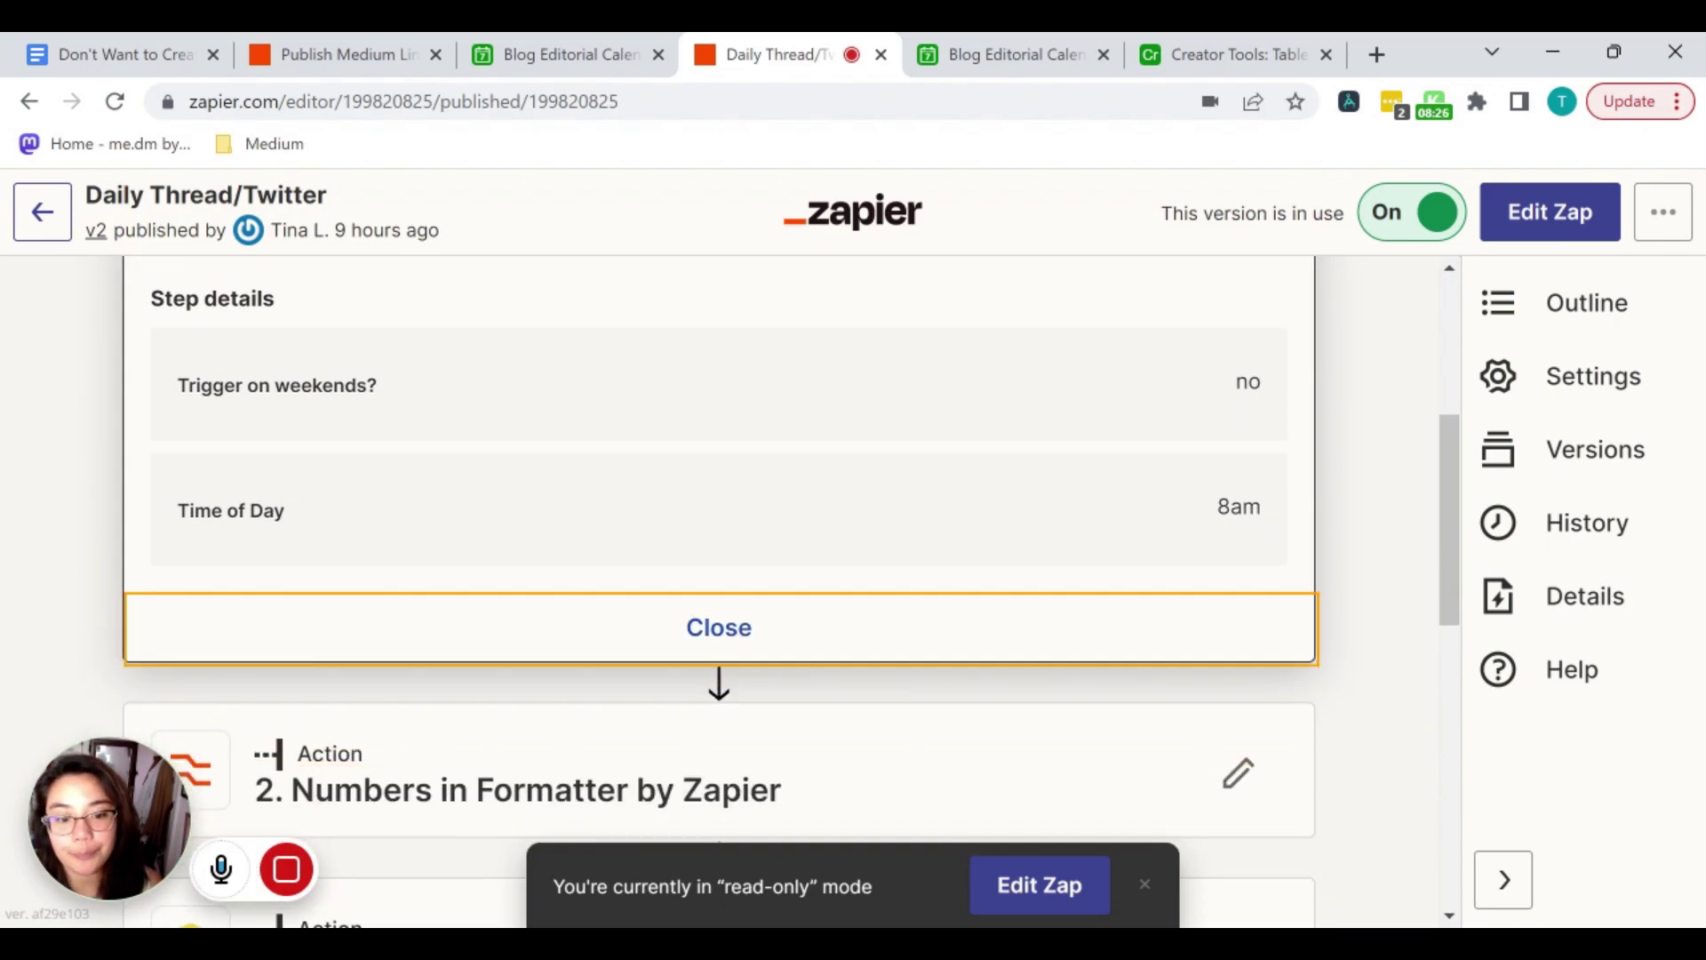
Examine the Numbers formatter step's RANDBETWEEN formula and compare its range with the # field of Airtable's Only Articles table.
{"action": "left_click", "coordinate": [986, 587]}
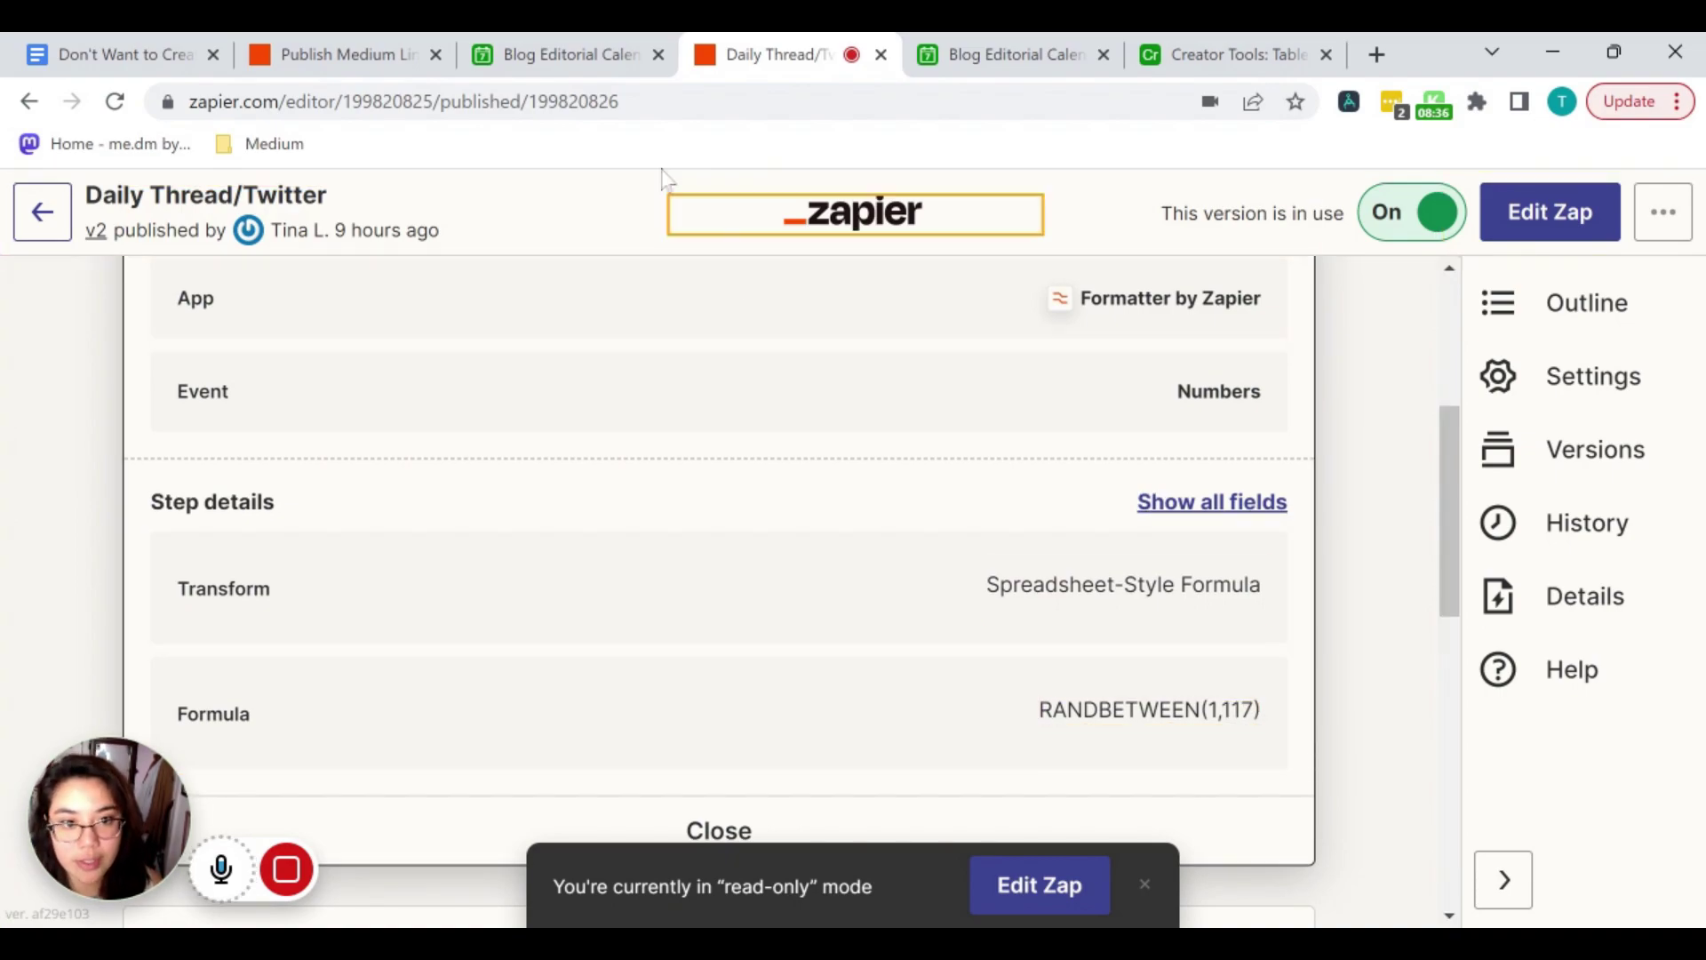
{"action": "left_click", "coordinate": [583, 53]}
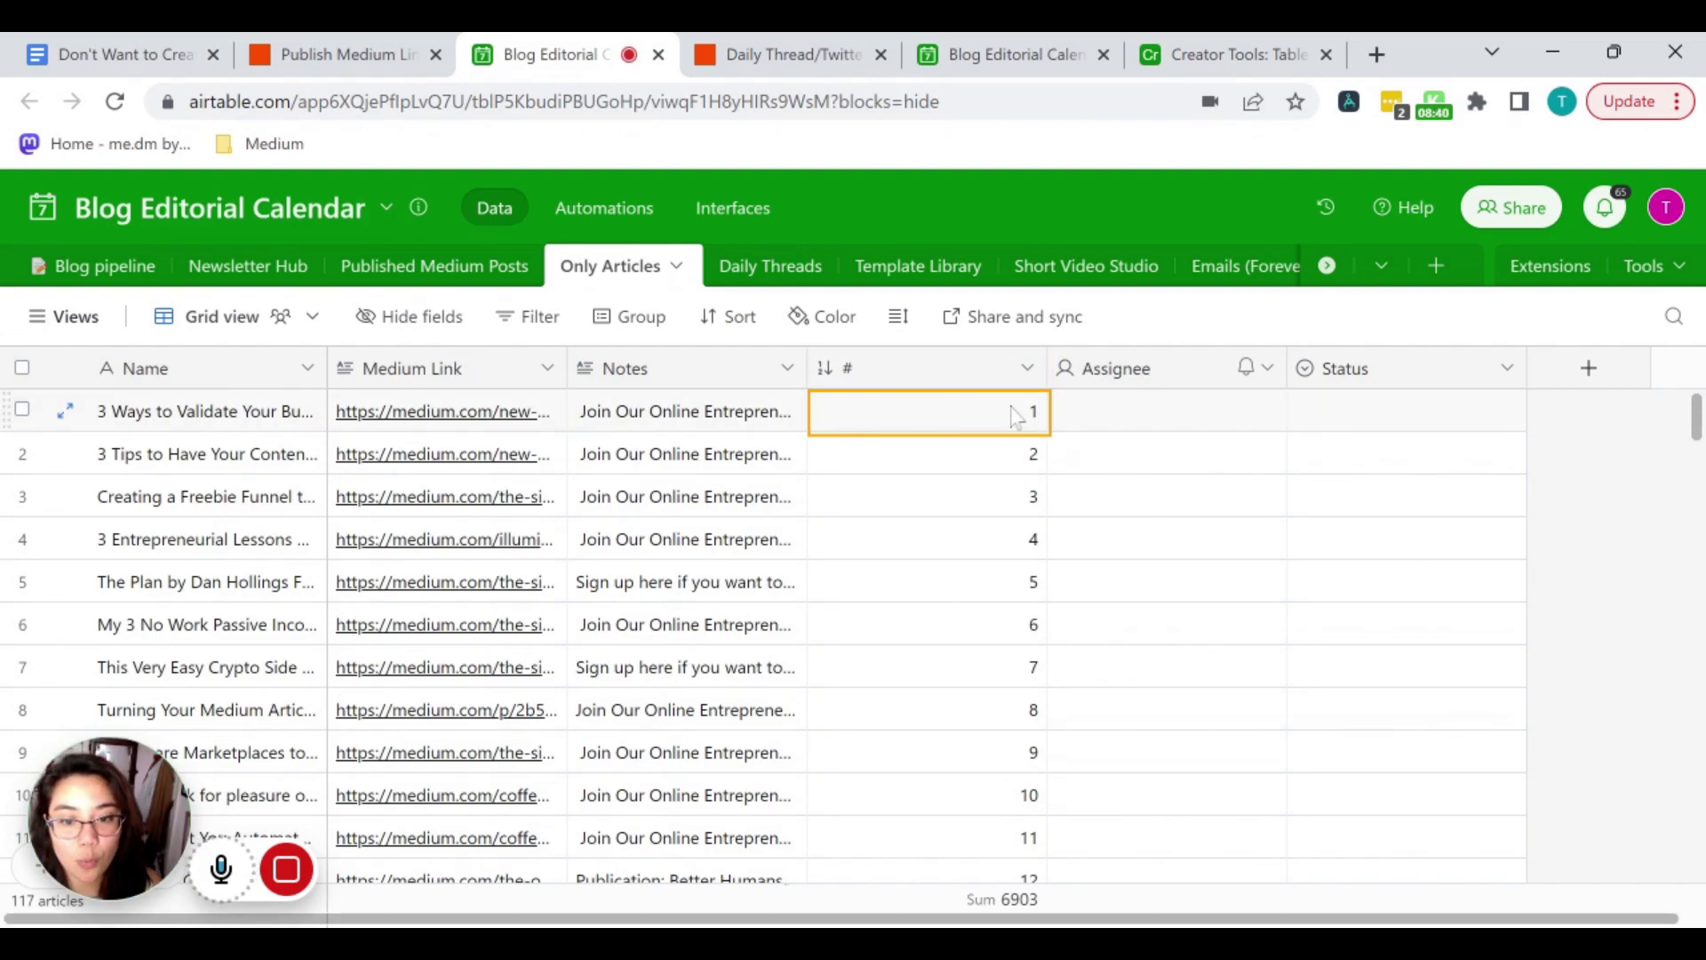
{"action": "scroll", "coordinate": [1013, 416], "scroll_direction": "down", "scroll_amount": 20}
{"action": "left_click", "coordinate": [1007, 638]}
{"action": "left_click", "coordinate": [1010, 673]}
{"action": "left_click", "coordinate": [1007, 642]}
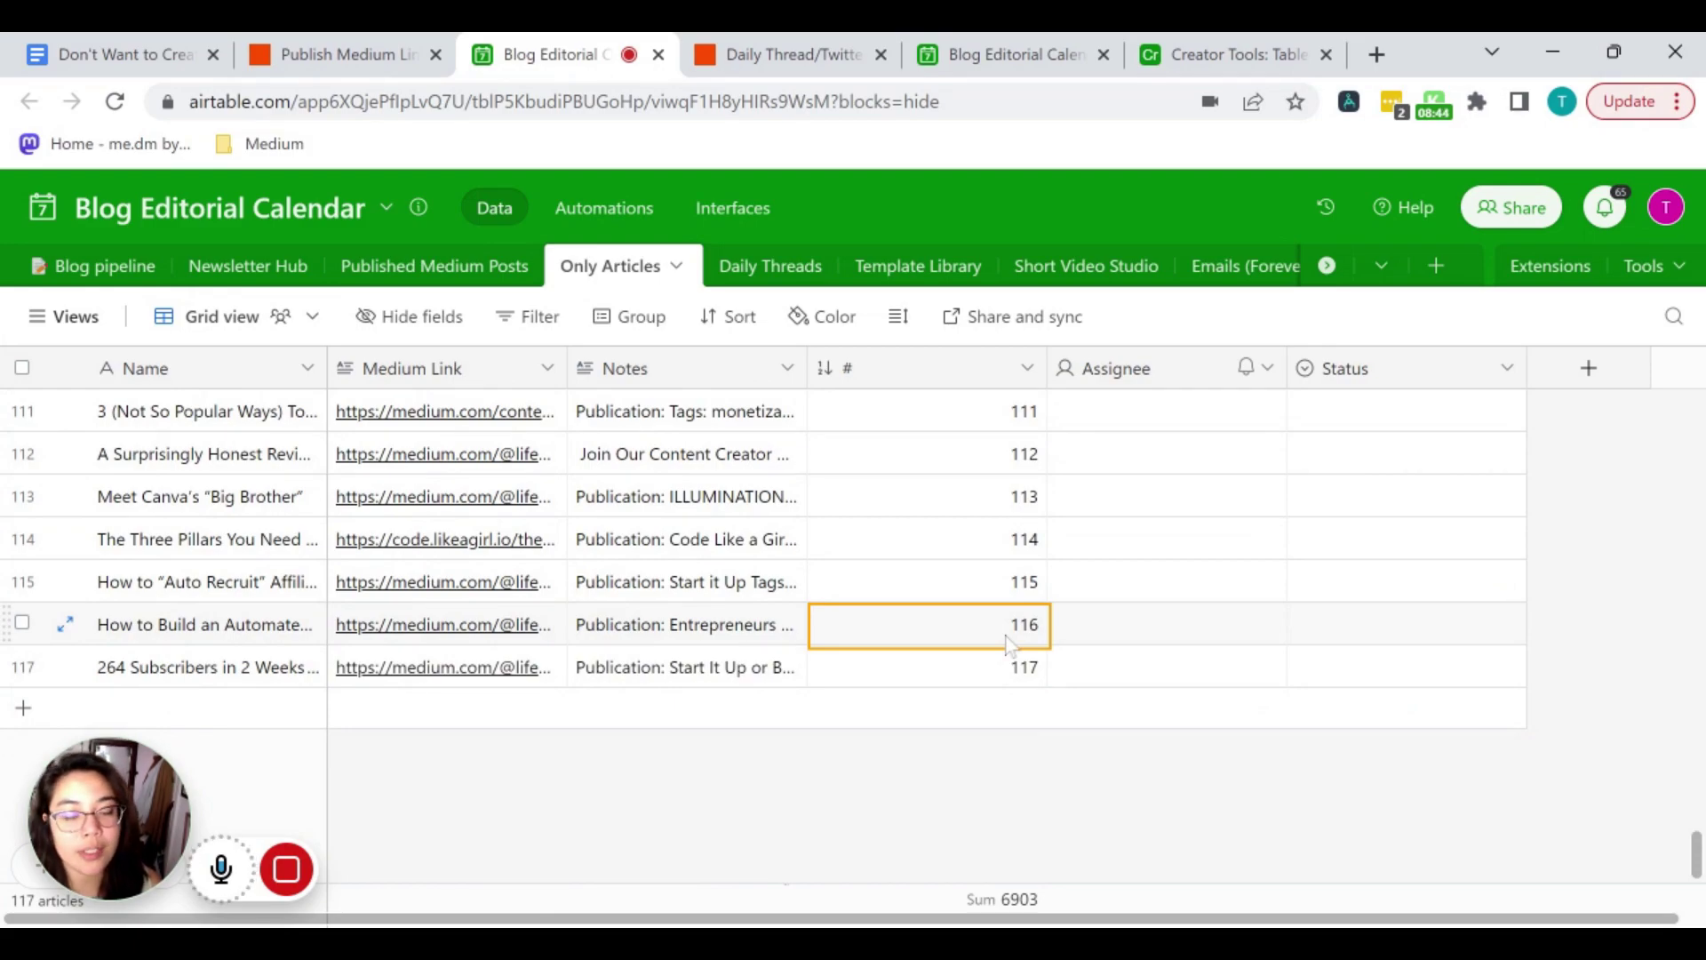
{"action": "left_click", "coordinate": [1011, 671]}
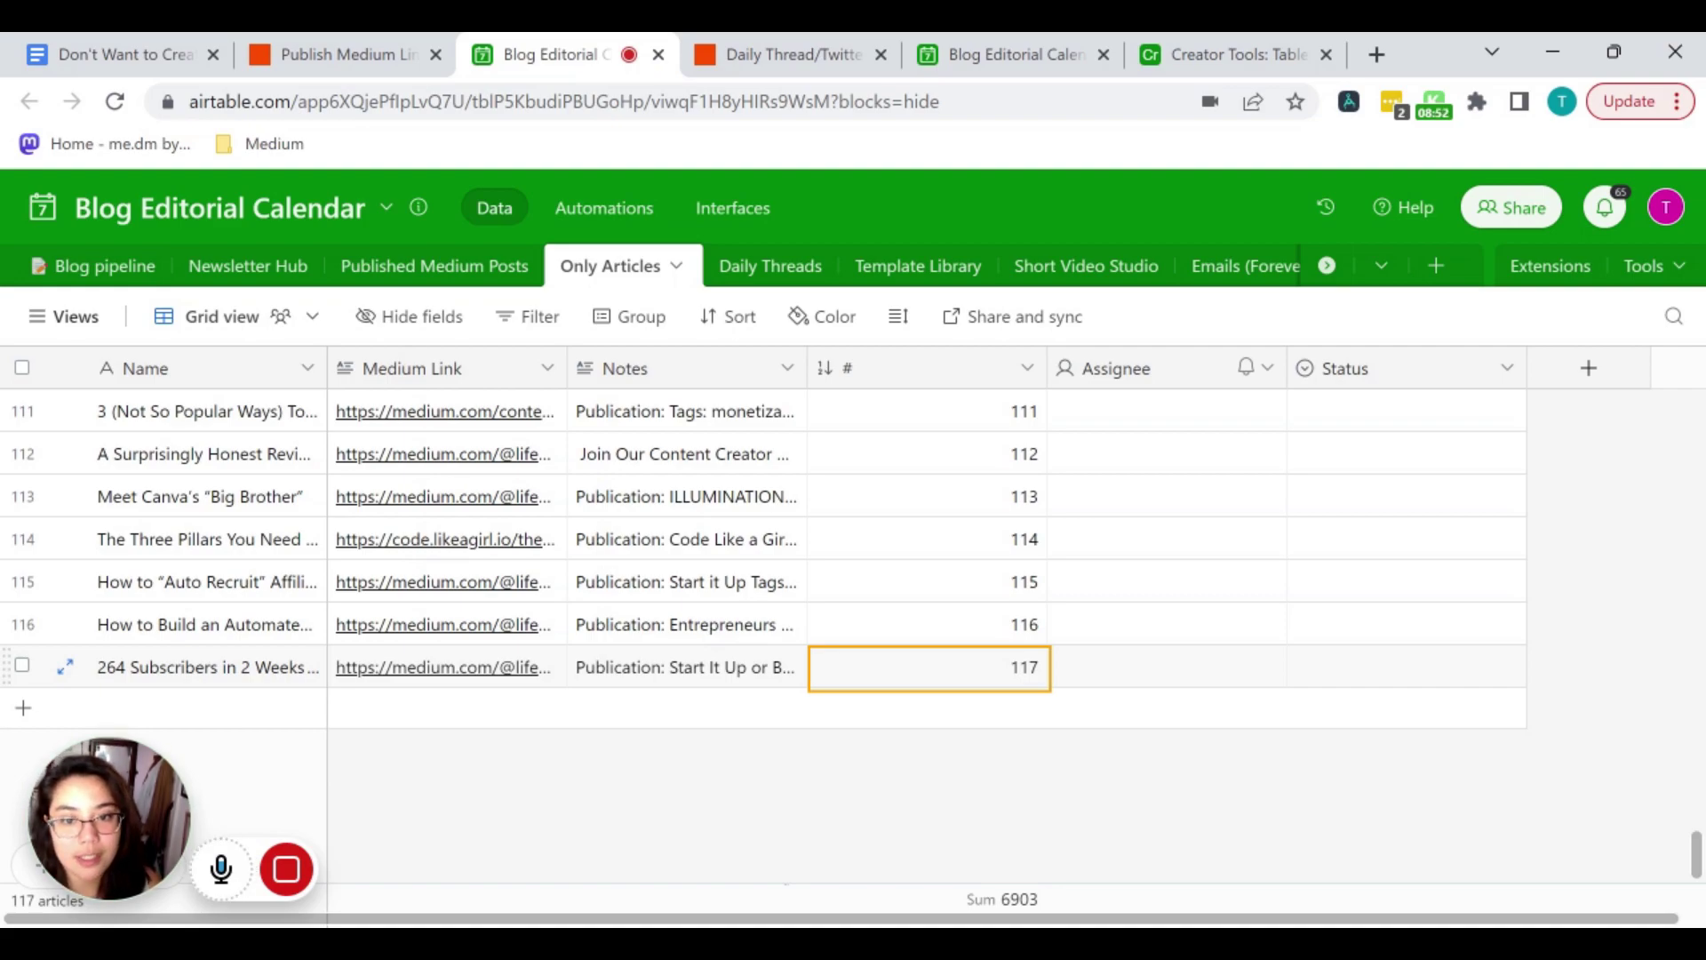
{"action": "key", "text": "Escape"}
{"action": "scroll", "coordinate": [984, 546], "scroll_direction": "up", "scroll_amount": 20}
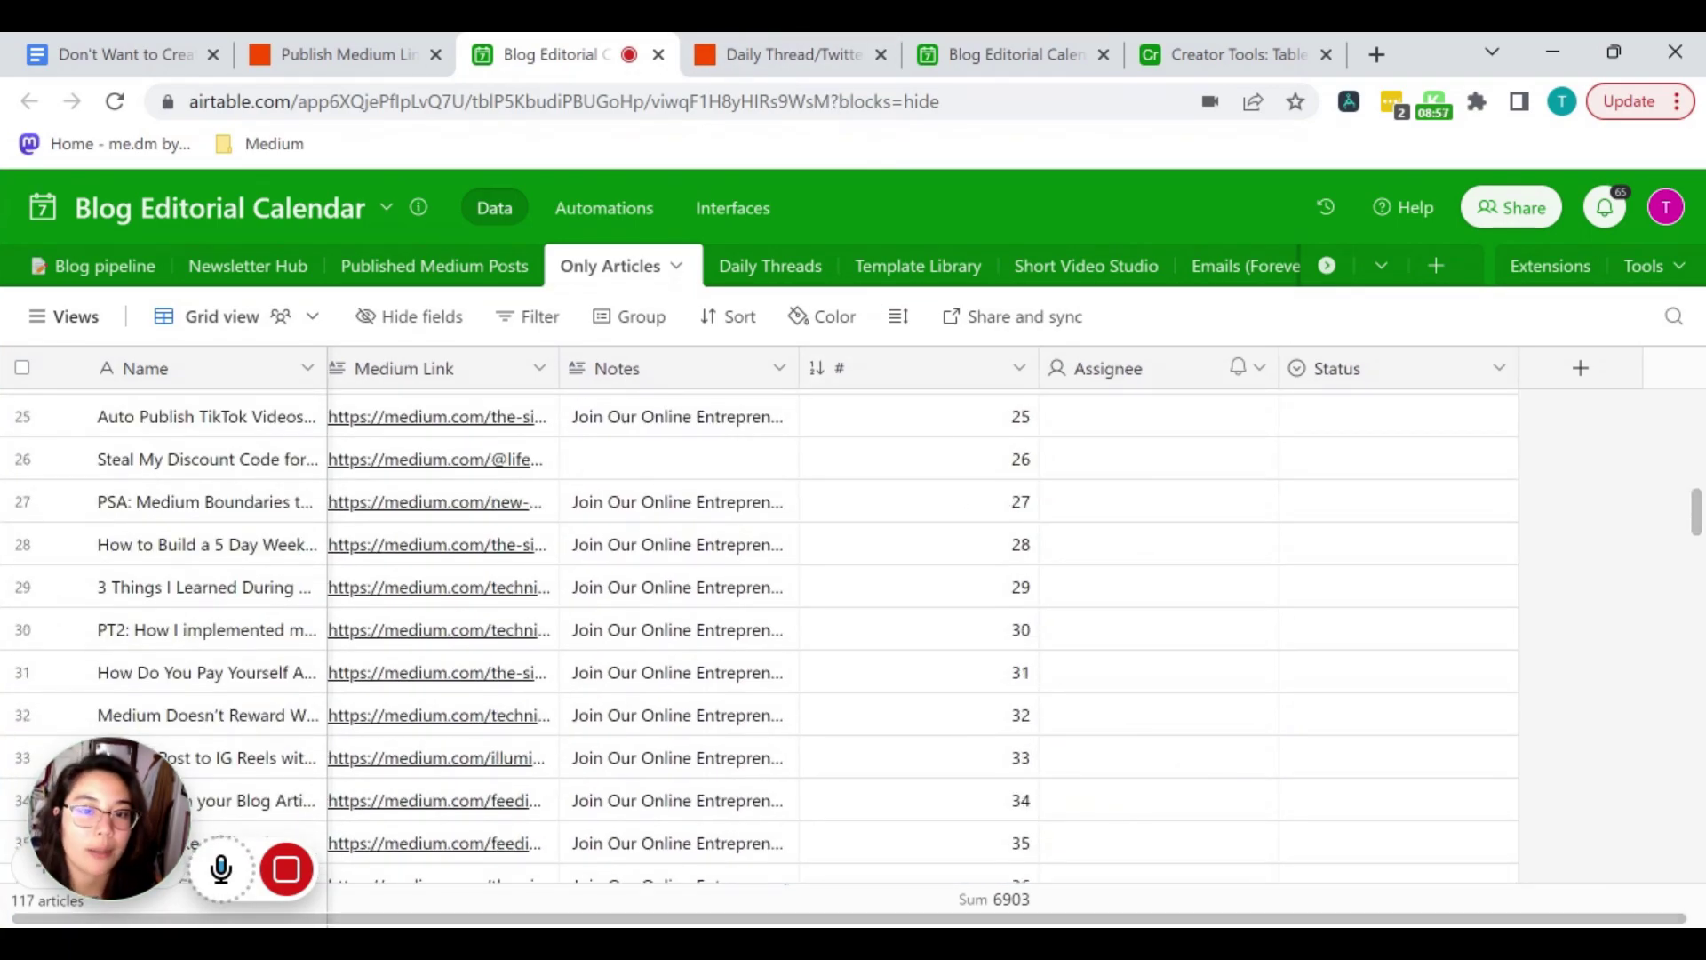
{"action": "left_click", "coordinate": [772, 56]}
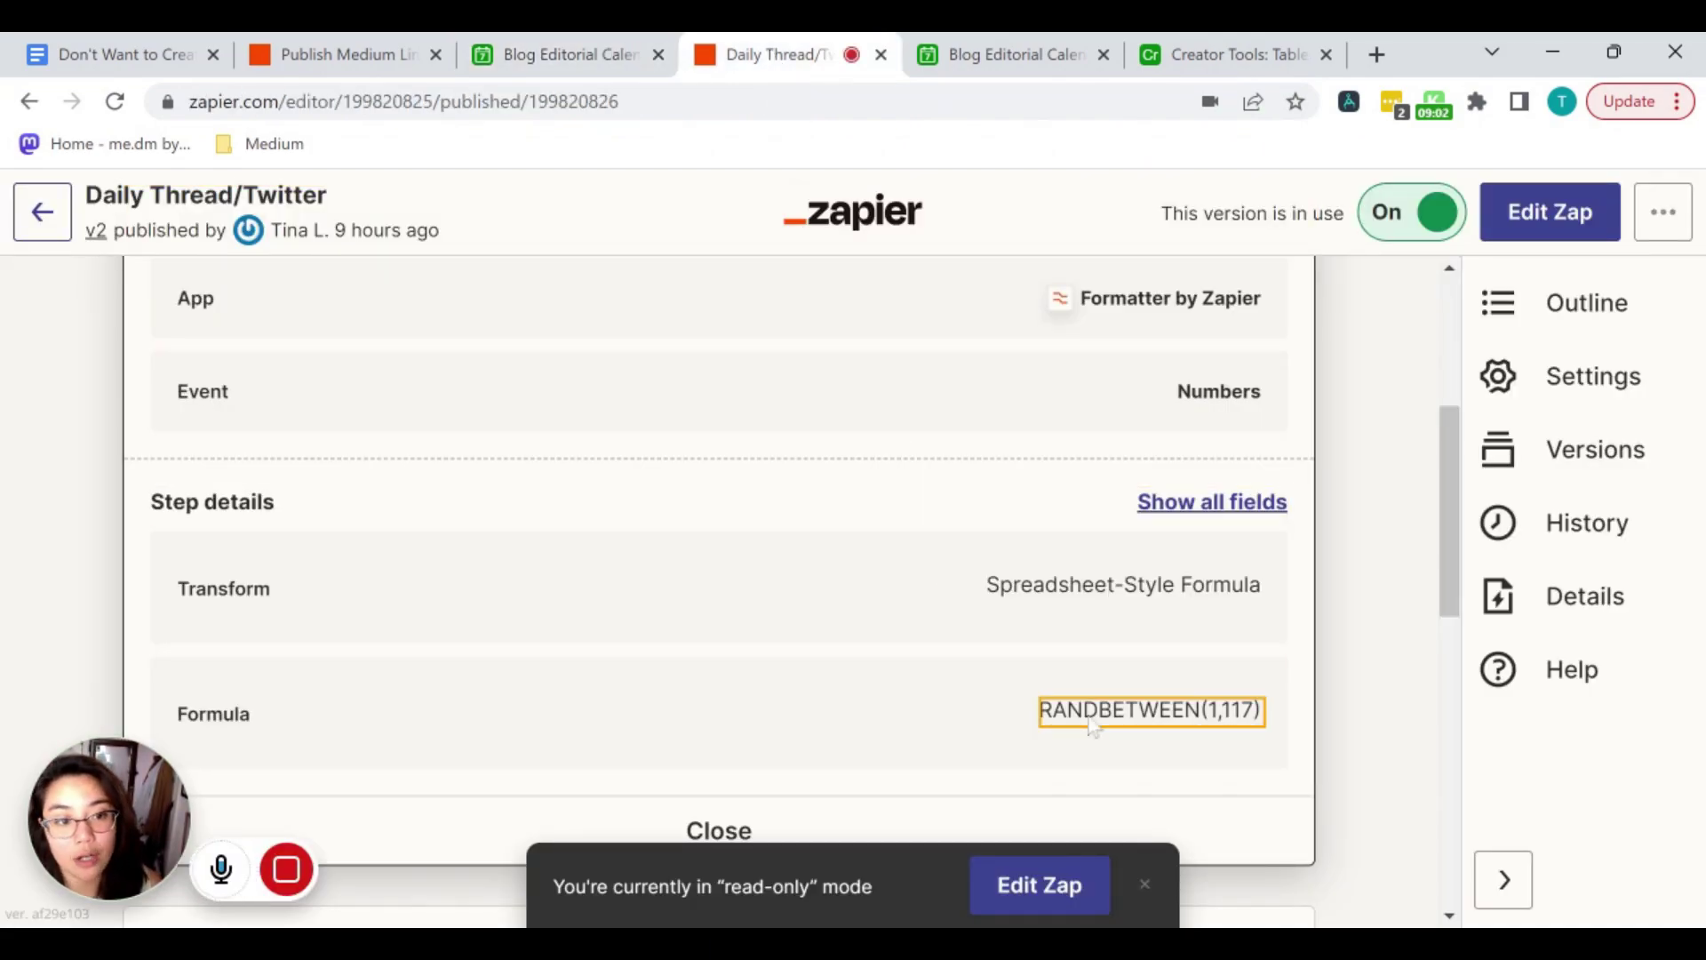
{"action": "scroll", "coordinate": [1066, 559], "scroll_direction": "down", "scroll_amount": 5}
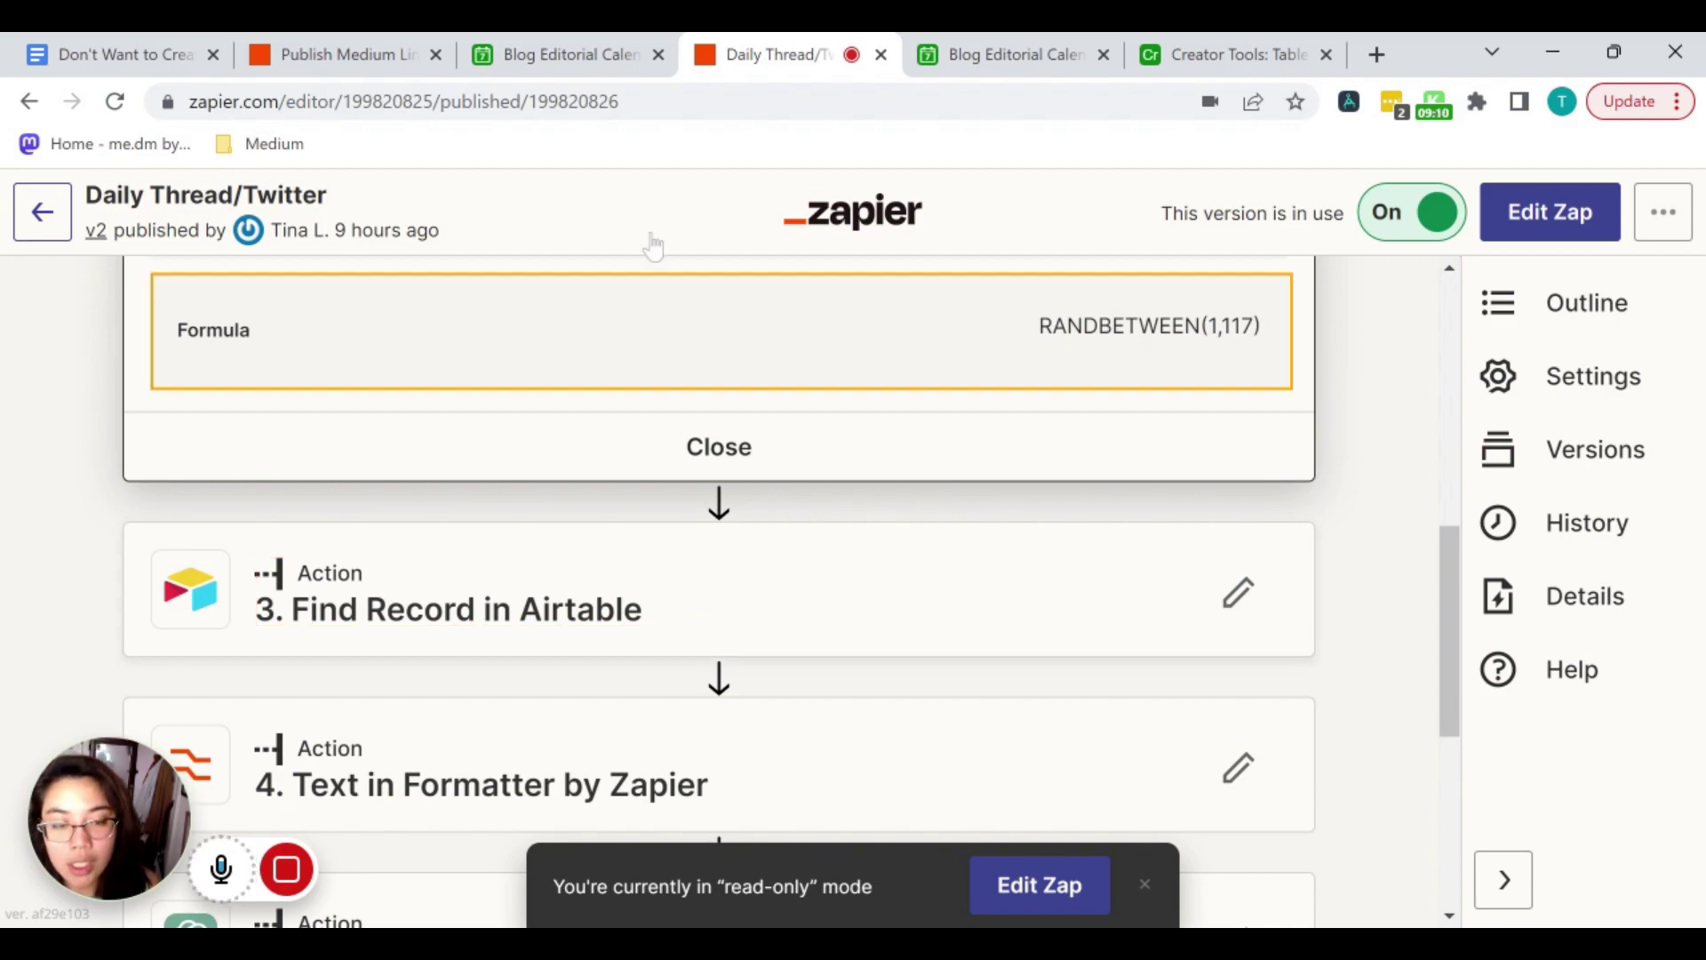
Recheck Airtable's # field, then examine the base, table, search field and search value in the zap's Find Record step.
{"action": "left_click", "coordinate": [568, 59]}
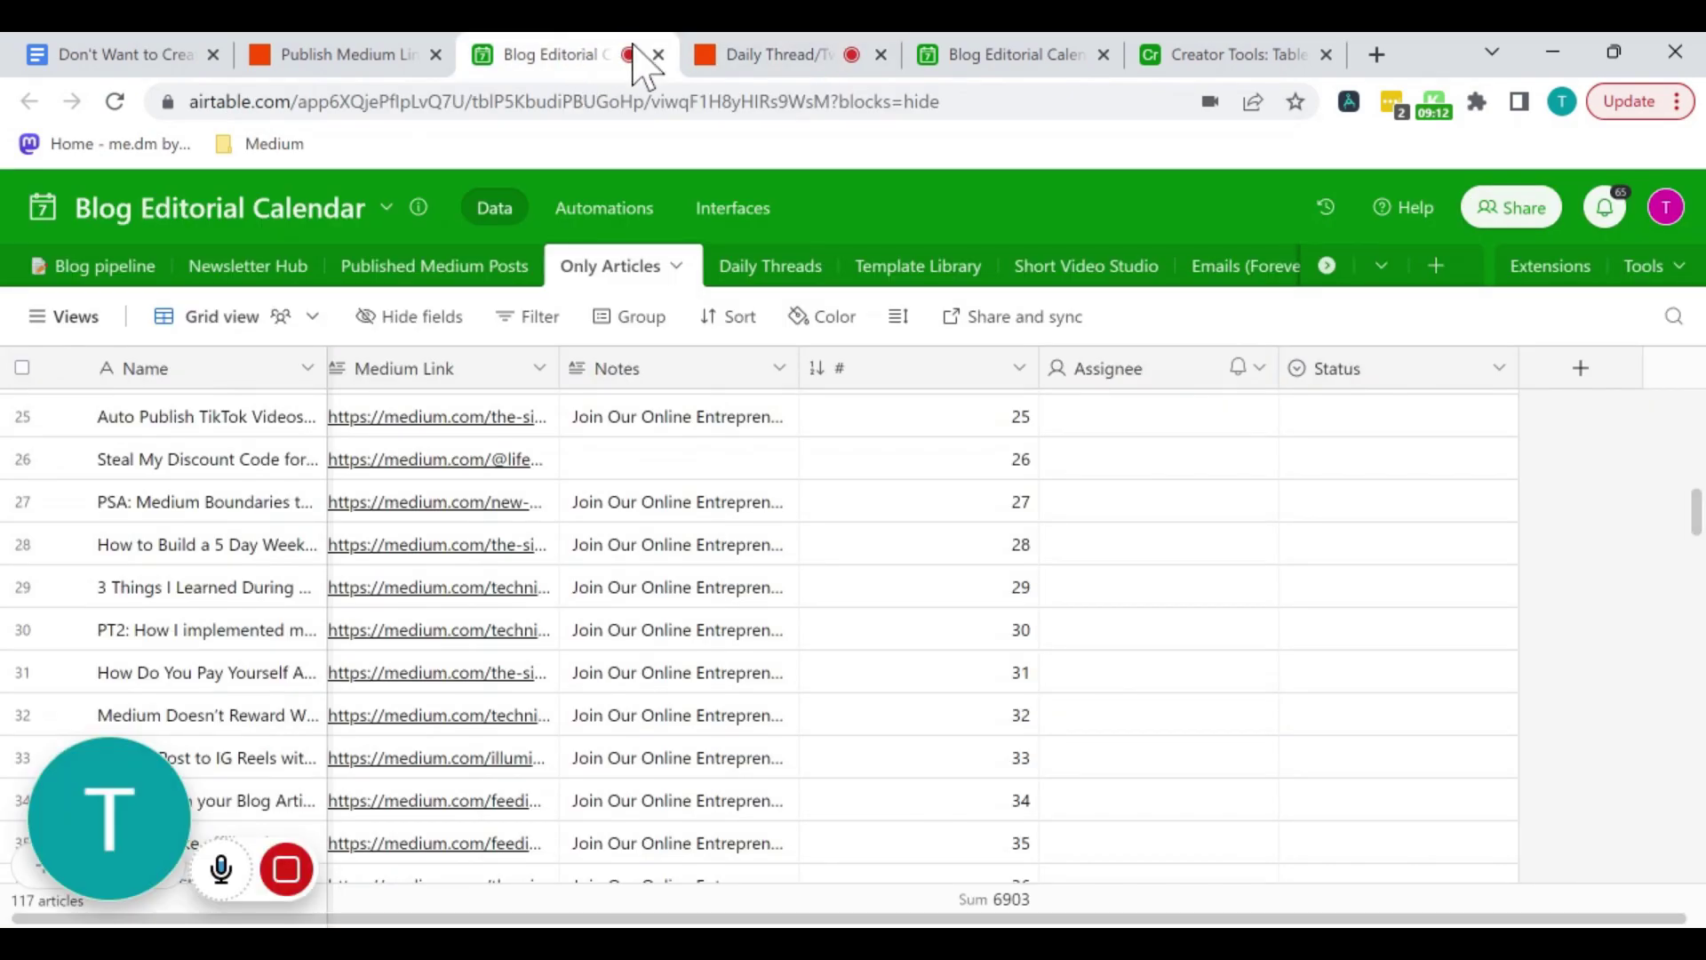
{"action": "left_click", "coordinate": [780, 55]}
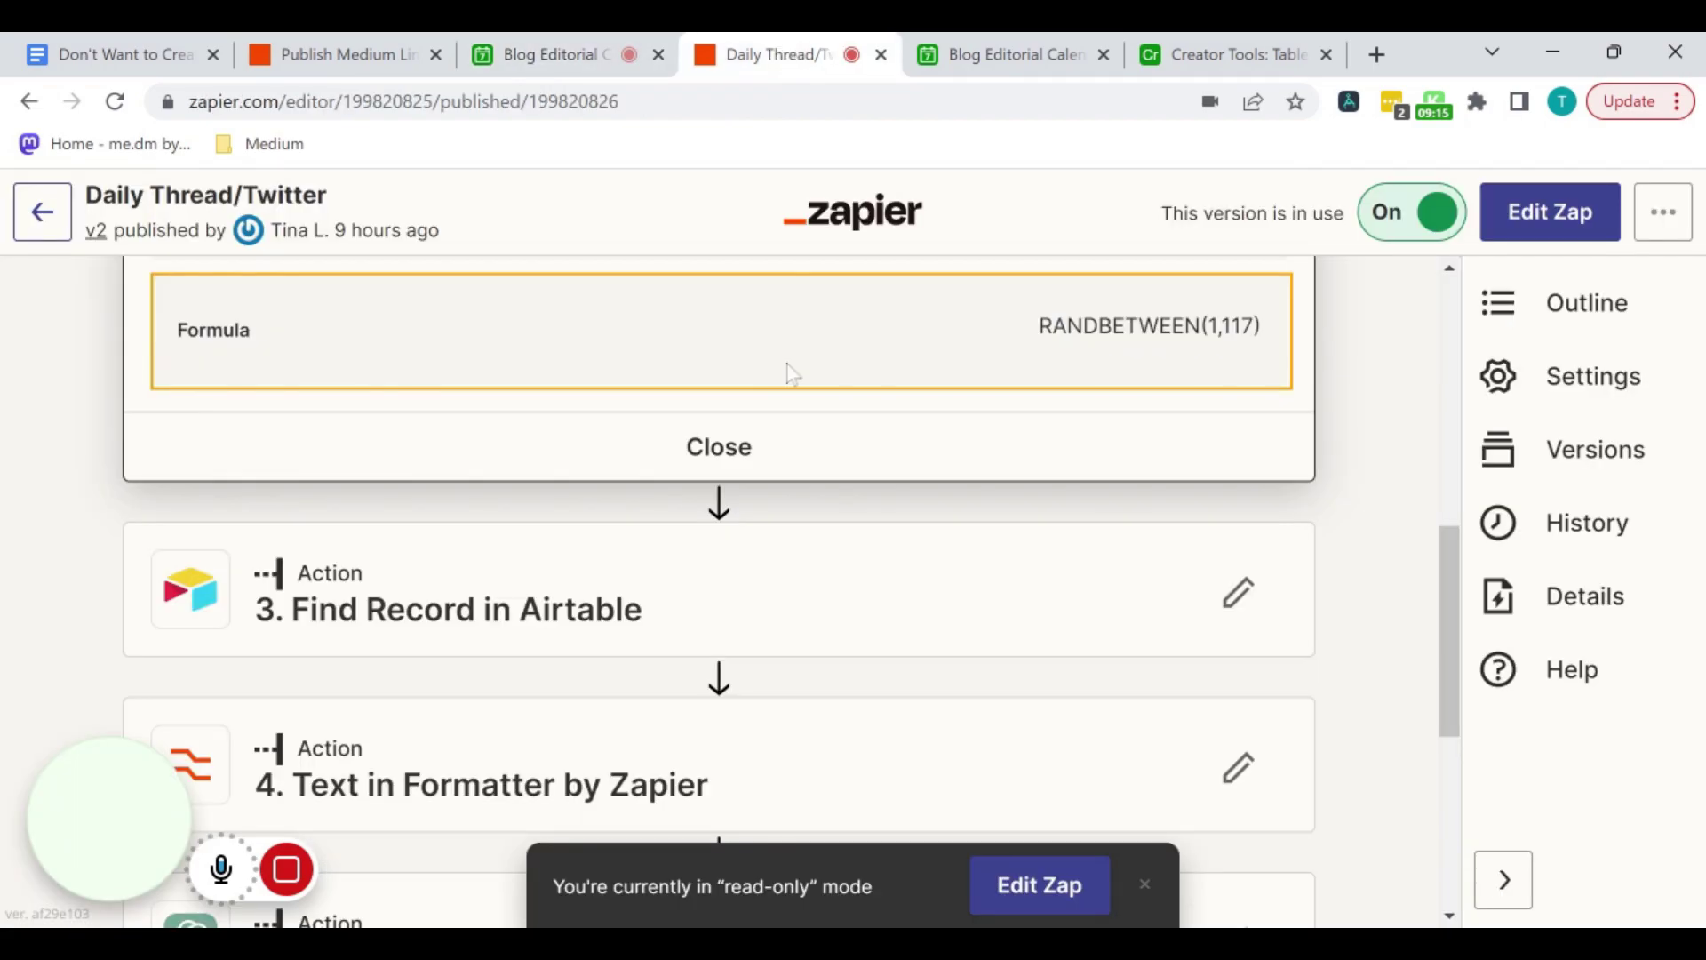
{"action": "left_click", "coordinate": [858, 611]}
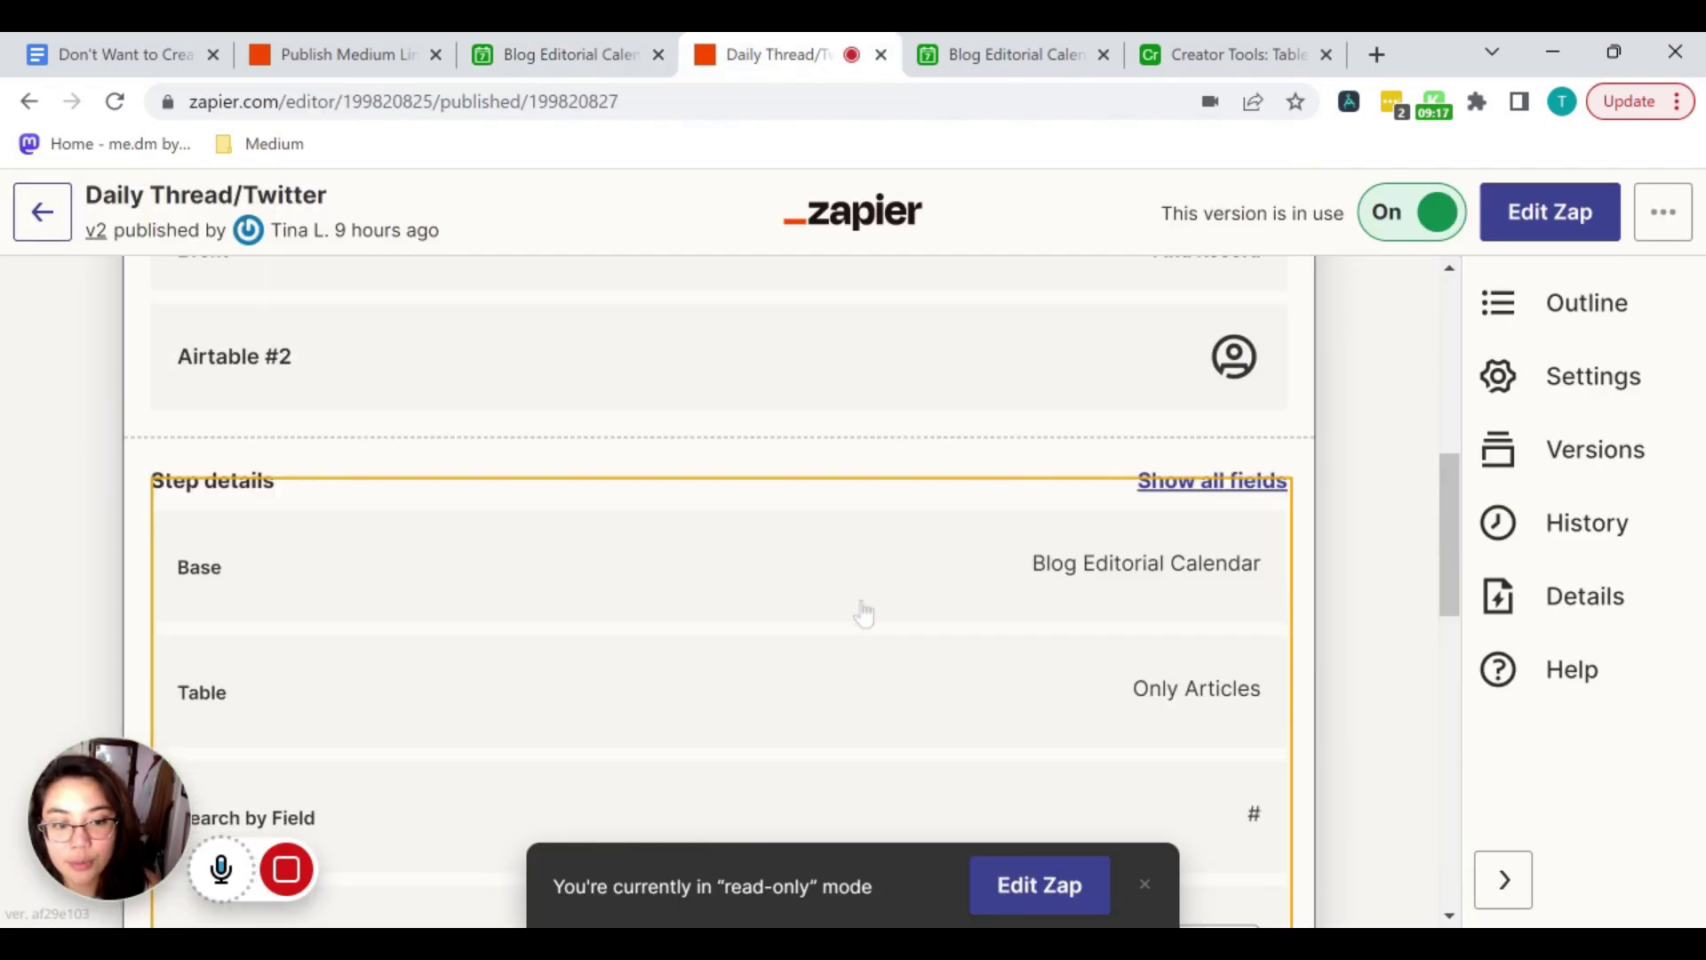
{"action": "scroll", "coordinate": [862, 613], "scroll_direction": "down", "scroll_amount": 6}
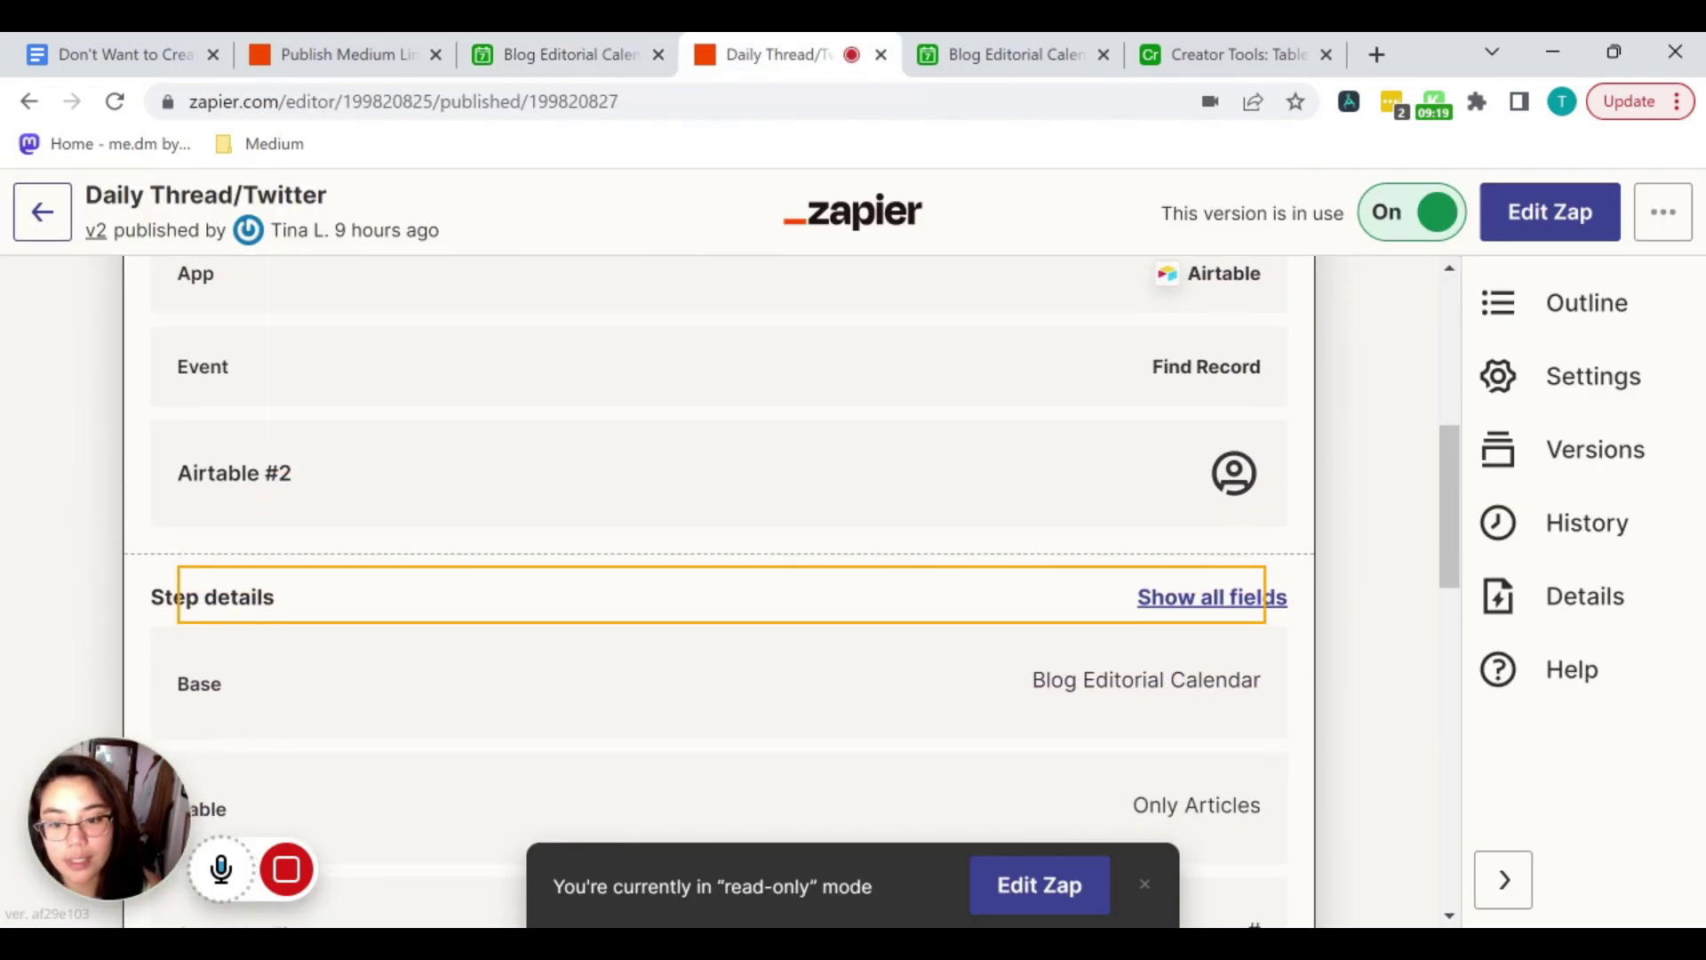
{"action": "scroll", "coordinate": [942, 533], "scroll_direction": "down", "scroll_amount": 1}
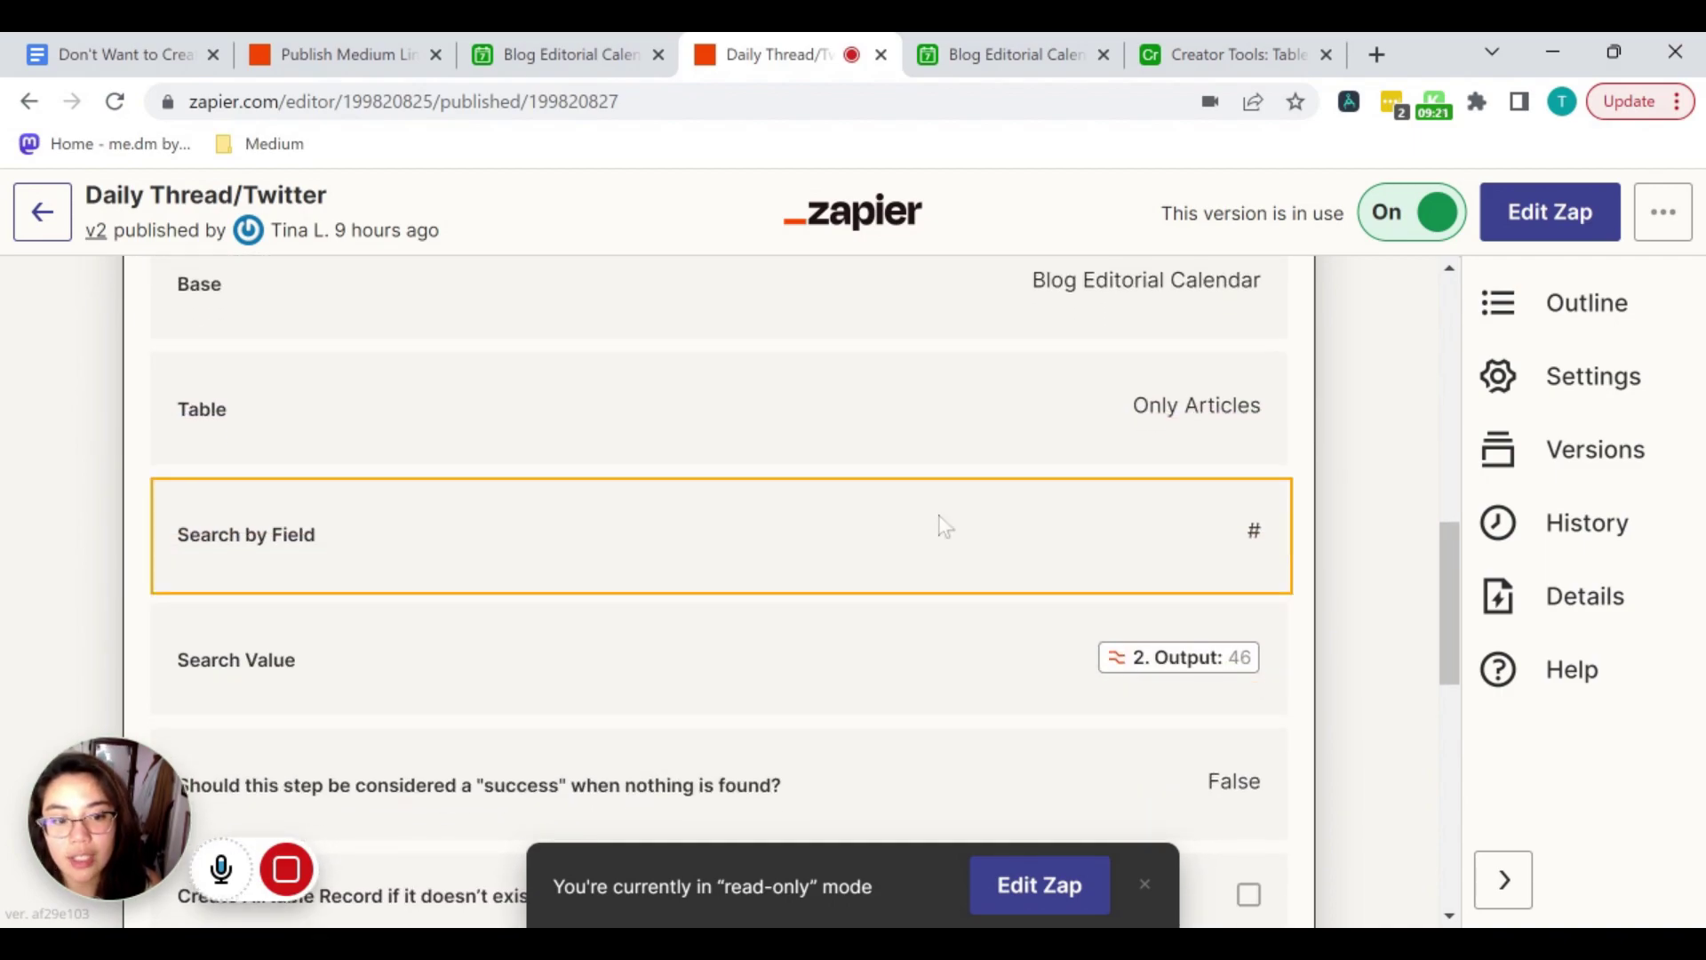
{"action": "scroll", "coordinate": [974, 547], "scroll_direction": "down", "scroll_amount": 2}
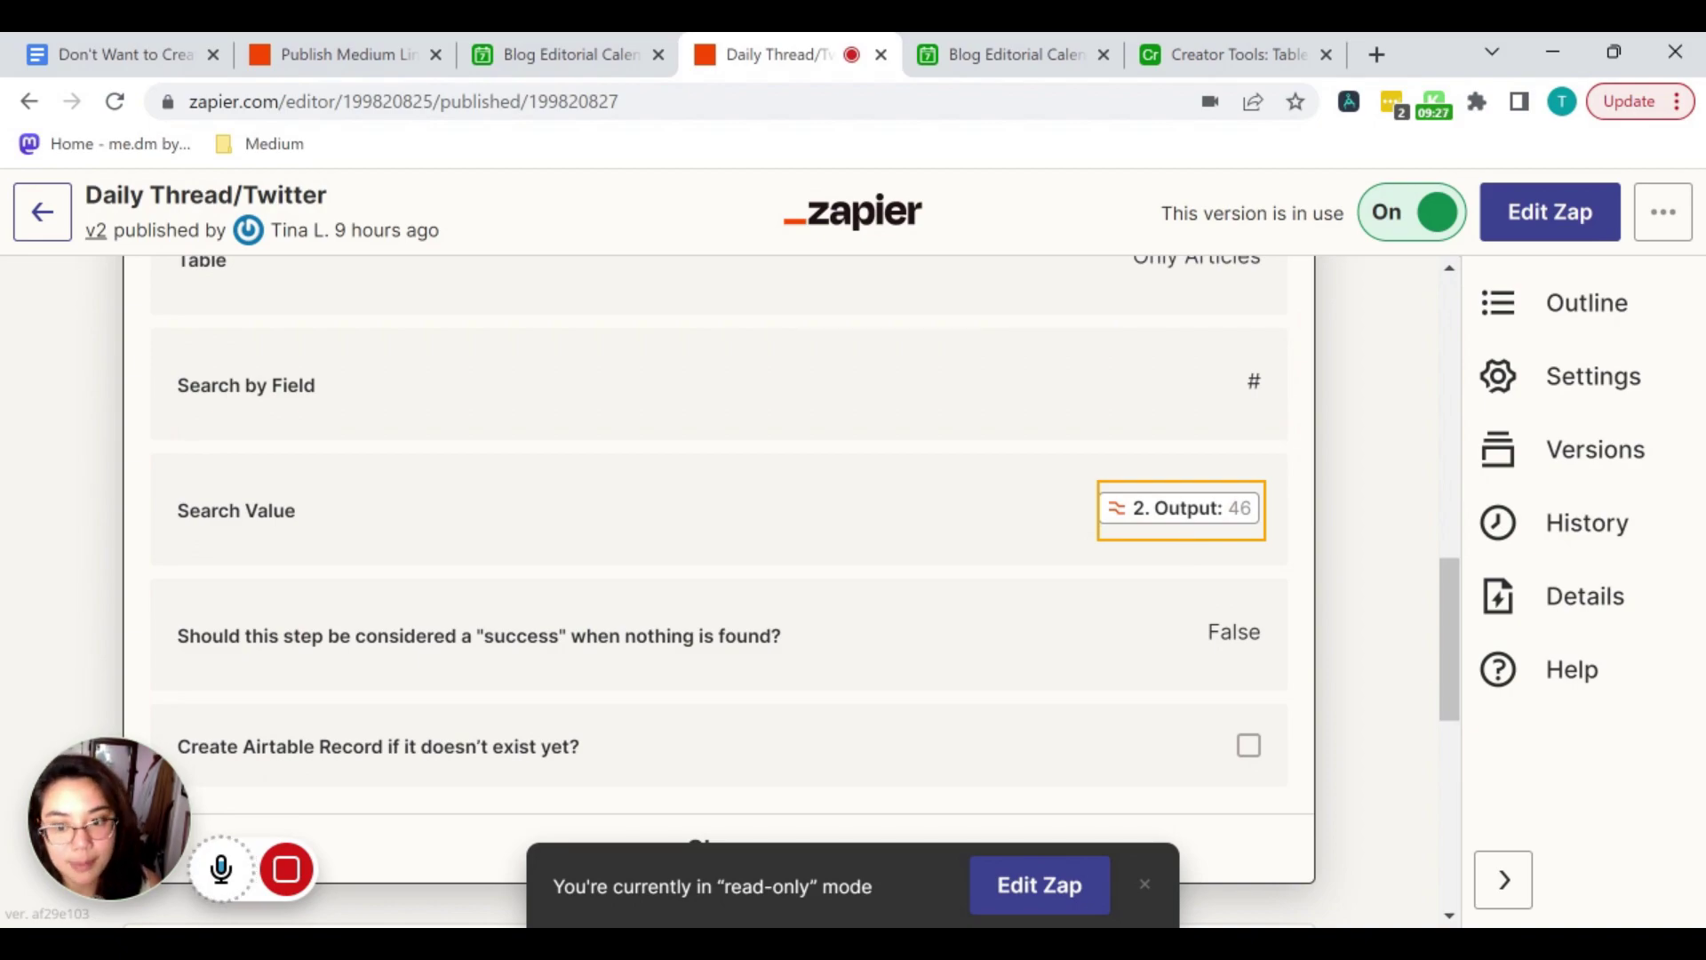
{"action": "scroll", "coordinate": [1182, 509], "scroll_direction": "down", "scroll_amount": 2}
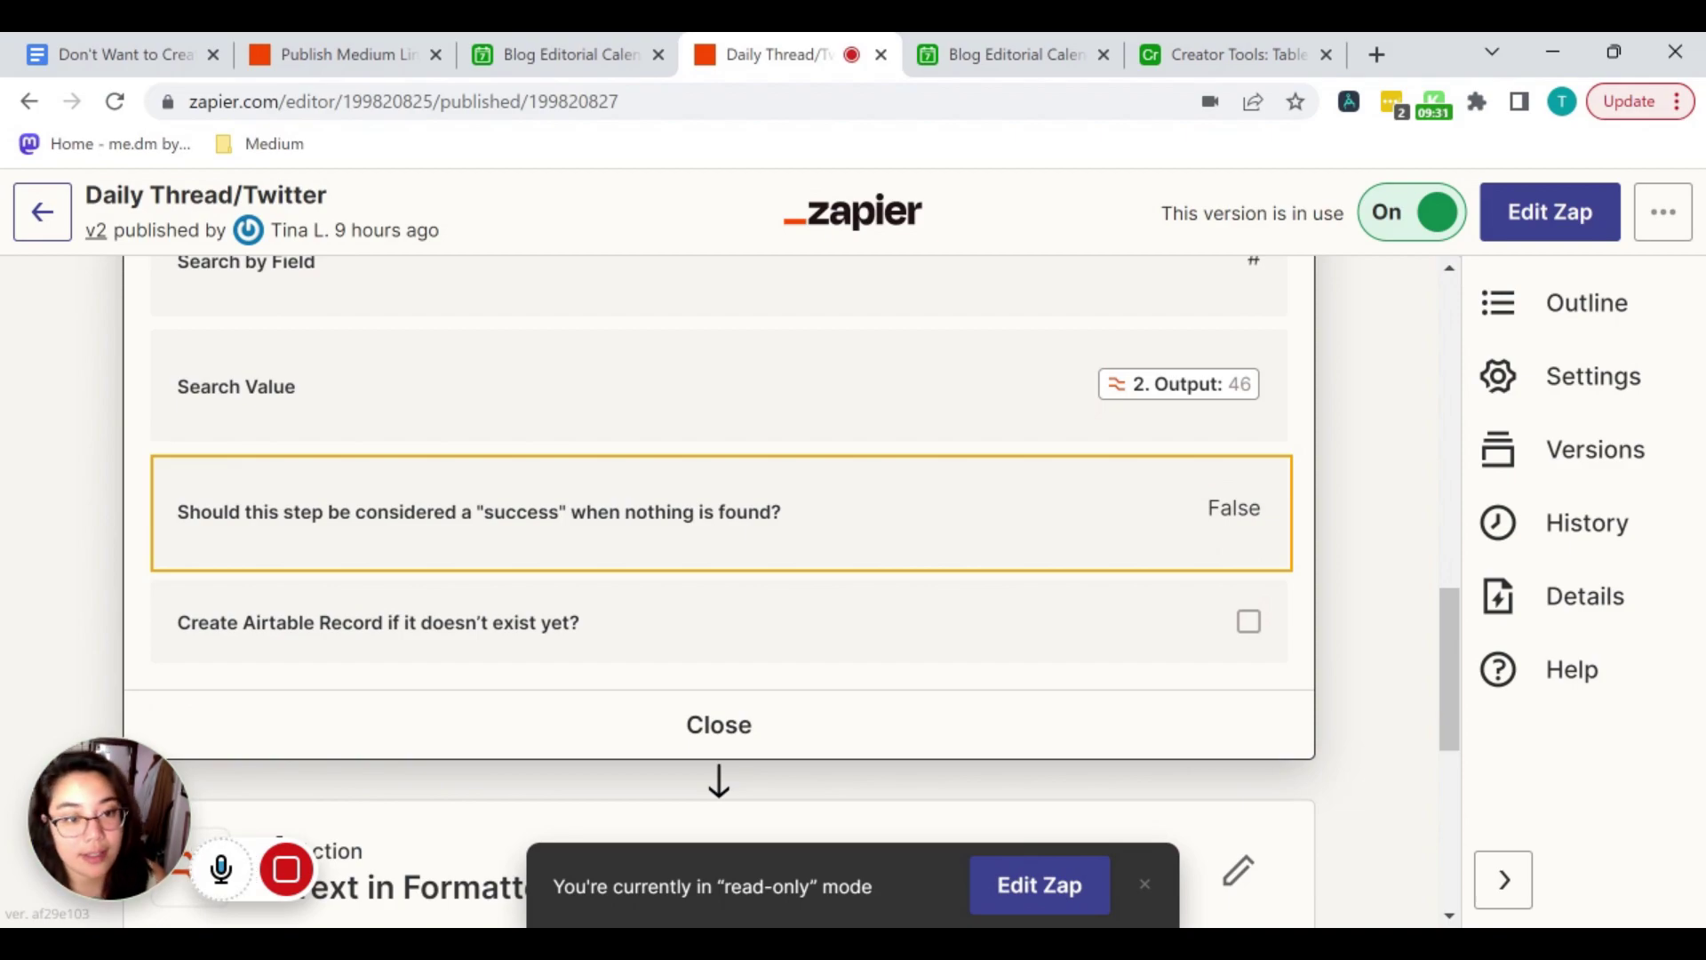
{"action": "scroll", "coordinate": [793, 592], "scroll_direction": "down", "scroll_amount": 1}
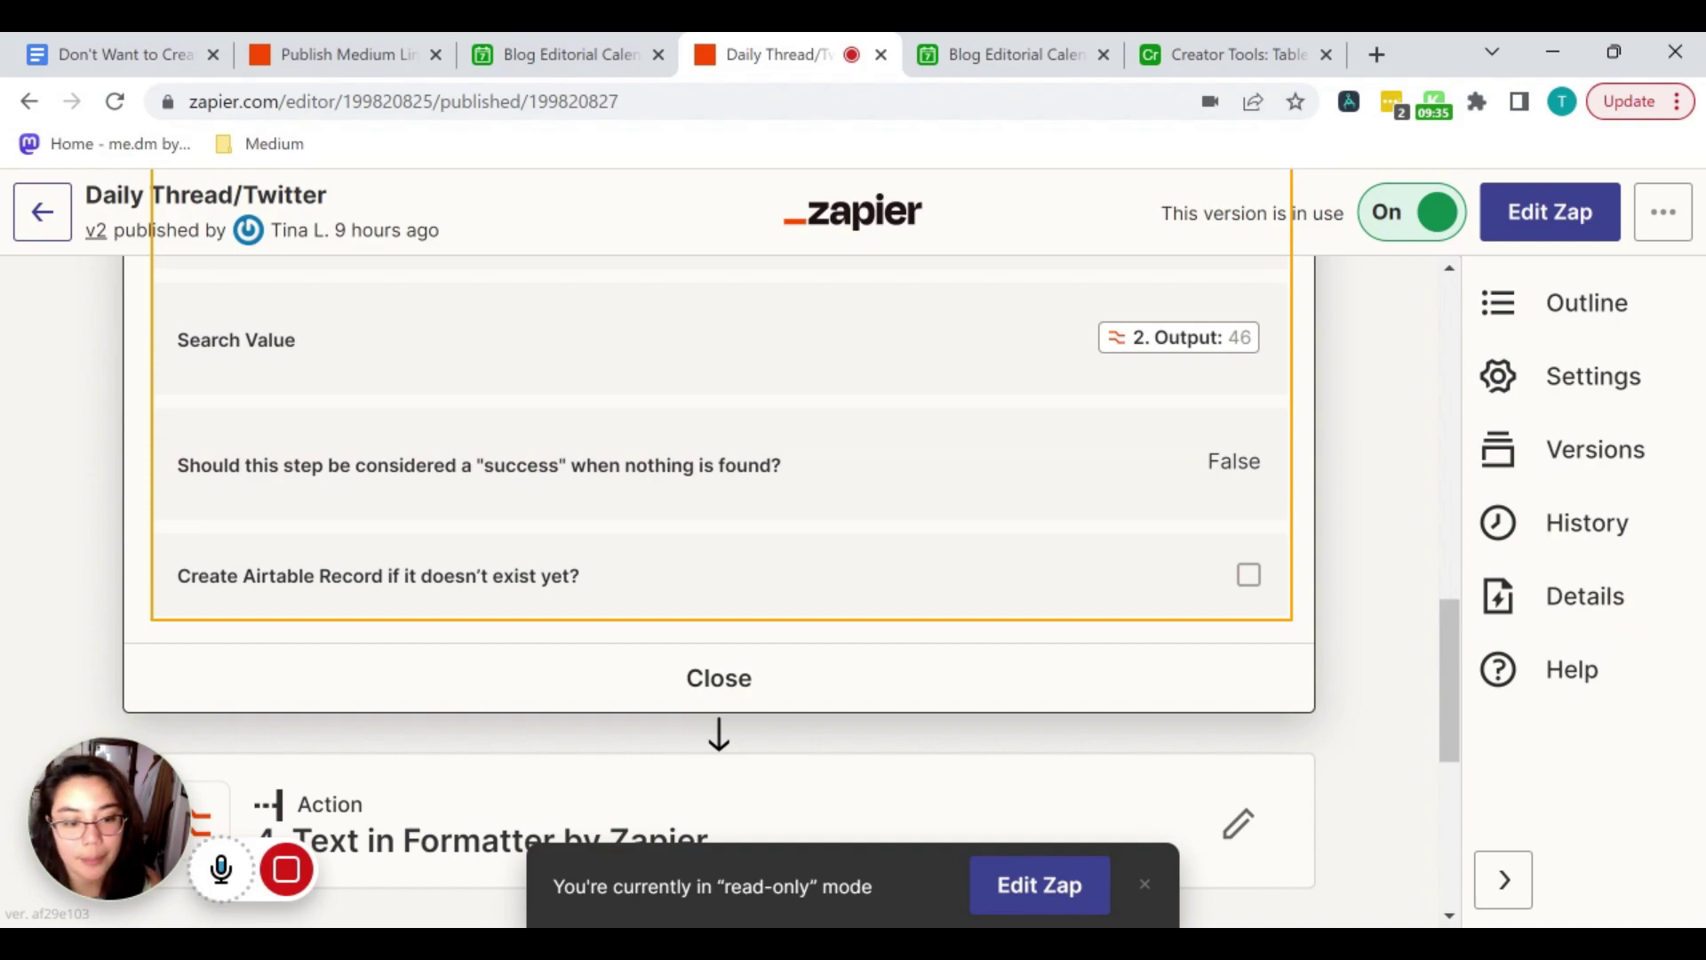
Examine the ChatGPT Conversation step's user message prompt, assistant instructions, model and max tokens.
{"action": "scroll", "coordinate": [1022, 678], "scroll_direction": "down", "scroll_amount": 3}
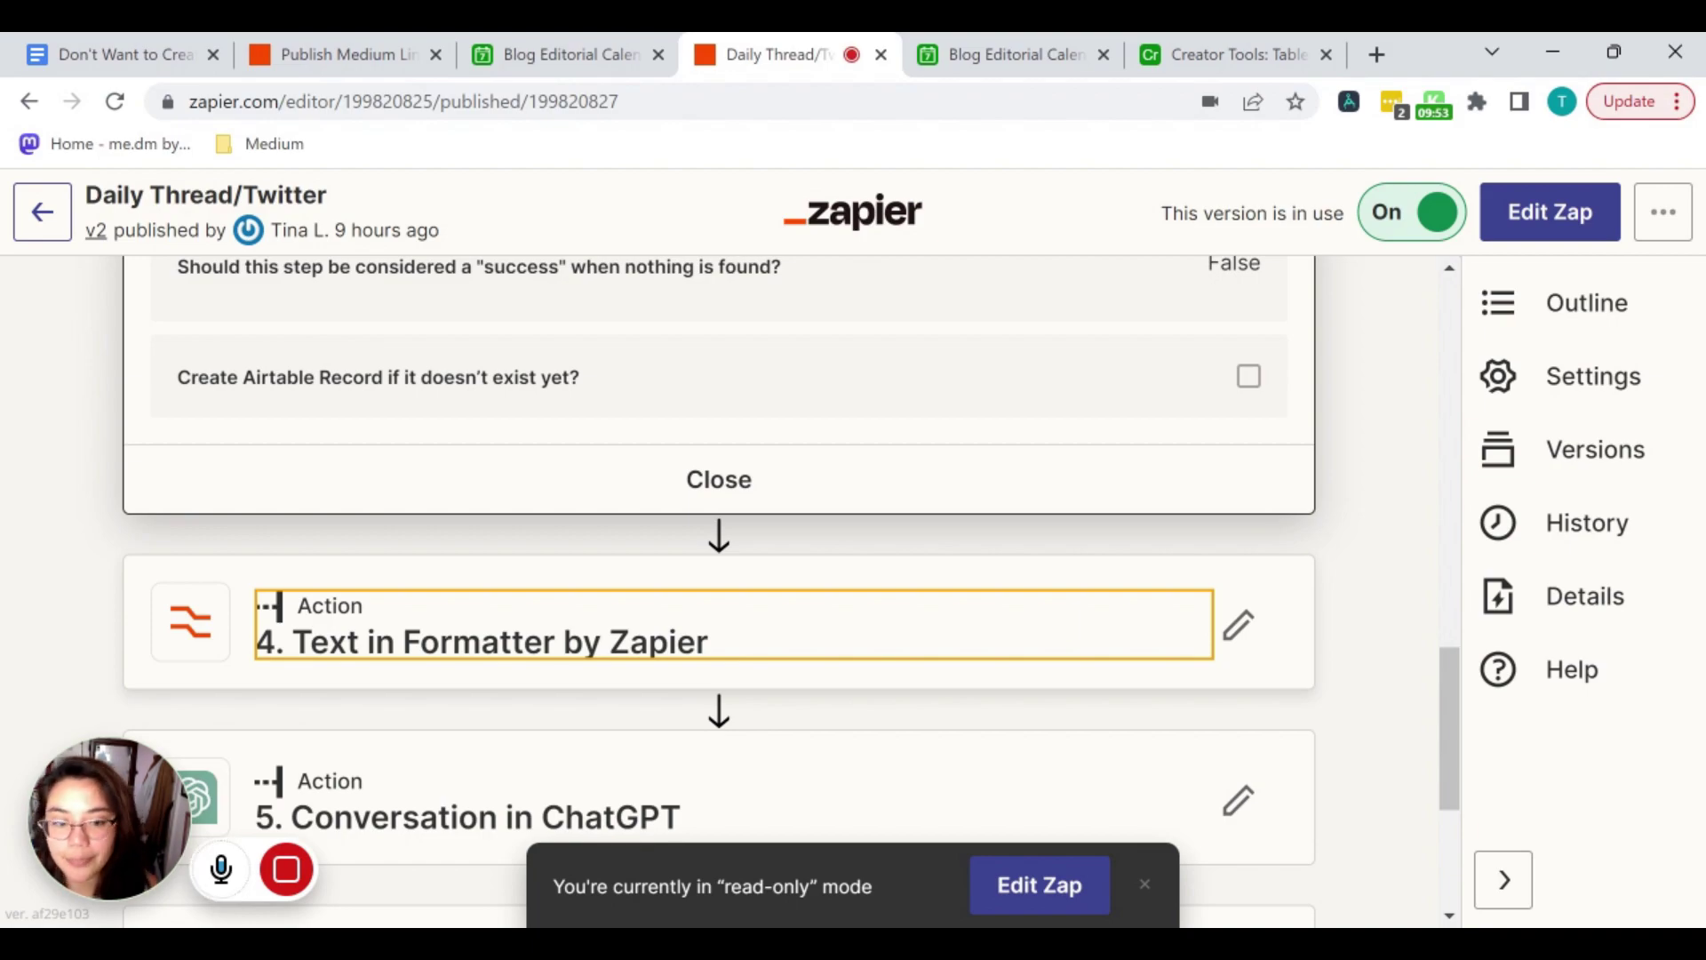
{"action": "scroll", "coordinate": [1040, 684], "scroll_direction": "down", "scroll_amount": 2}
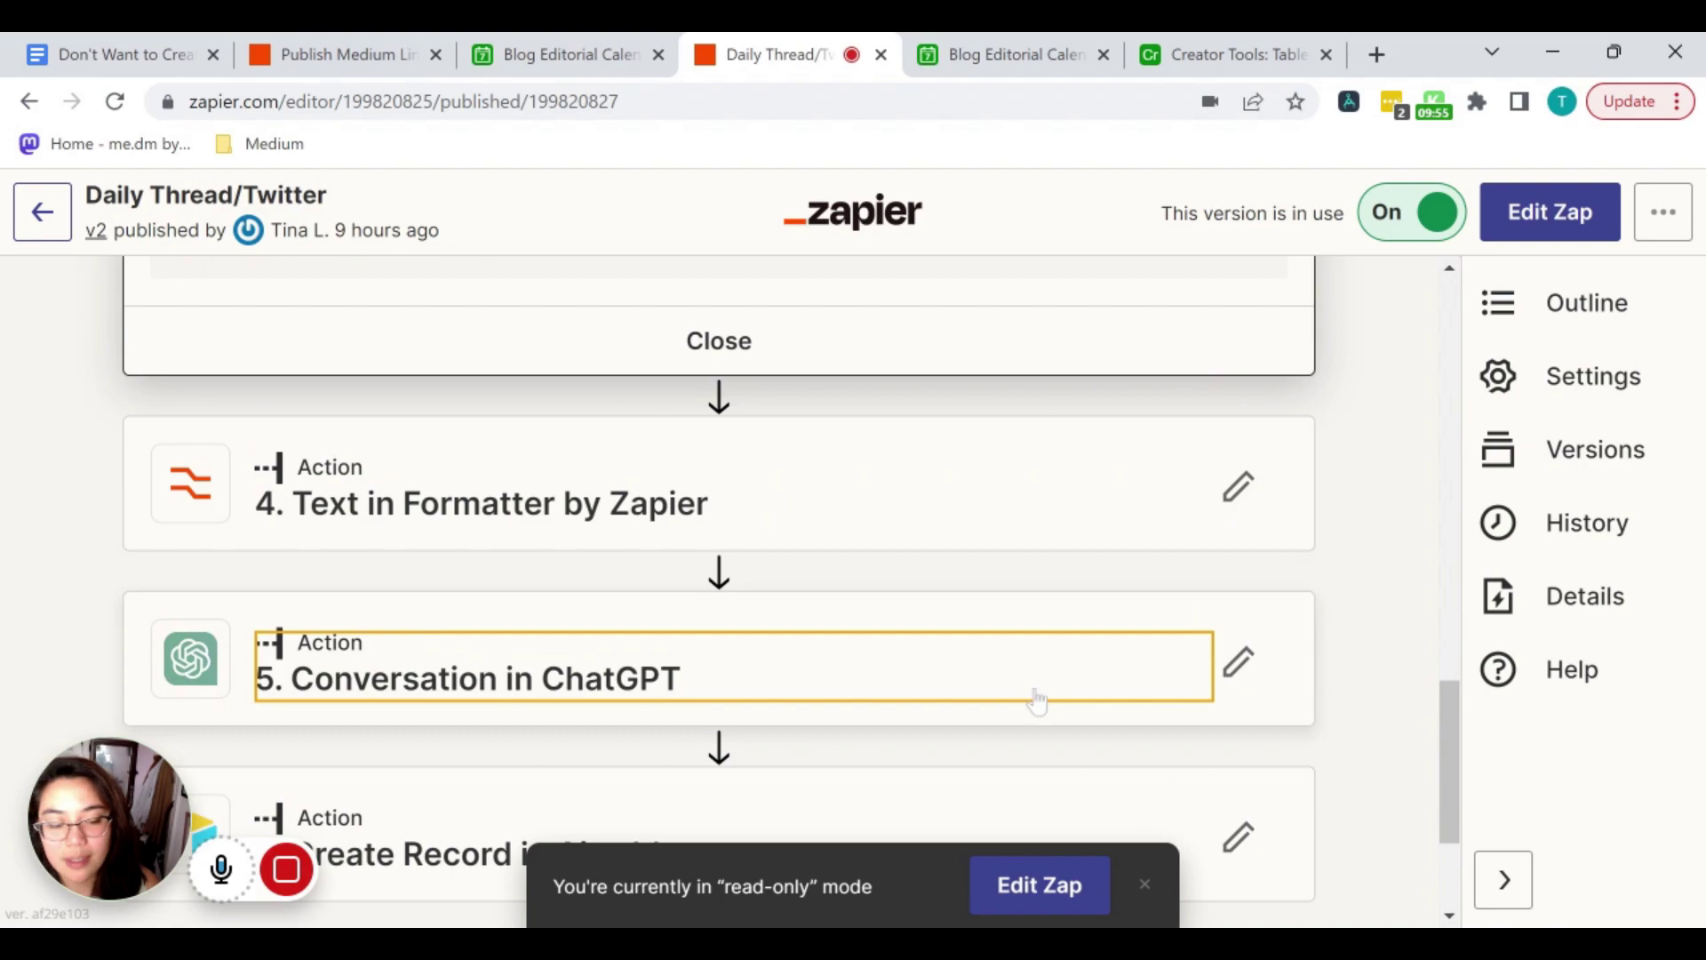
{"action": "left_click", "coordinate": [1075, 673]}
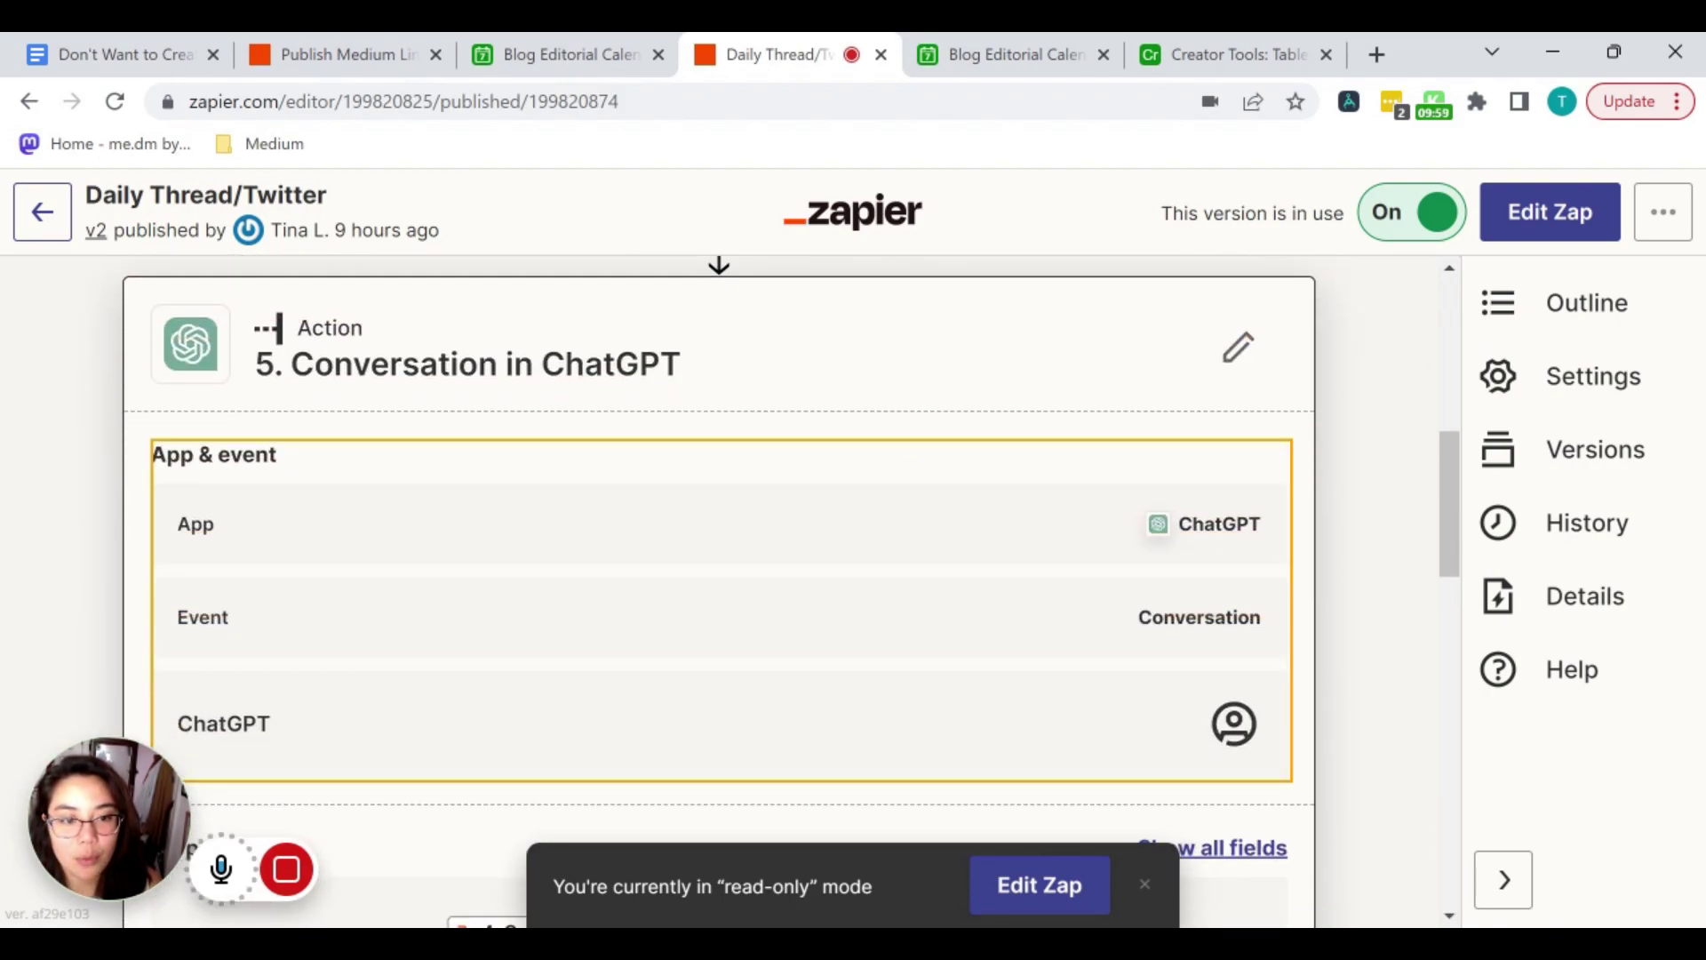
{"action": "scroll", "coordinate": [782, 587], "scroll_direction": "down", "scroll_amount": 2}
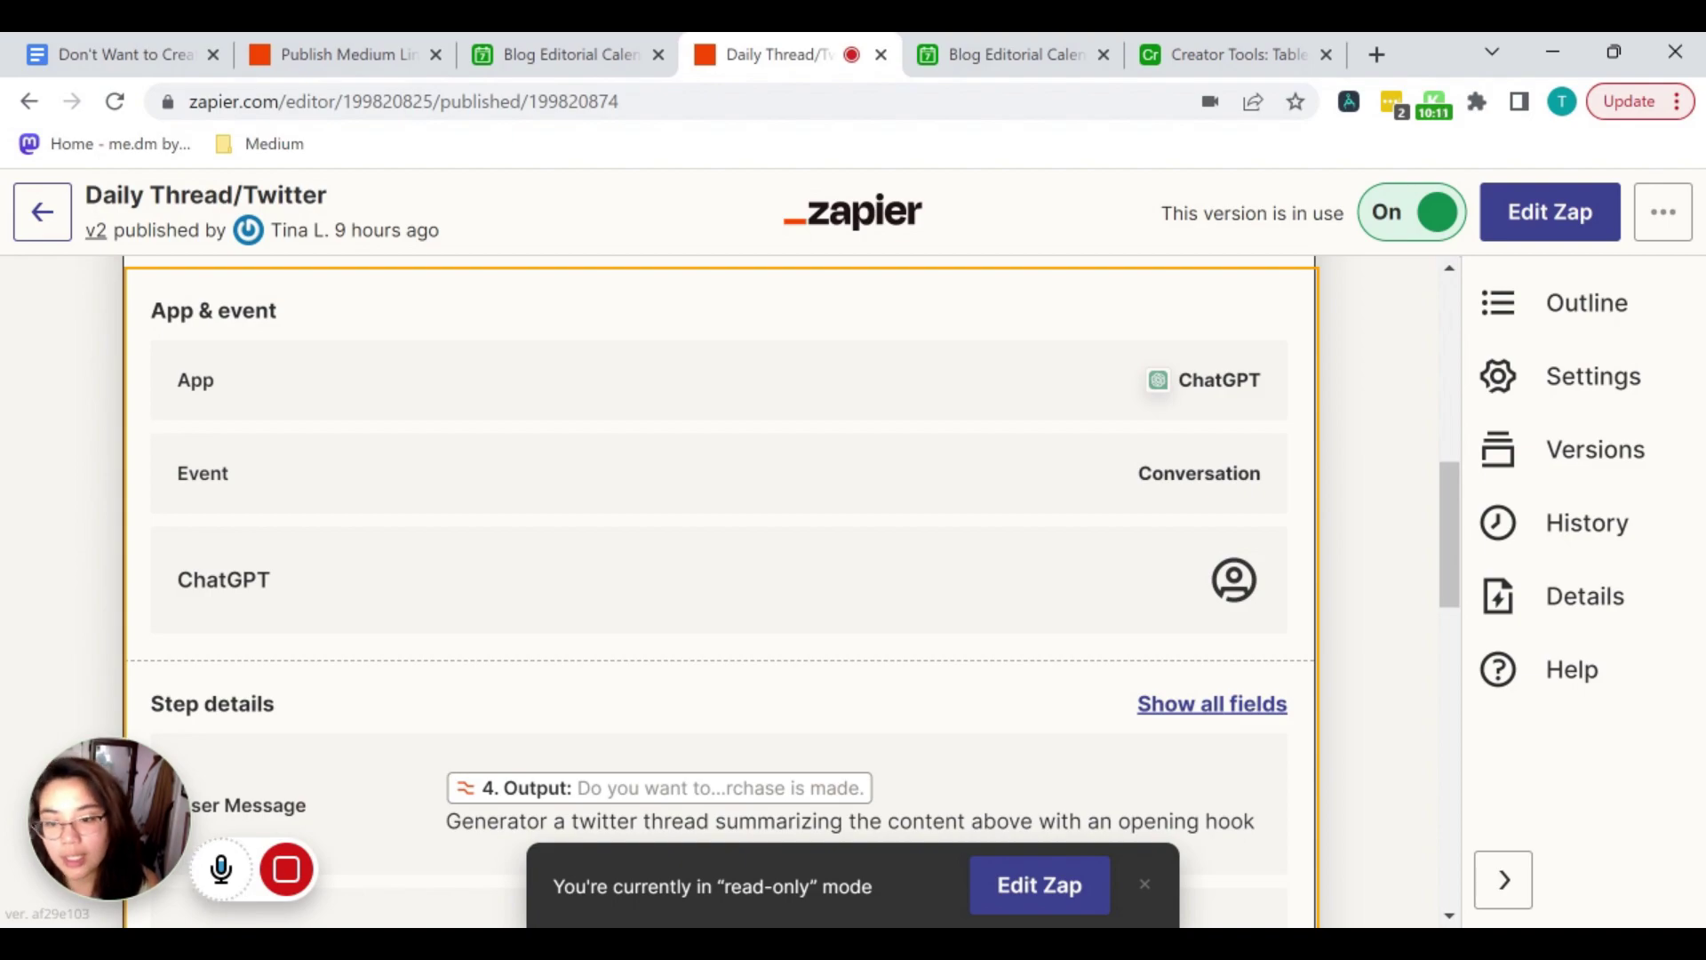
{"action": "scroll", "coordinate": [719, 587], "scroll_direction": "down", "scroll_amount": 3}
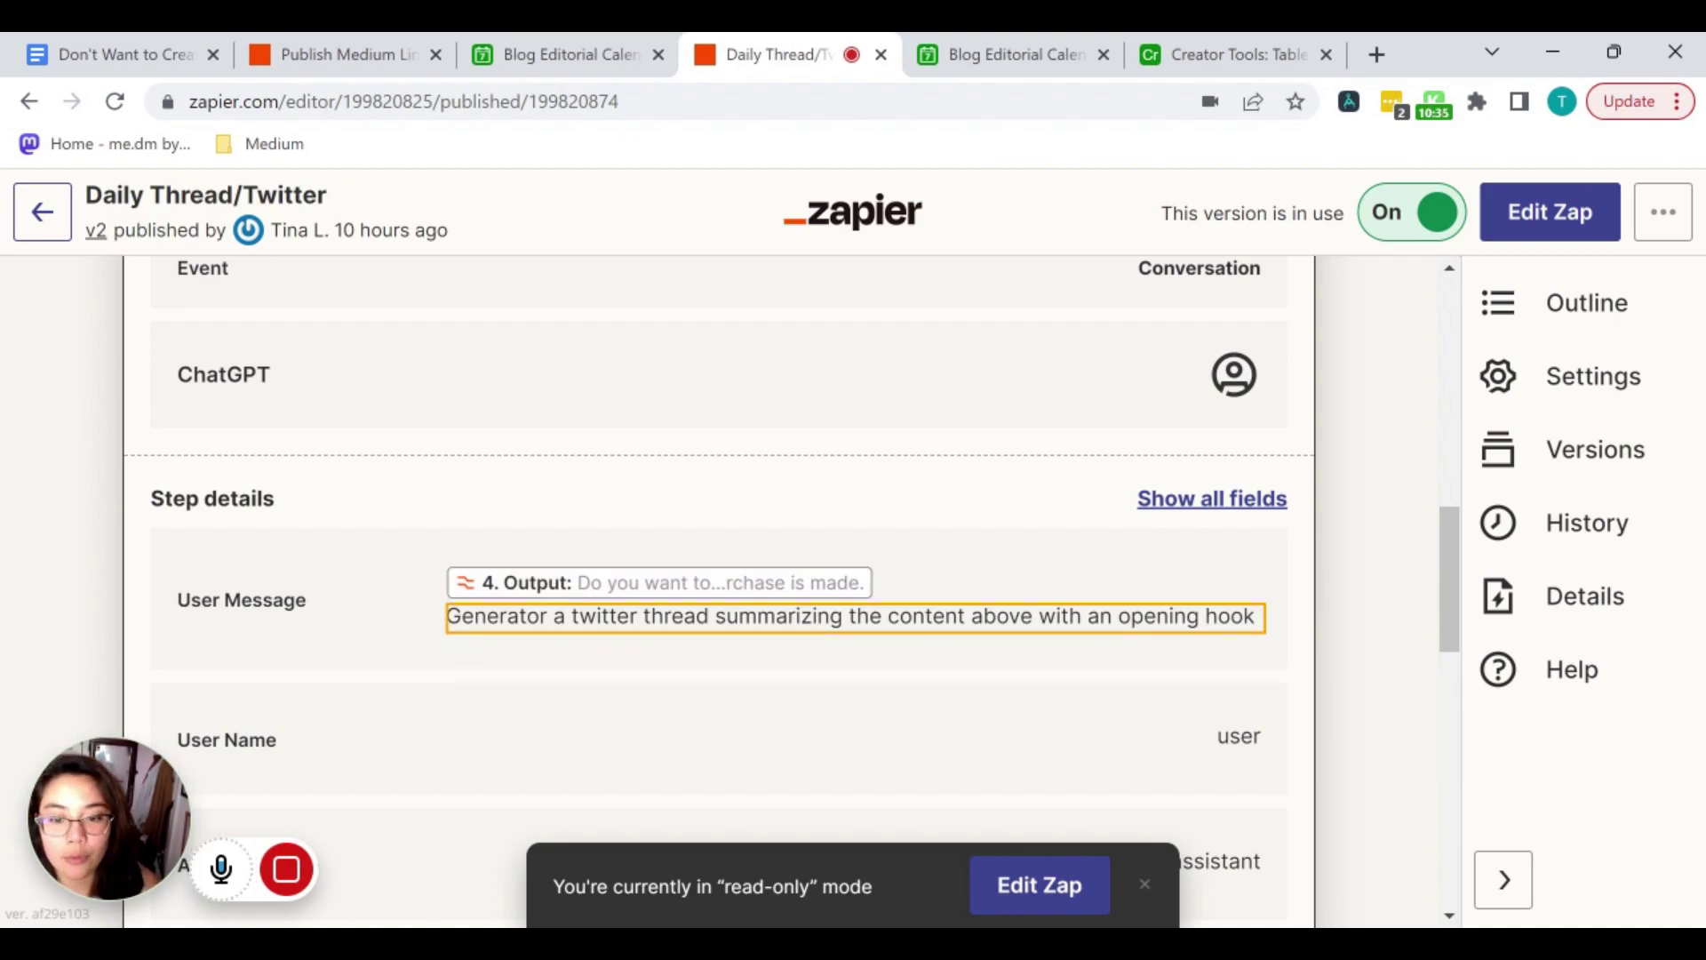
{"action": "scroll", "coordinate": [796, 442], "scroll_direction": "down", "scroll_amount": 4}
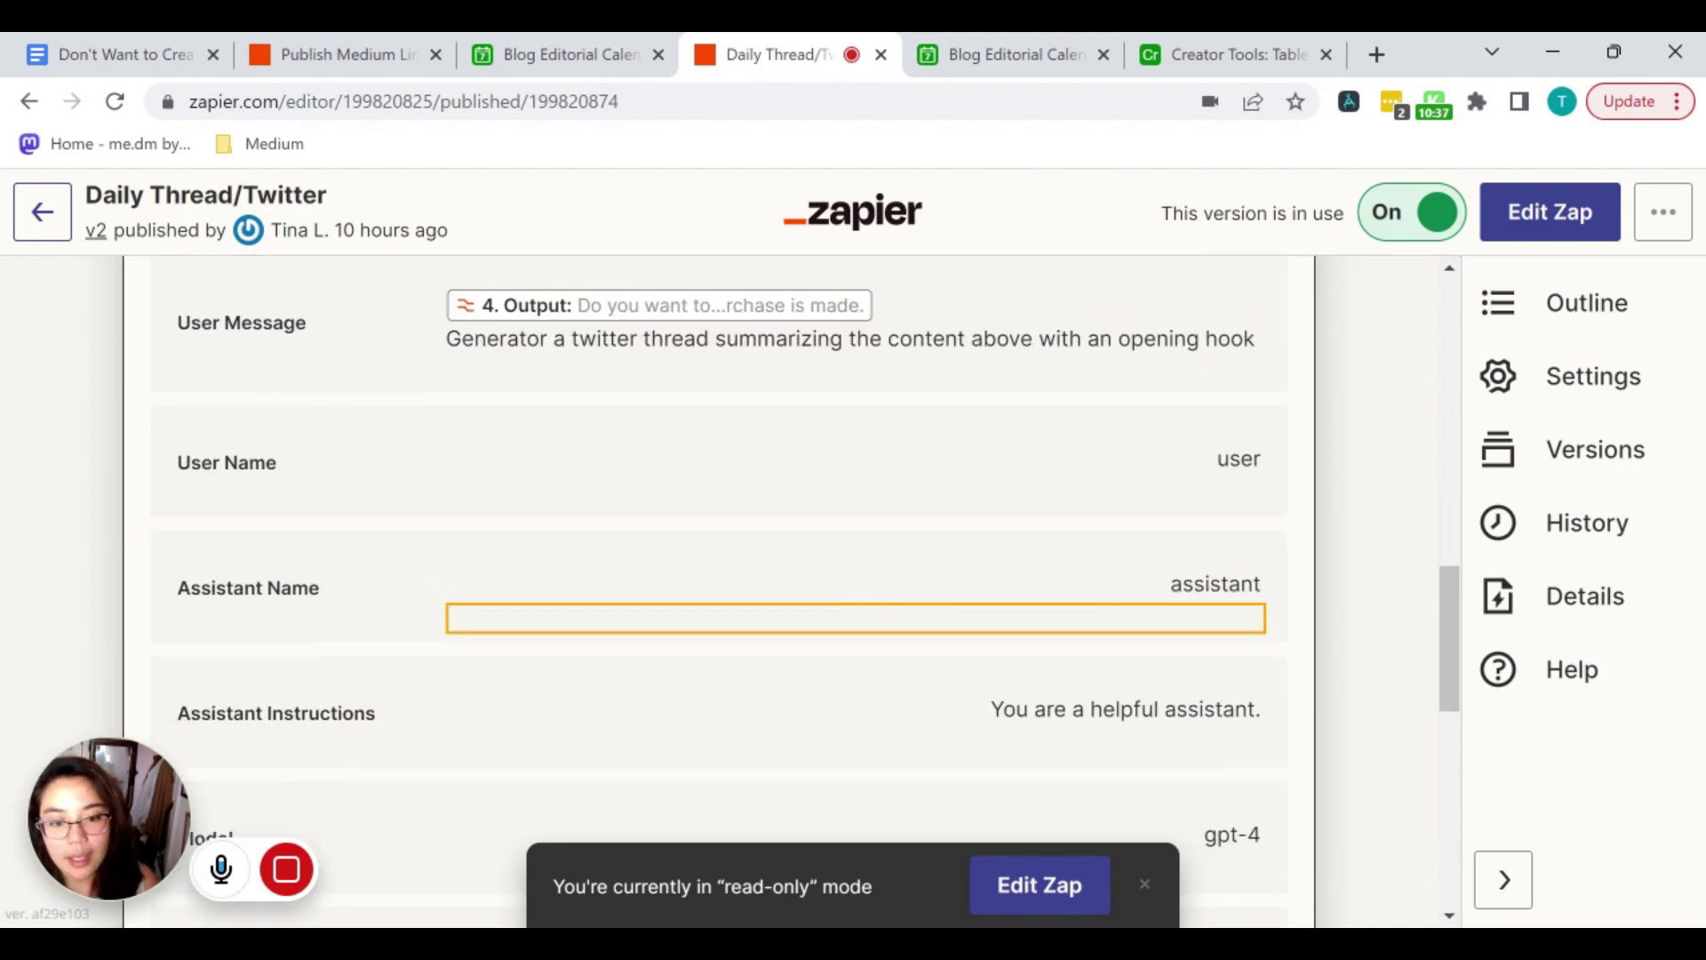
{"action": "scroll", "coordinate": [891, 392], "scroll_direction": "down", "scroll_amount": 4}
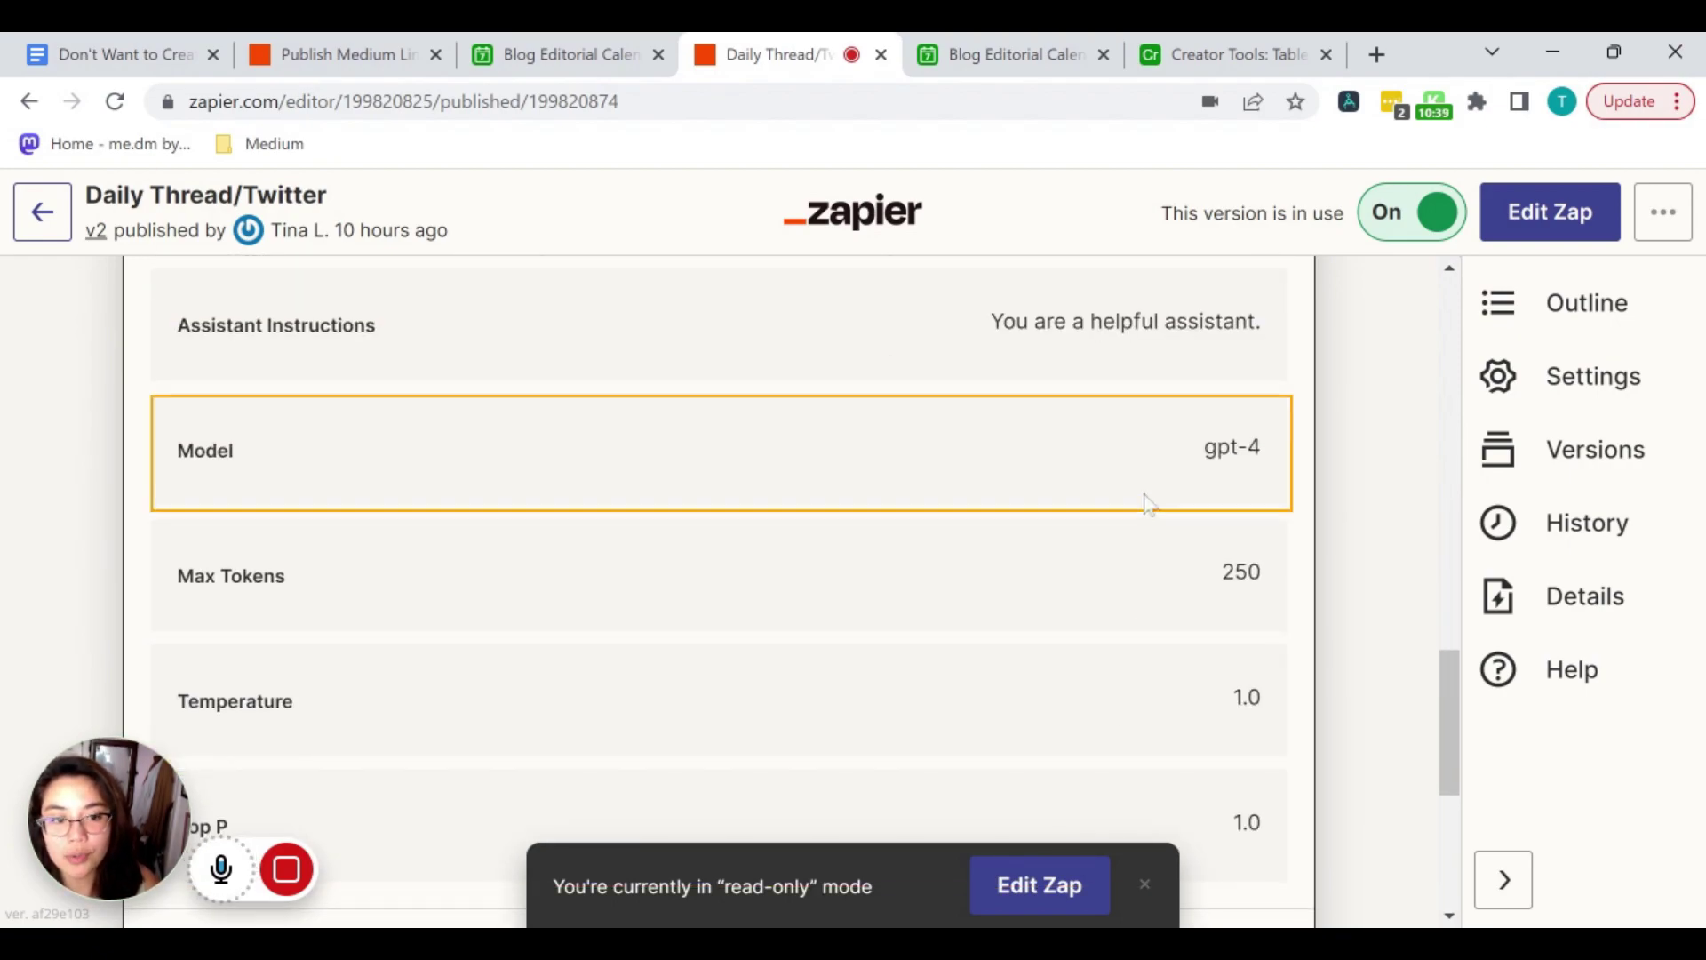
Put the zap into edit mode and open the test data of the ChatGPT Conversation step.
{"action": "left_click", "coordinate": [1036, 894]}
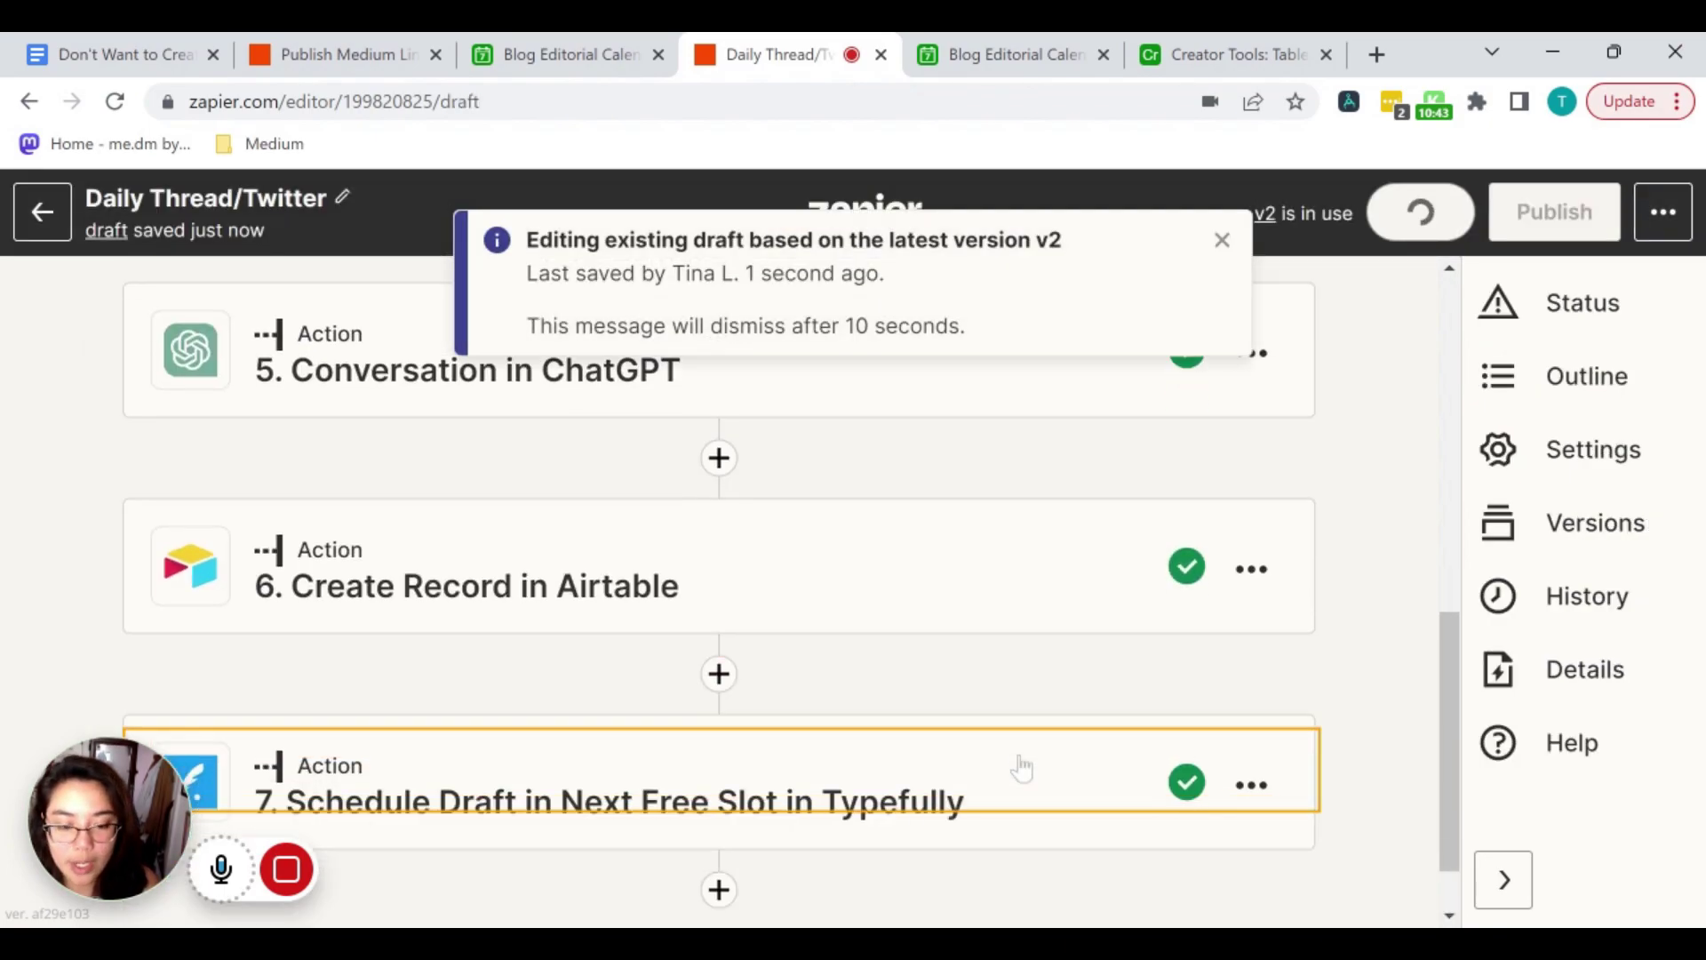
{"action": "scroll", "coordinate": [928, 751], "scroll_direction": "down", "scroll_amount": 15}
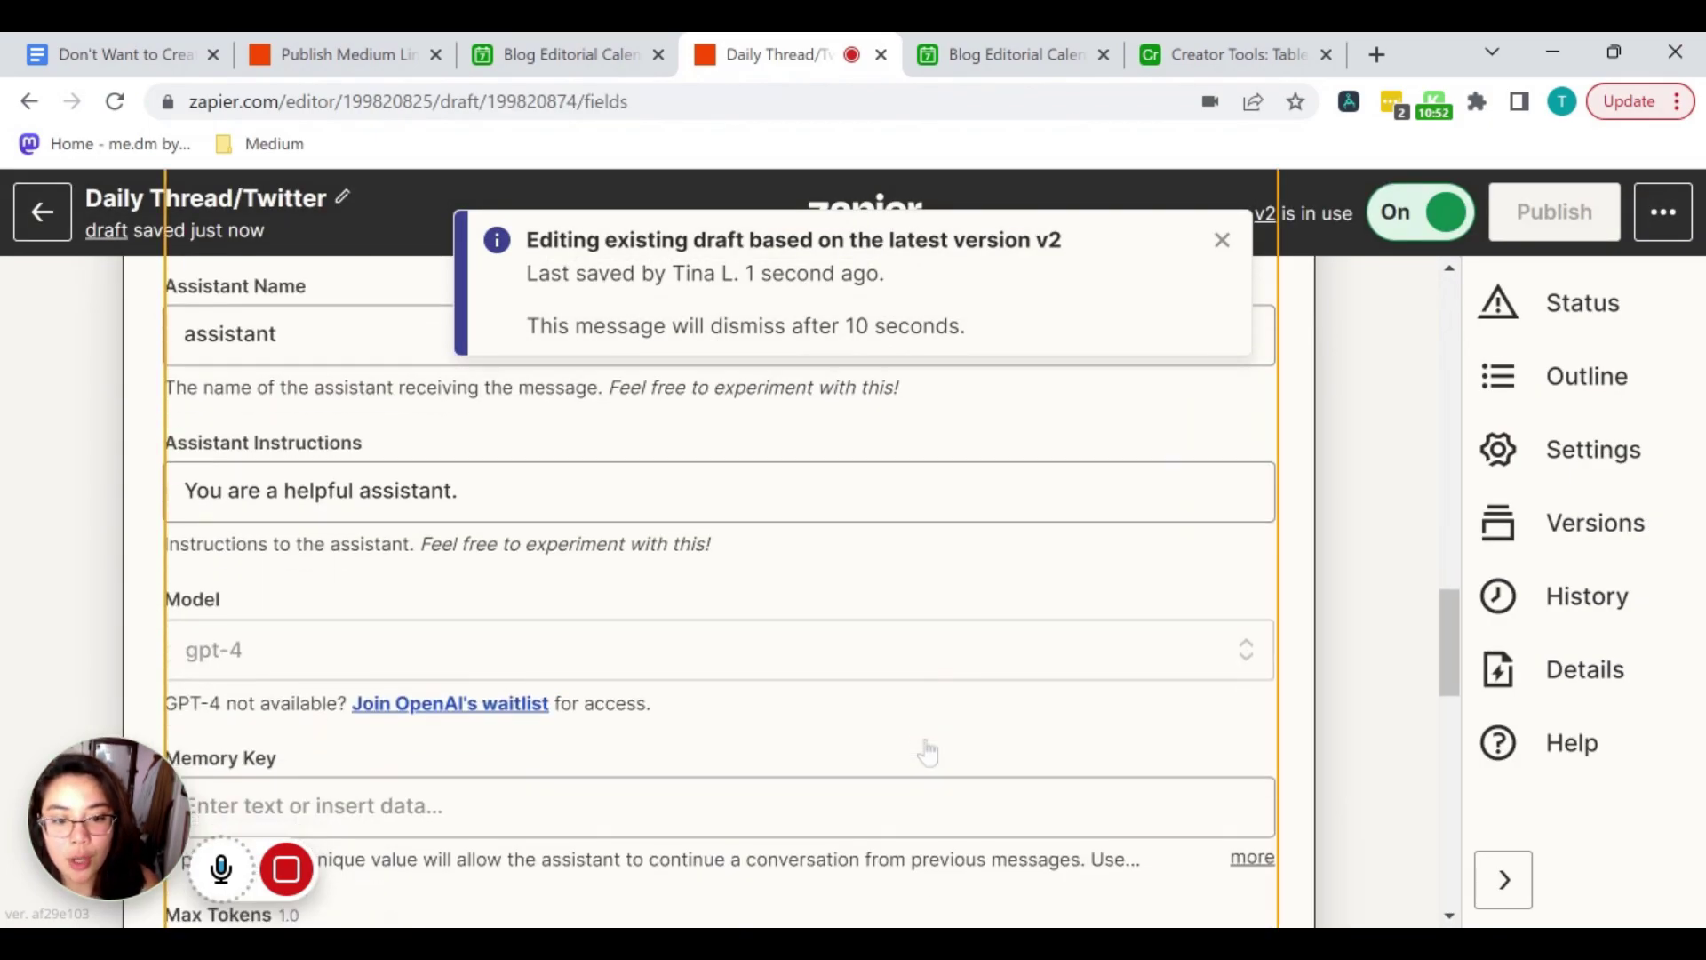
{"action": "scroll", "coordinate": [933, 484], "scroll_direction": "up", "scroll_amount": 1}
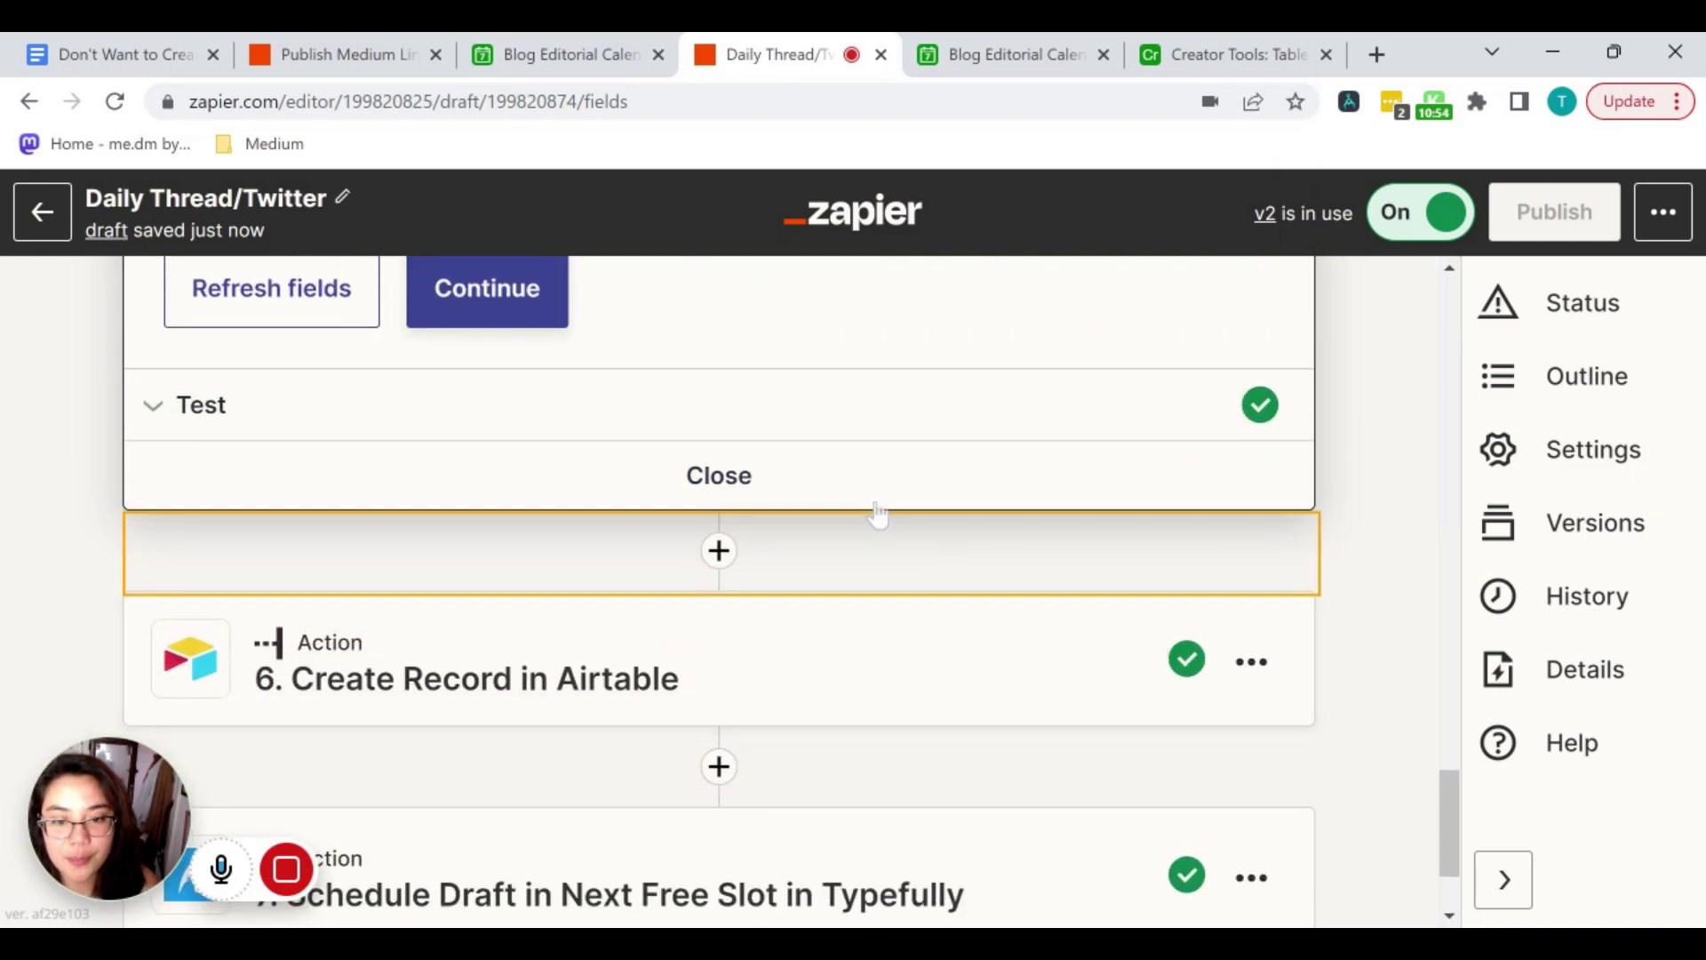
{"action": "left_click", "coordinate": [868, 411]}
{"action": "scroll", "coordinate": [963, 620], "scroll_direction": "down", "scroll_amount": 20}
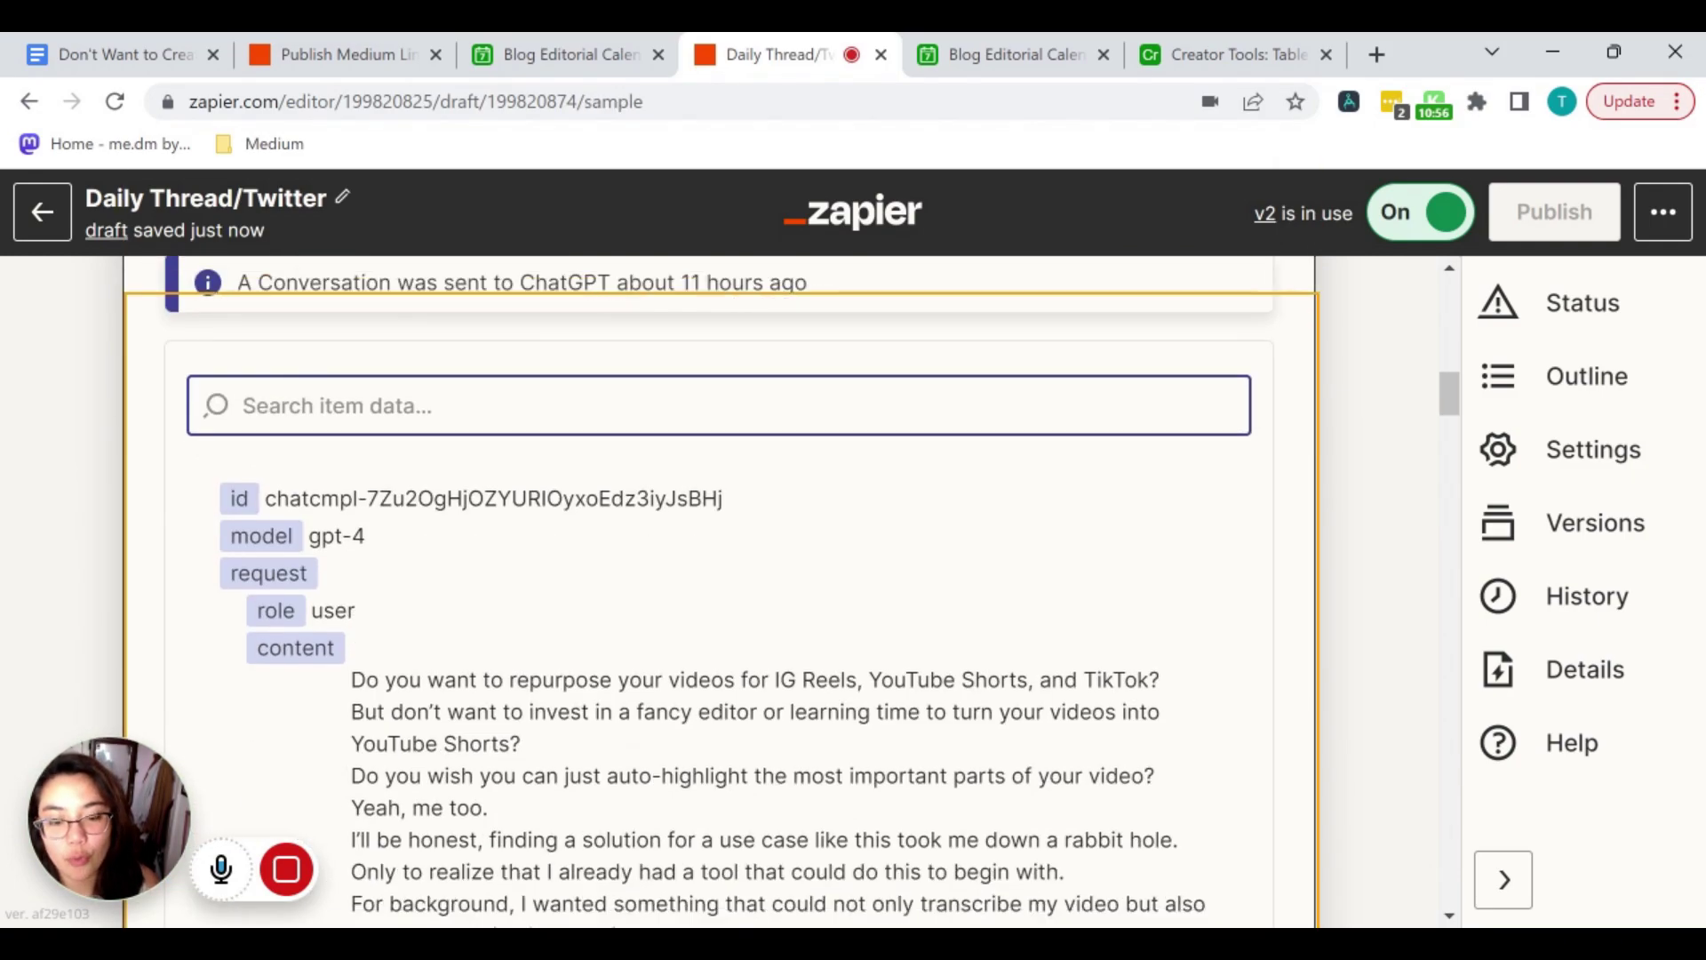
Read through the Twitter thread in the ChatGPT test response and the article text it was generated from.
{"action": "scroll", "coordinate": [962, 620], "scroll_direction": "down", "scroll_amount": 10}
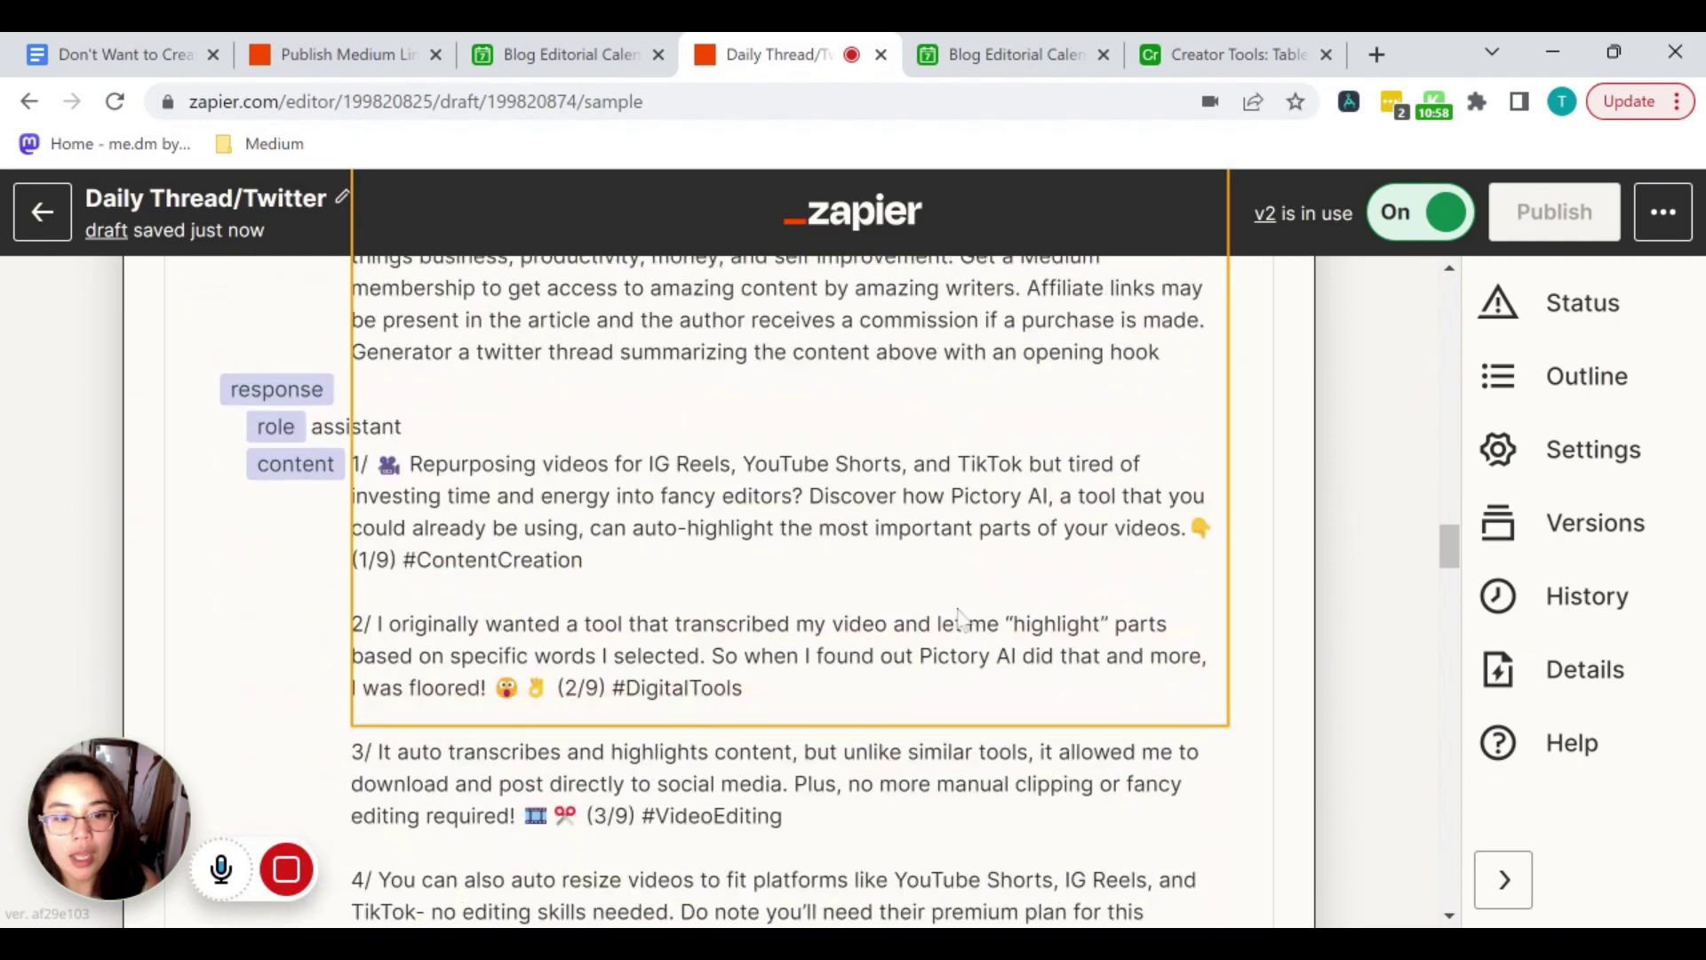
{"action": "scroll", "coordinate": [962, 620], "scroll_direction": "up", "scroll_amount": 1}
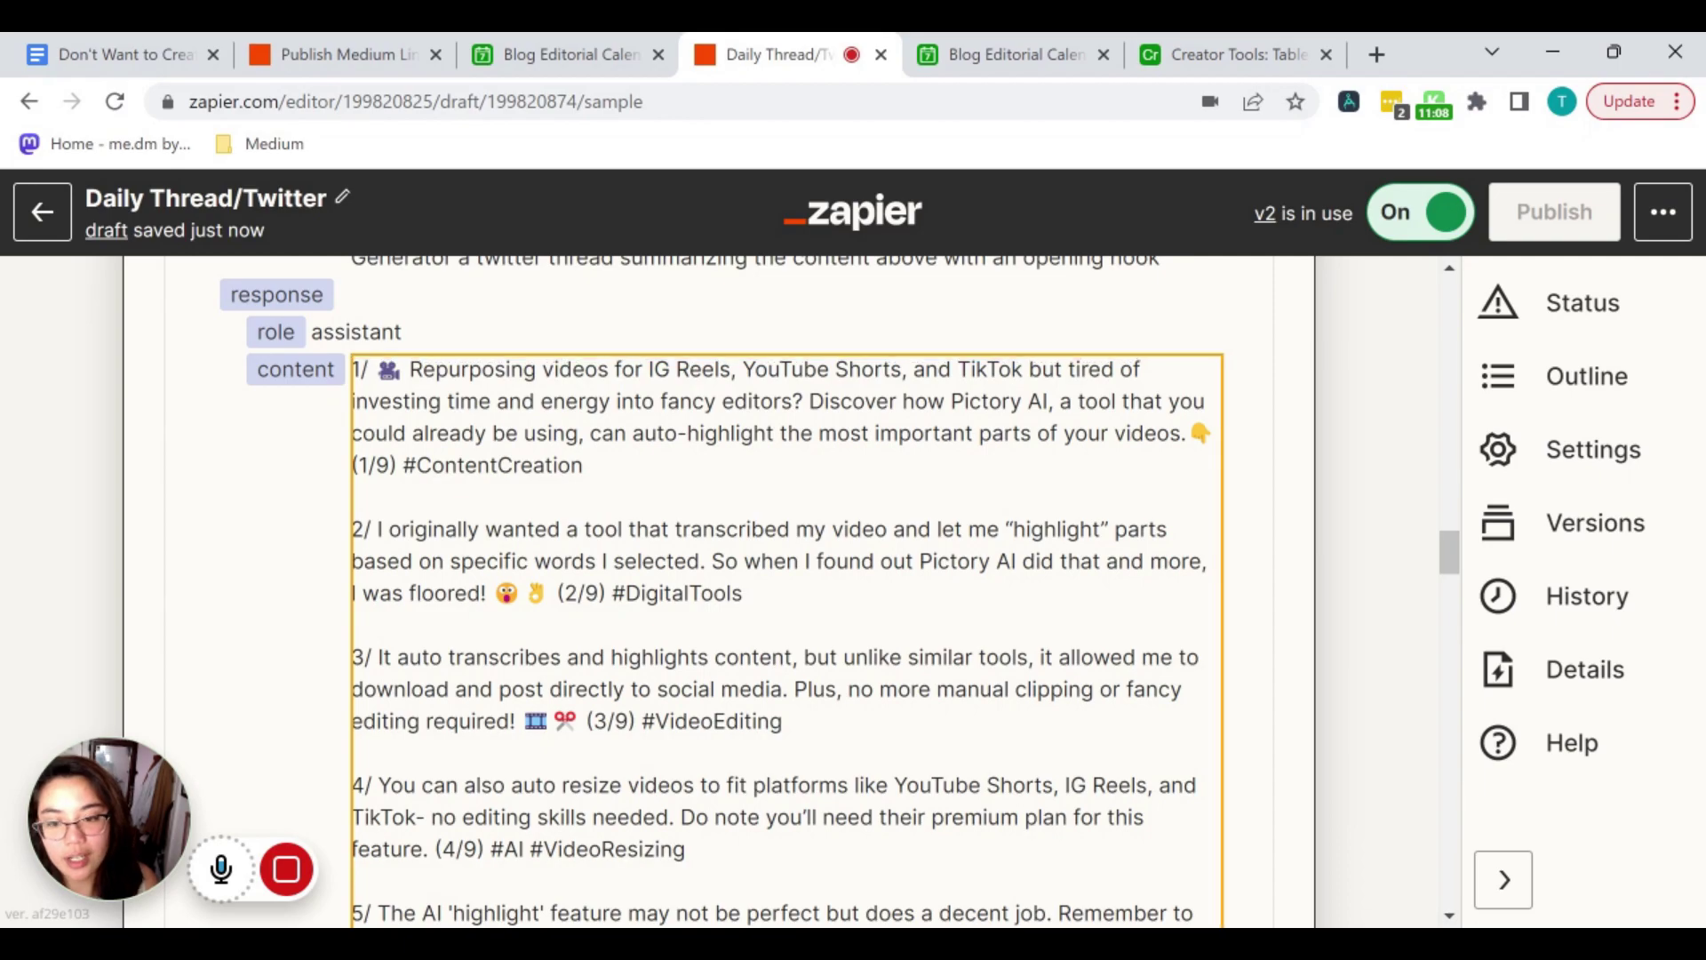
{"action": "scroll", "coordinate": [1276, 673], "scroll_direction": "down", "scroll_amount": 4}
{"action": "scroll", "coordinate": [1276, 673], "scroll_direction": "down", "scroll_amount": 15}
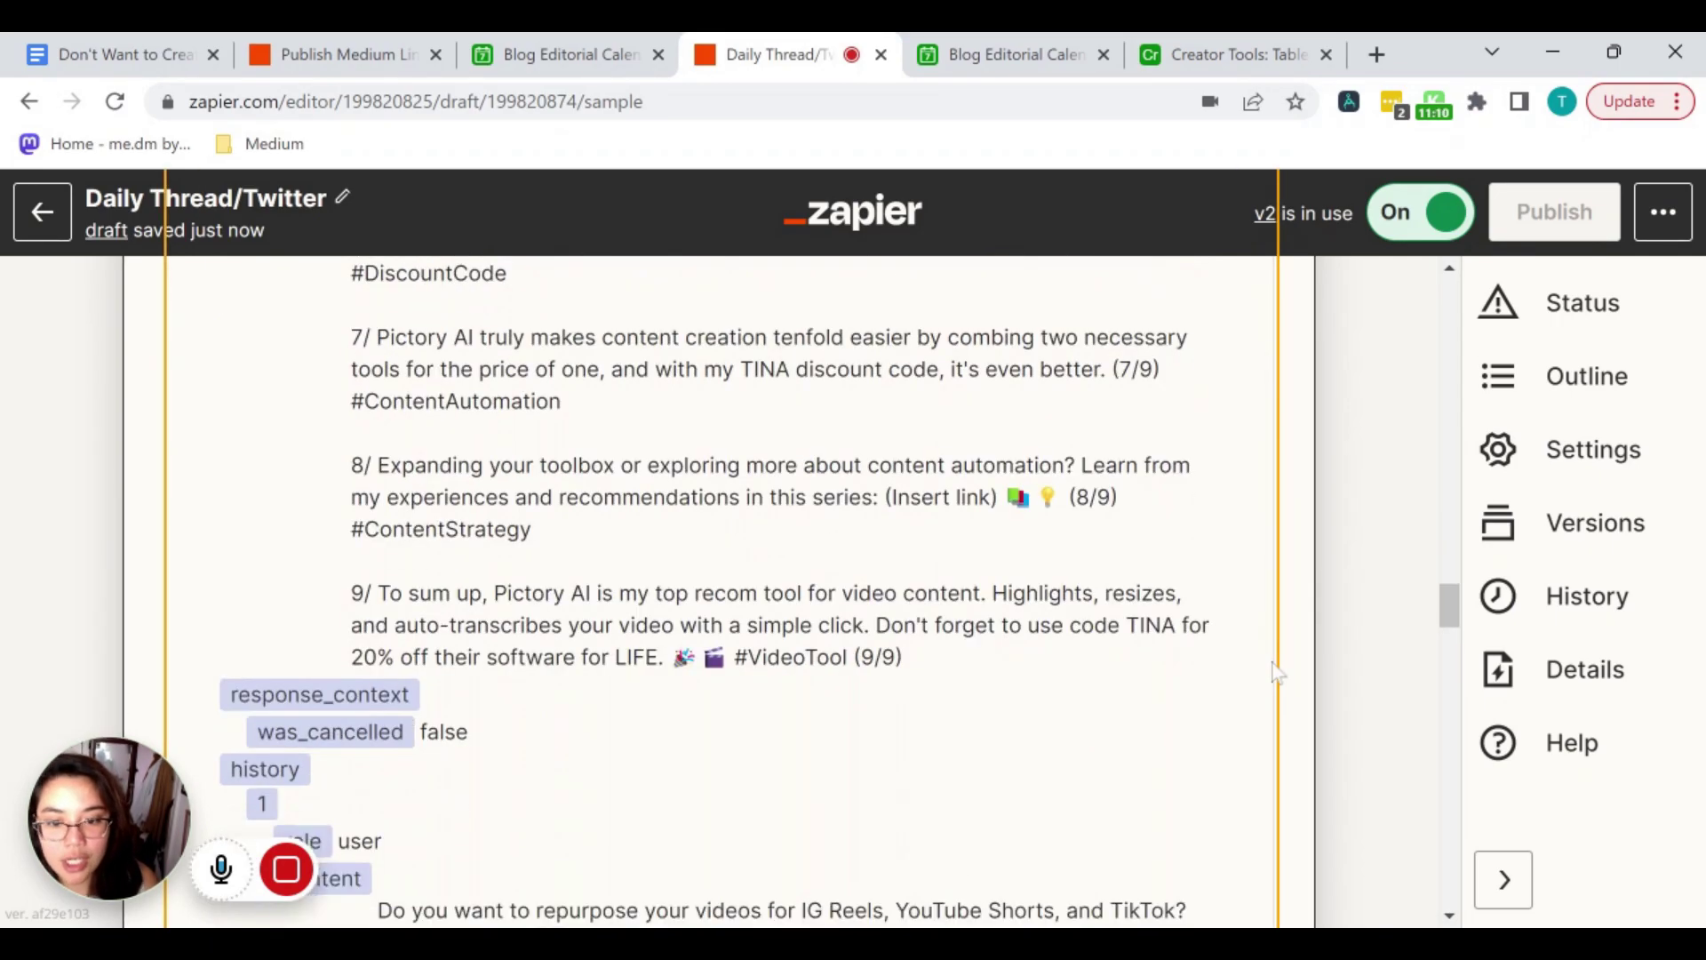
{"action": "scroll", "coordinate": [866, 586], "scroll_direction": "down", "scroll_amount": 14}
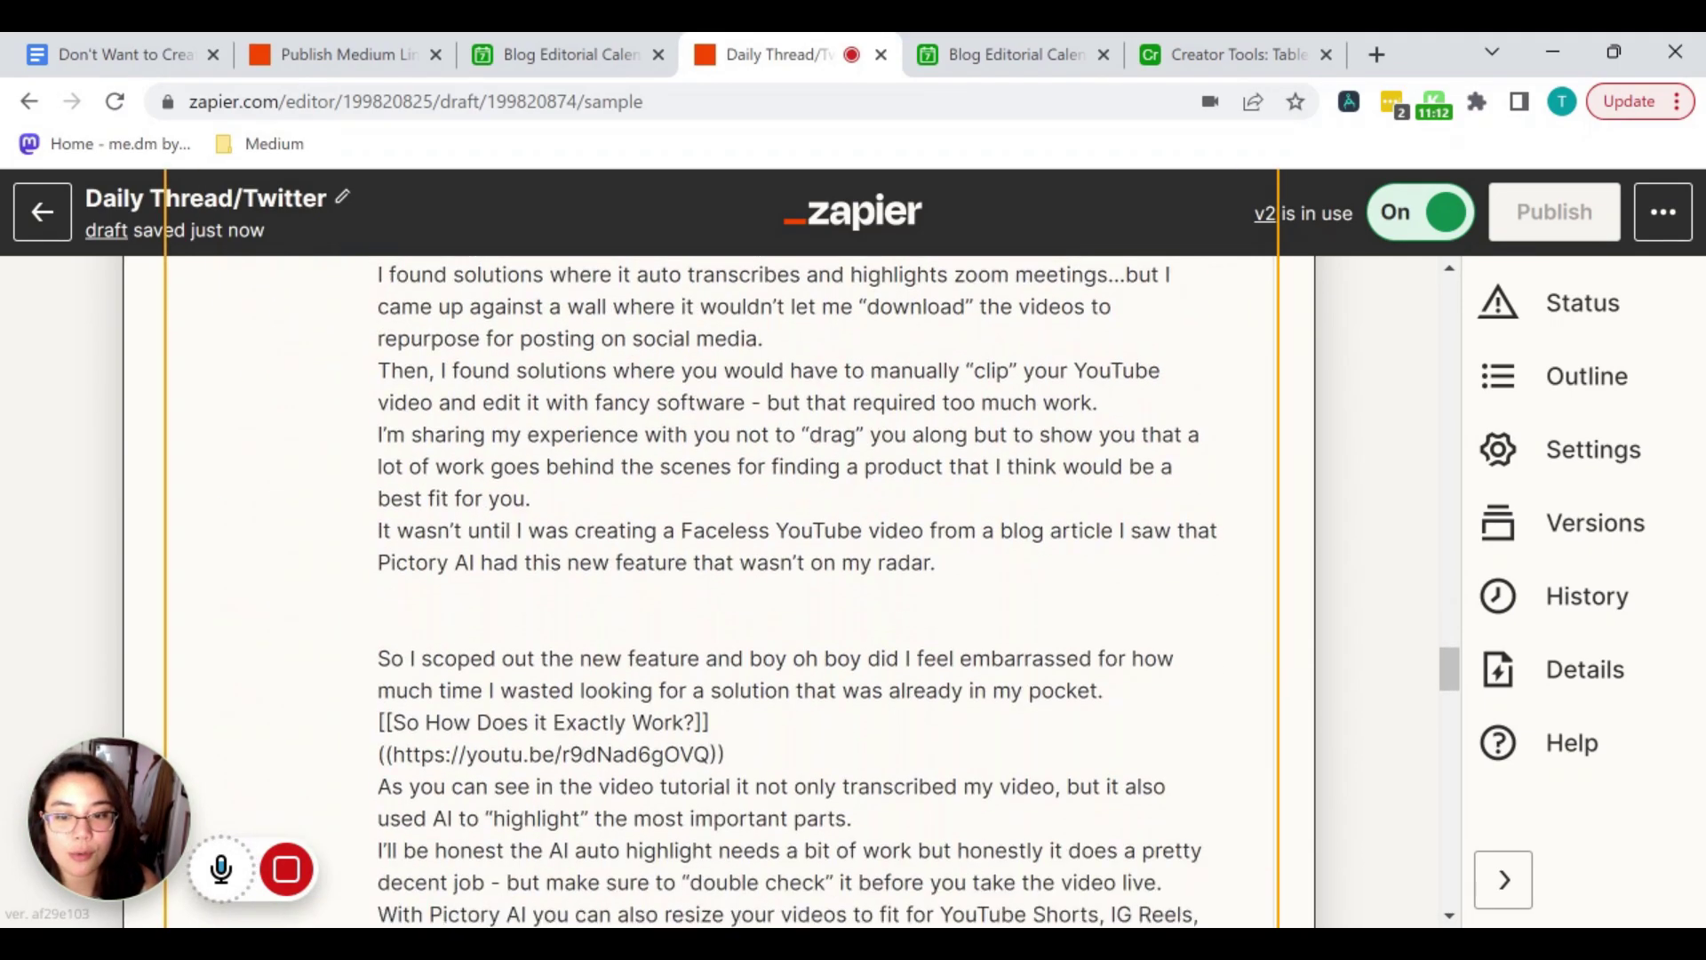
{"action": "scroll", "coordinate": [866, 586], "scroll_direction": "down", "scroll_amount": 3}
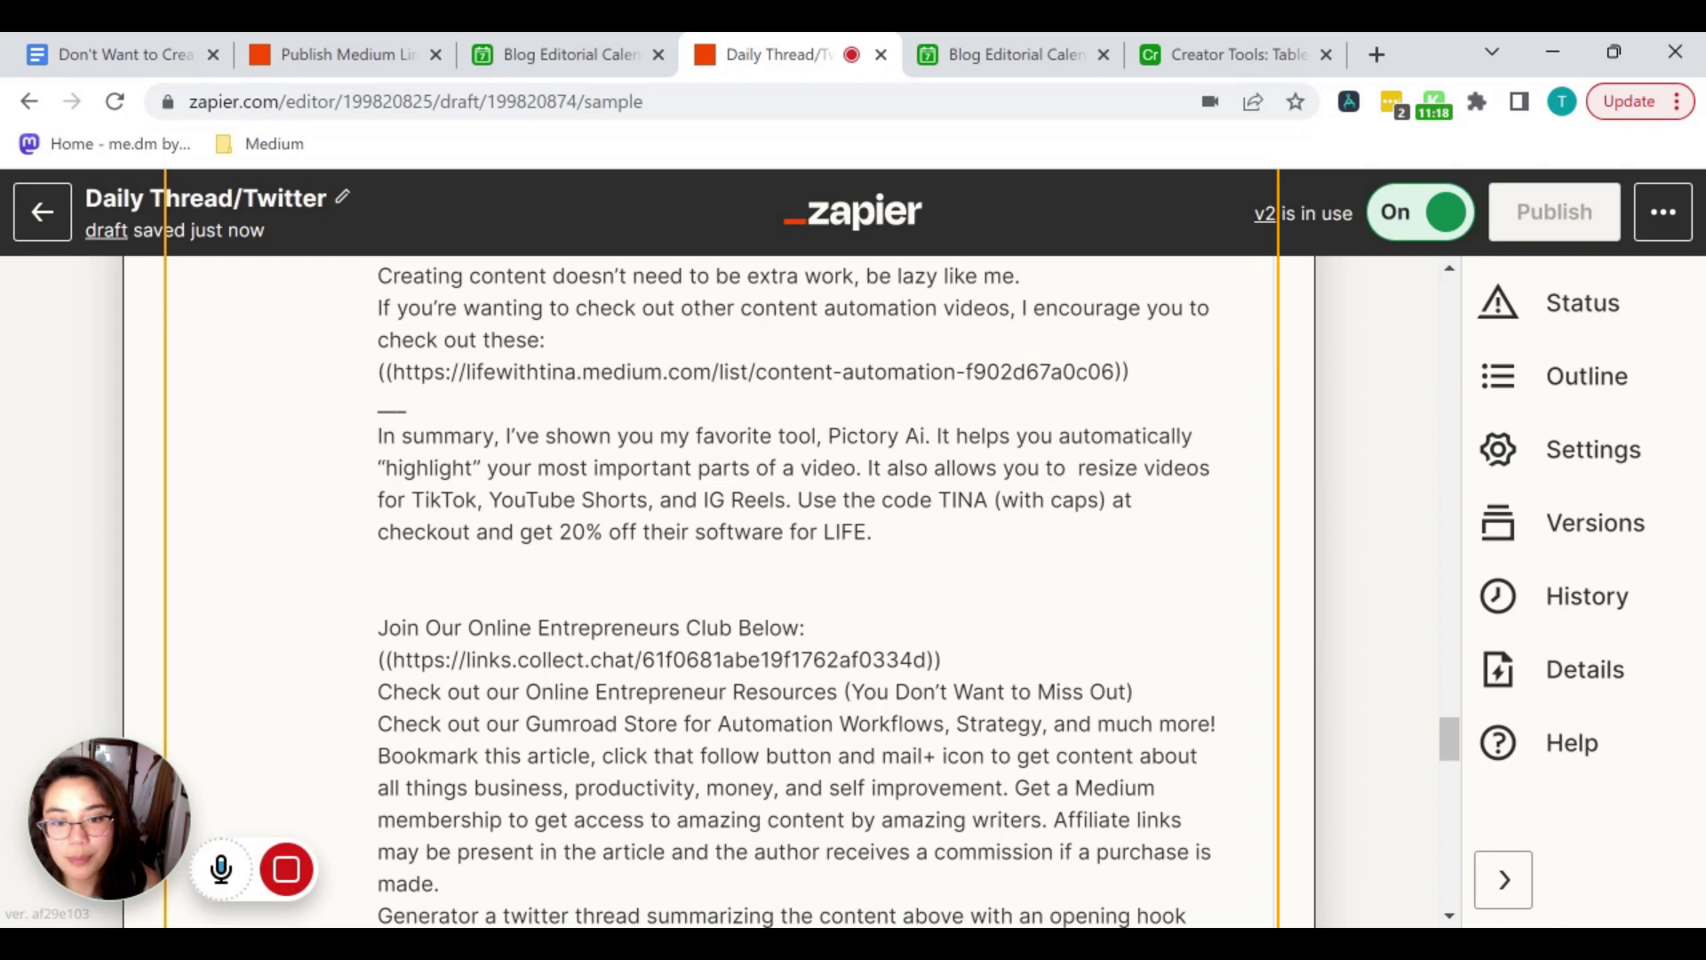
{"action": "scroll", "coordinate": [954, 706], "scroll_direction": "down", "scroll_amount": 20}
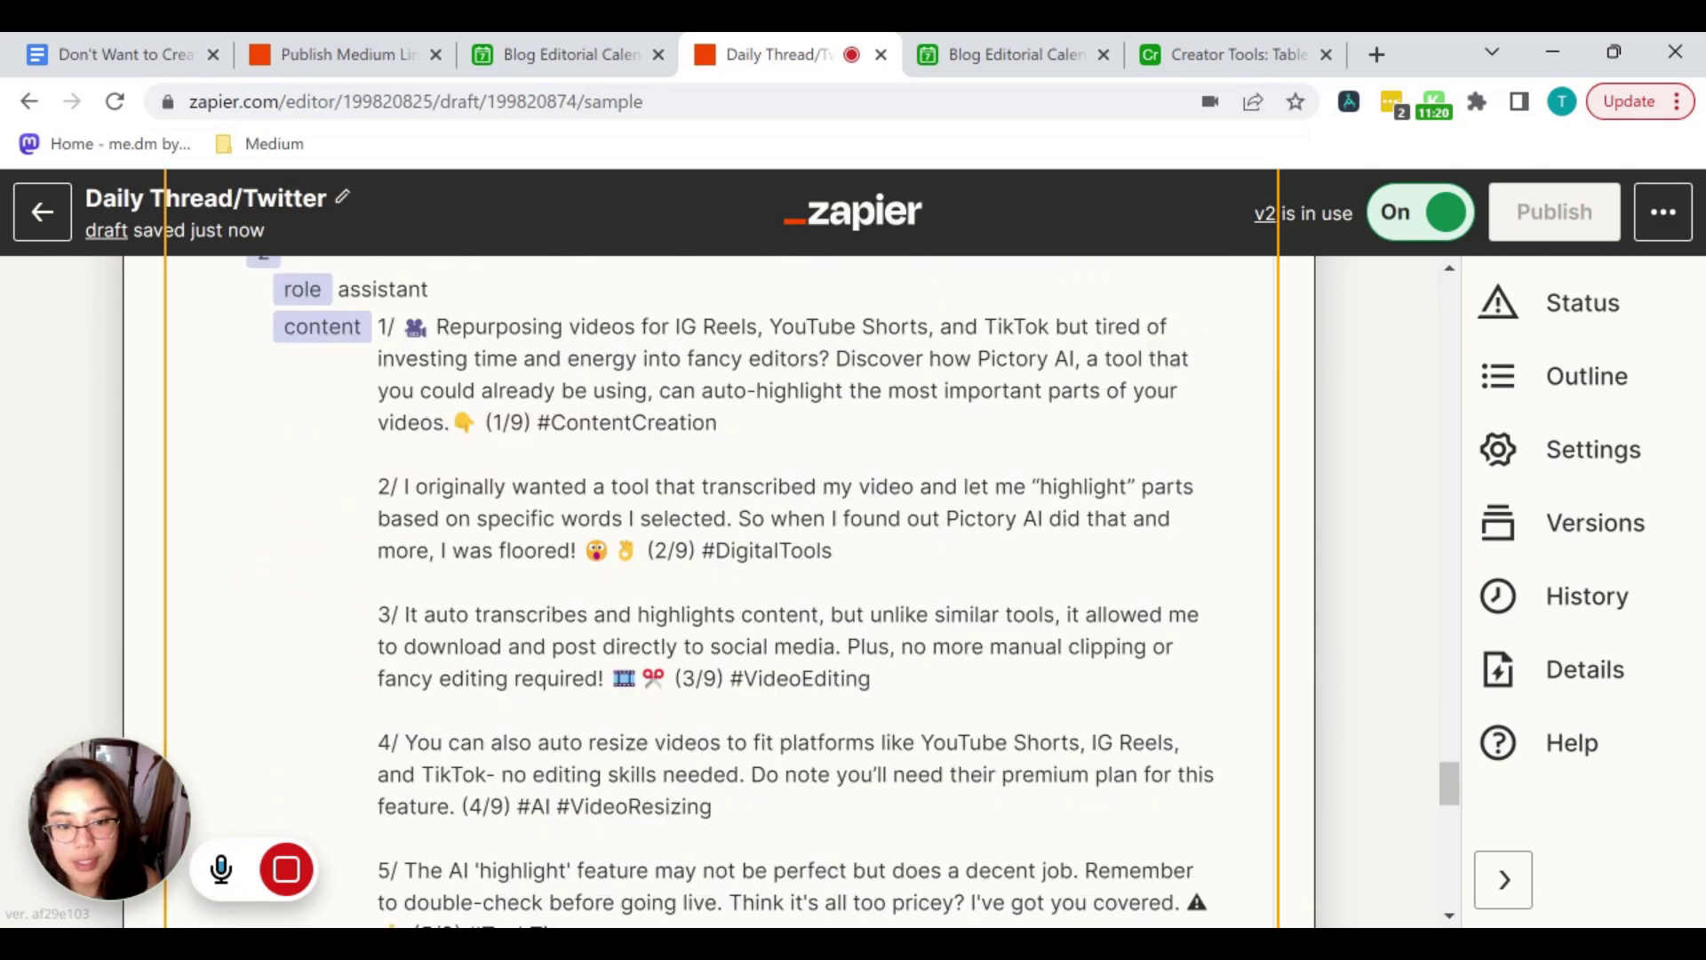
Open the Create Record in Airtable step and examine its Content, Notes, Article Record ID and Article Record Name mappings.
{"action": "left_click", "coordinate": [953, 707]}
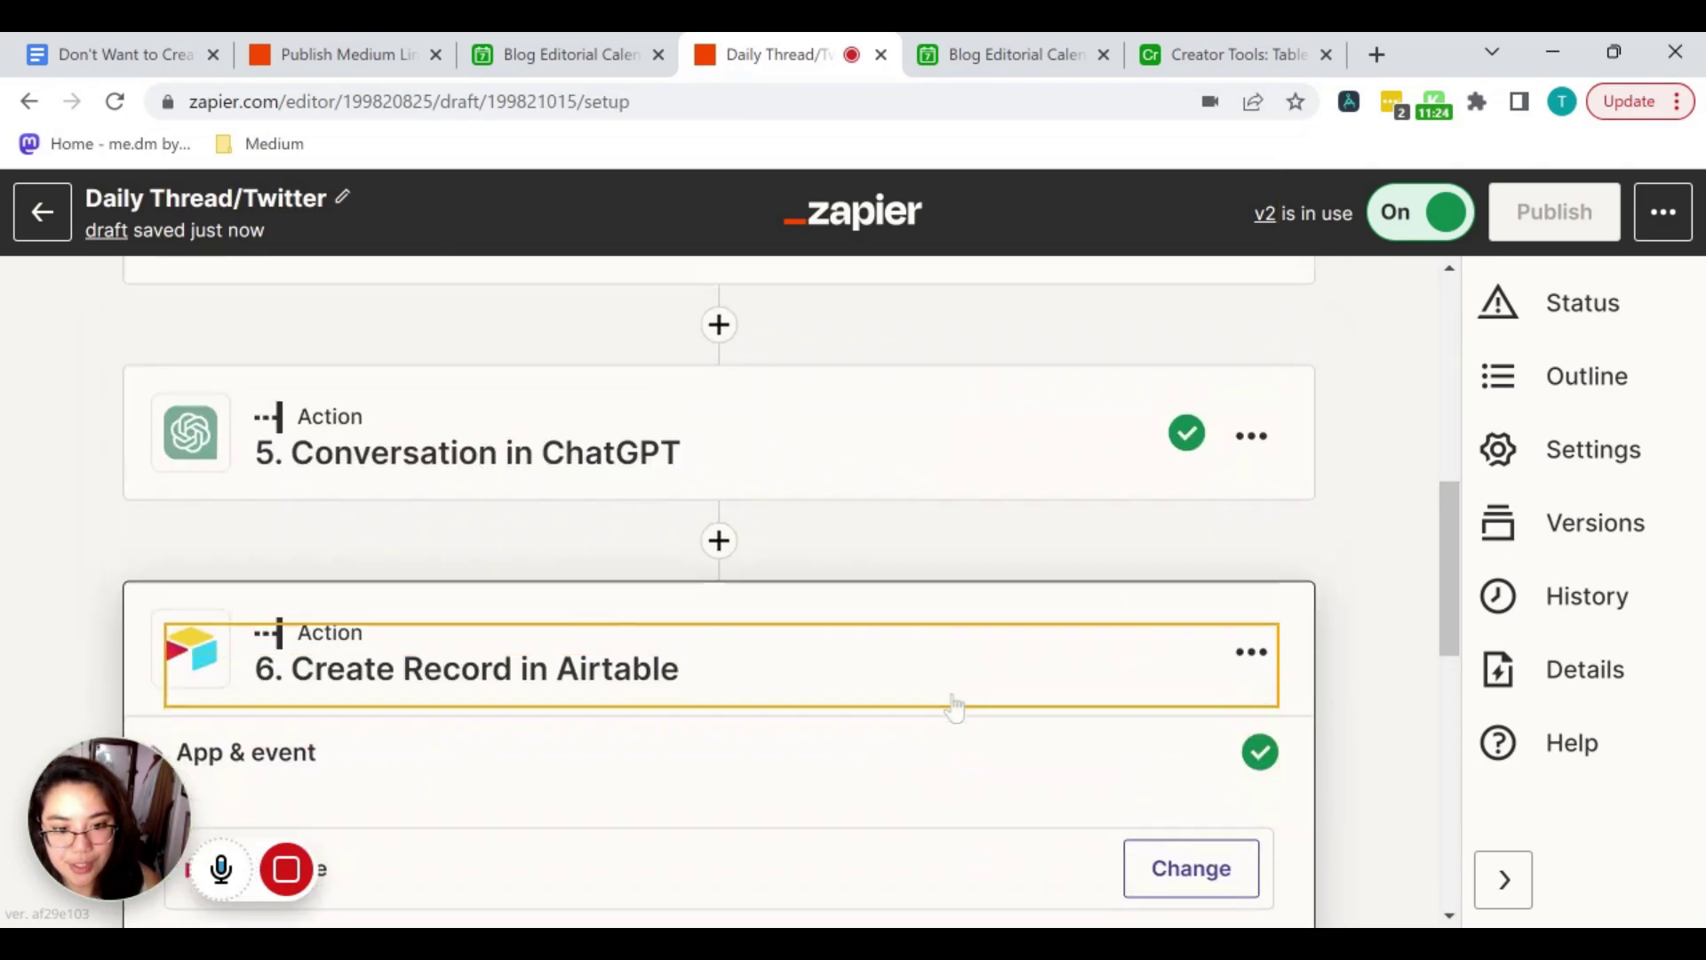
{"action": "scroll", "coordinate": [954, 706], "scroll_direction": "down", "scroll_amount": 2}
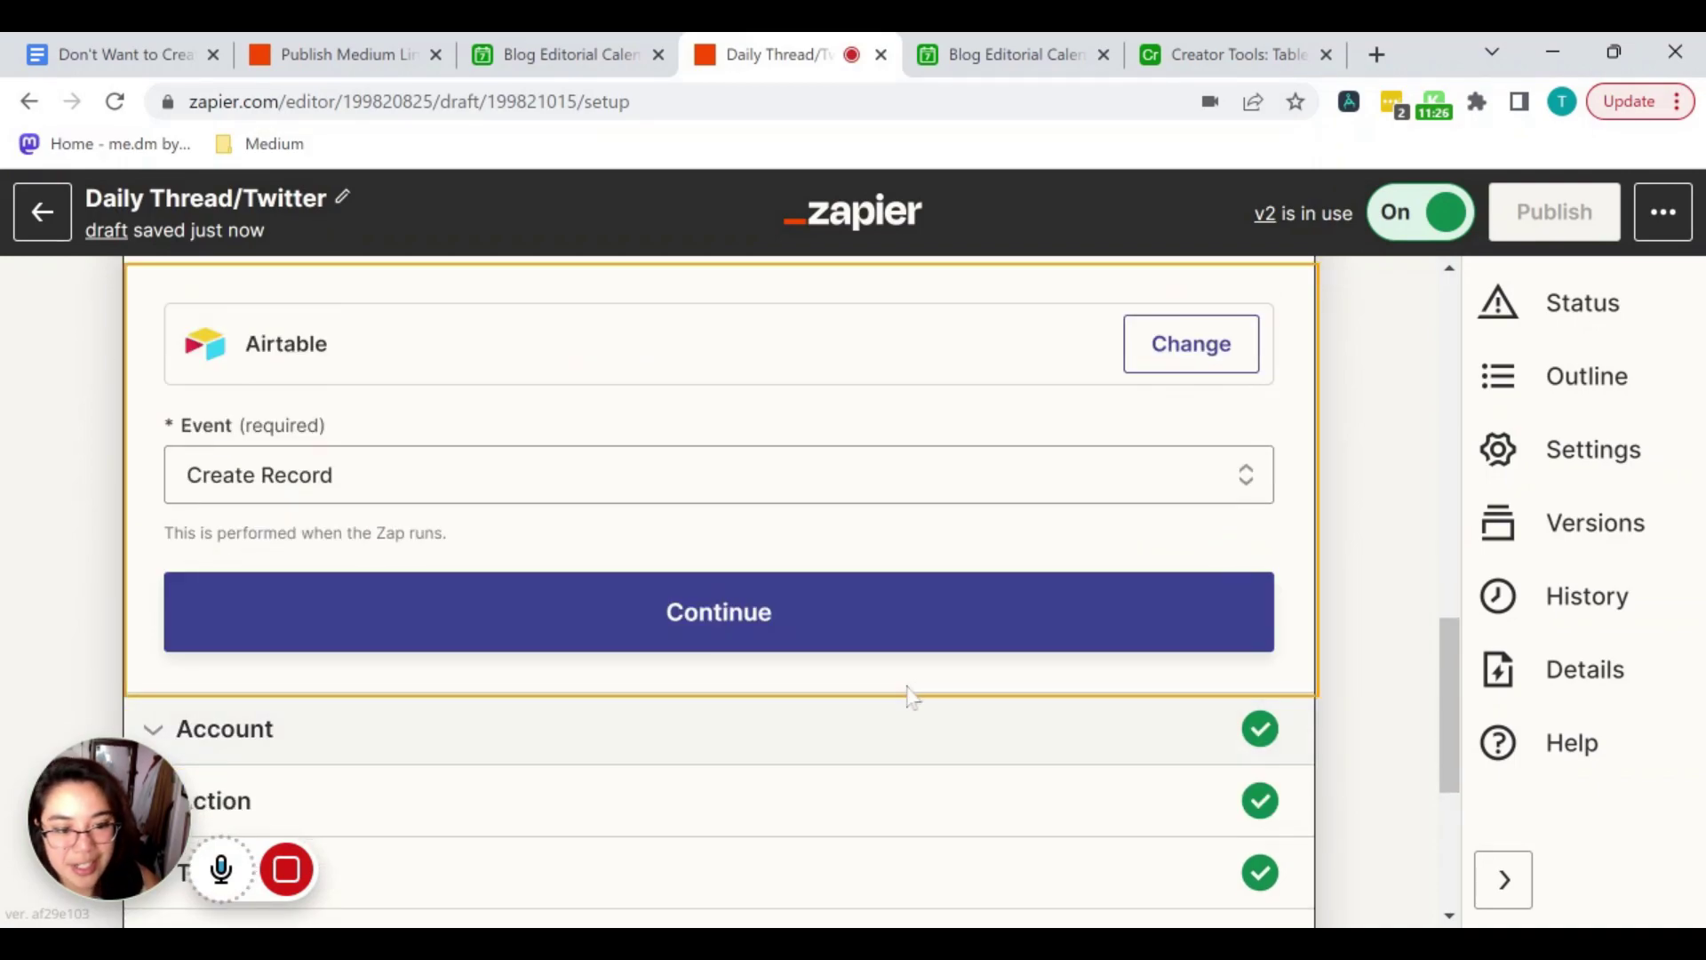
{"action": "left_click", "coordinate": [858, 782]}
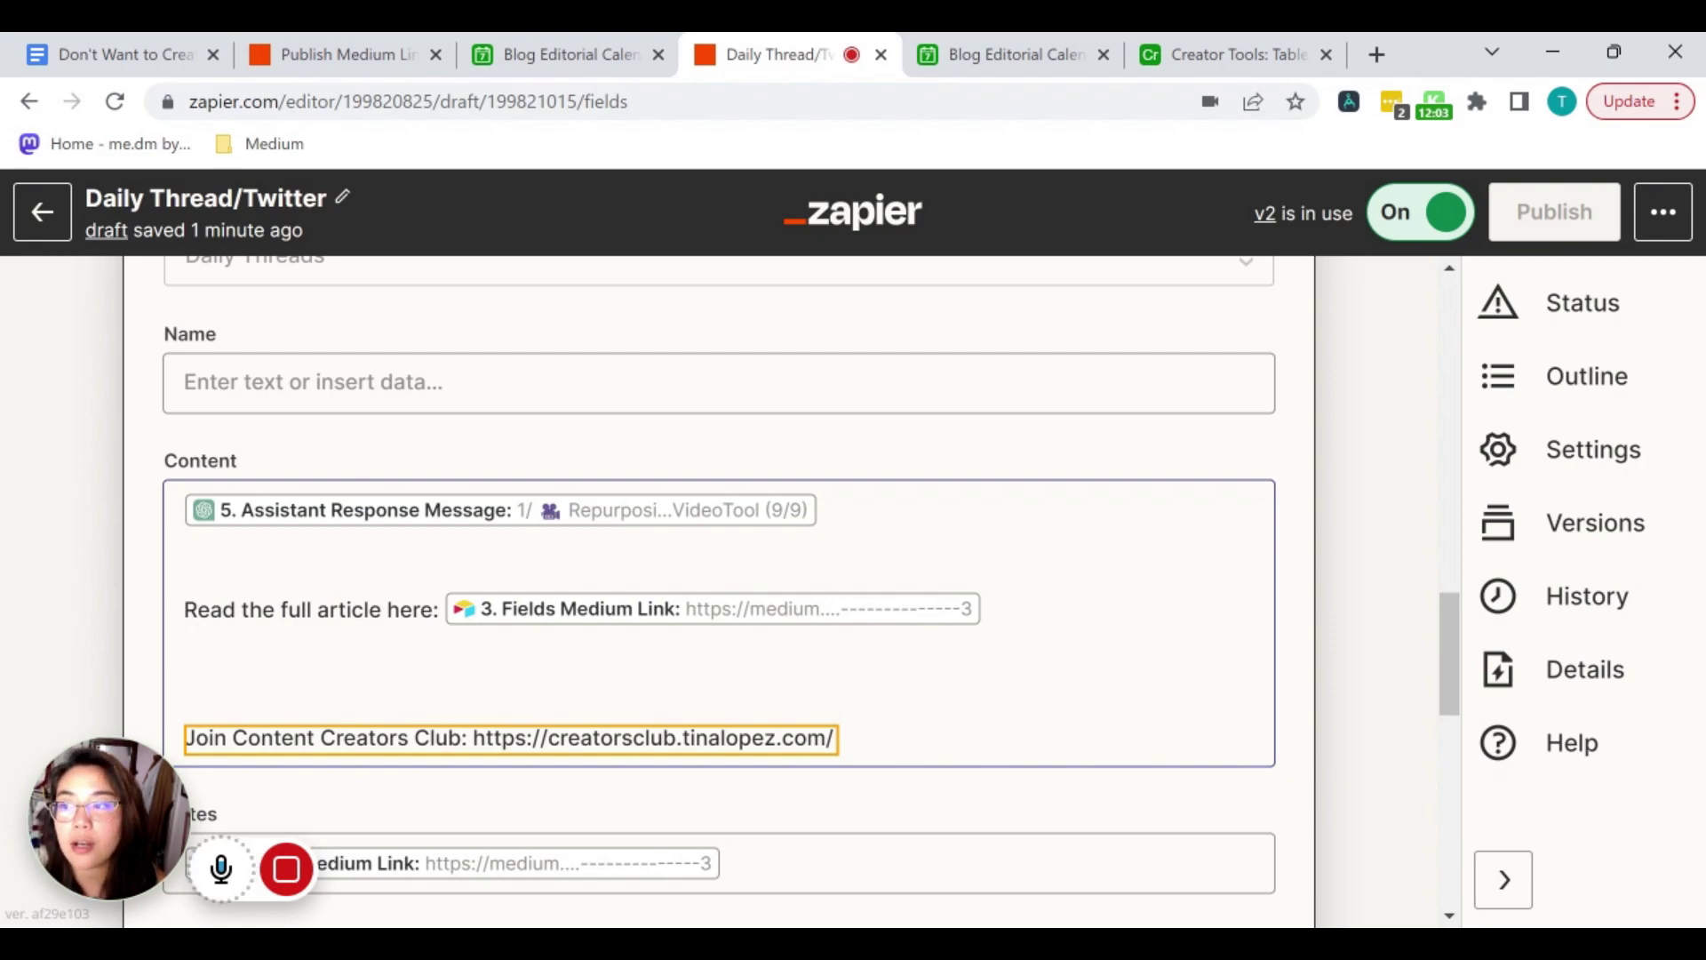
{"action": "scroll", "coordinate": [716, 411], "scroll_direction": "down", "scroll_amount": 8}
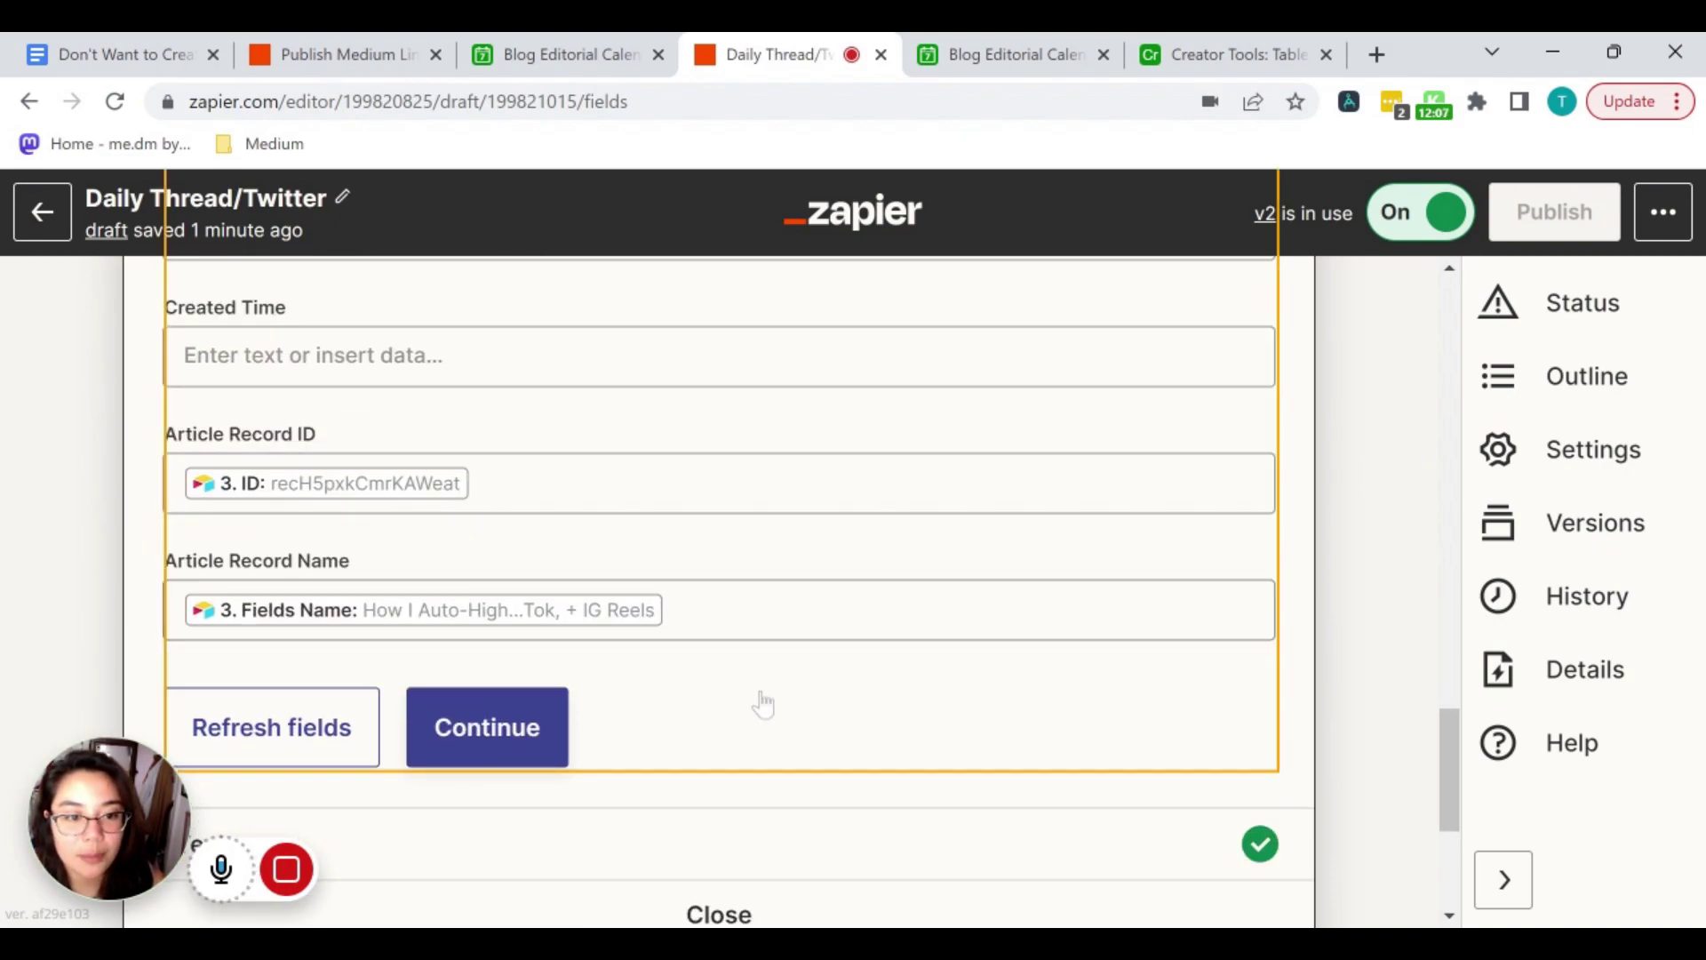
{"action": "scroll", "coordinate": [762, 701], "scroll_direction": "down", "scroll_amount": 5}
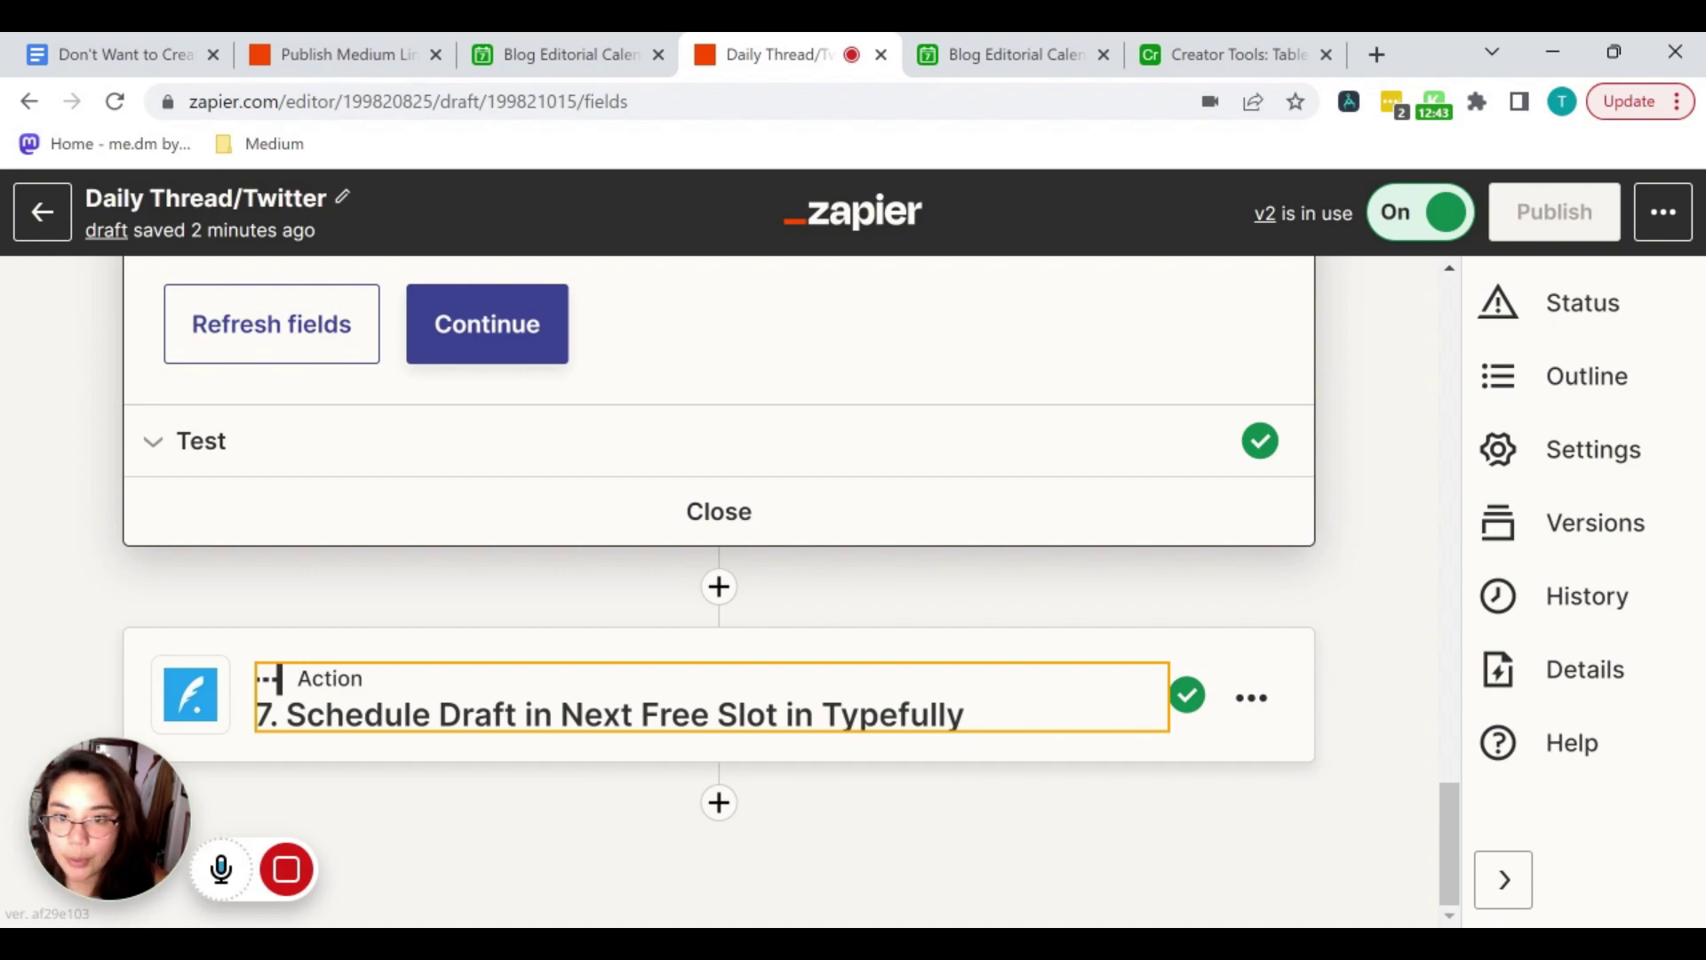
Expand the record in Airtable's Daily Threads table and compare its Content with the zap's Create Record field mapping.
{"action": "left_click", "coordinate": [959, 55]}
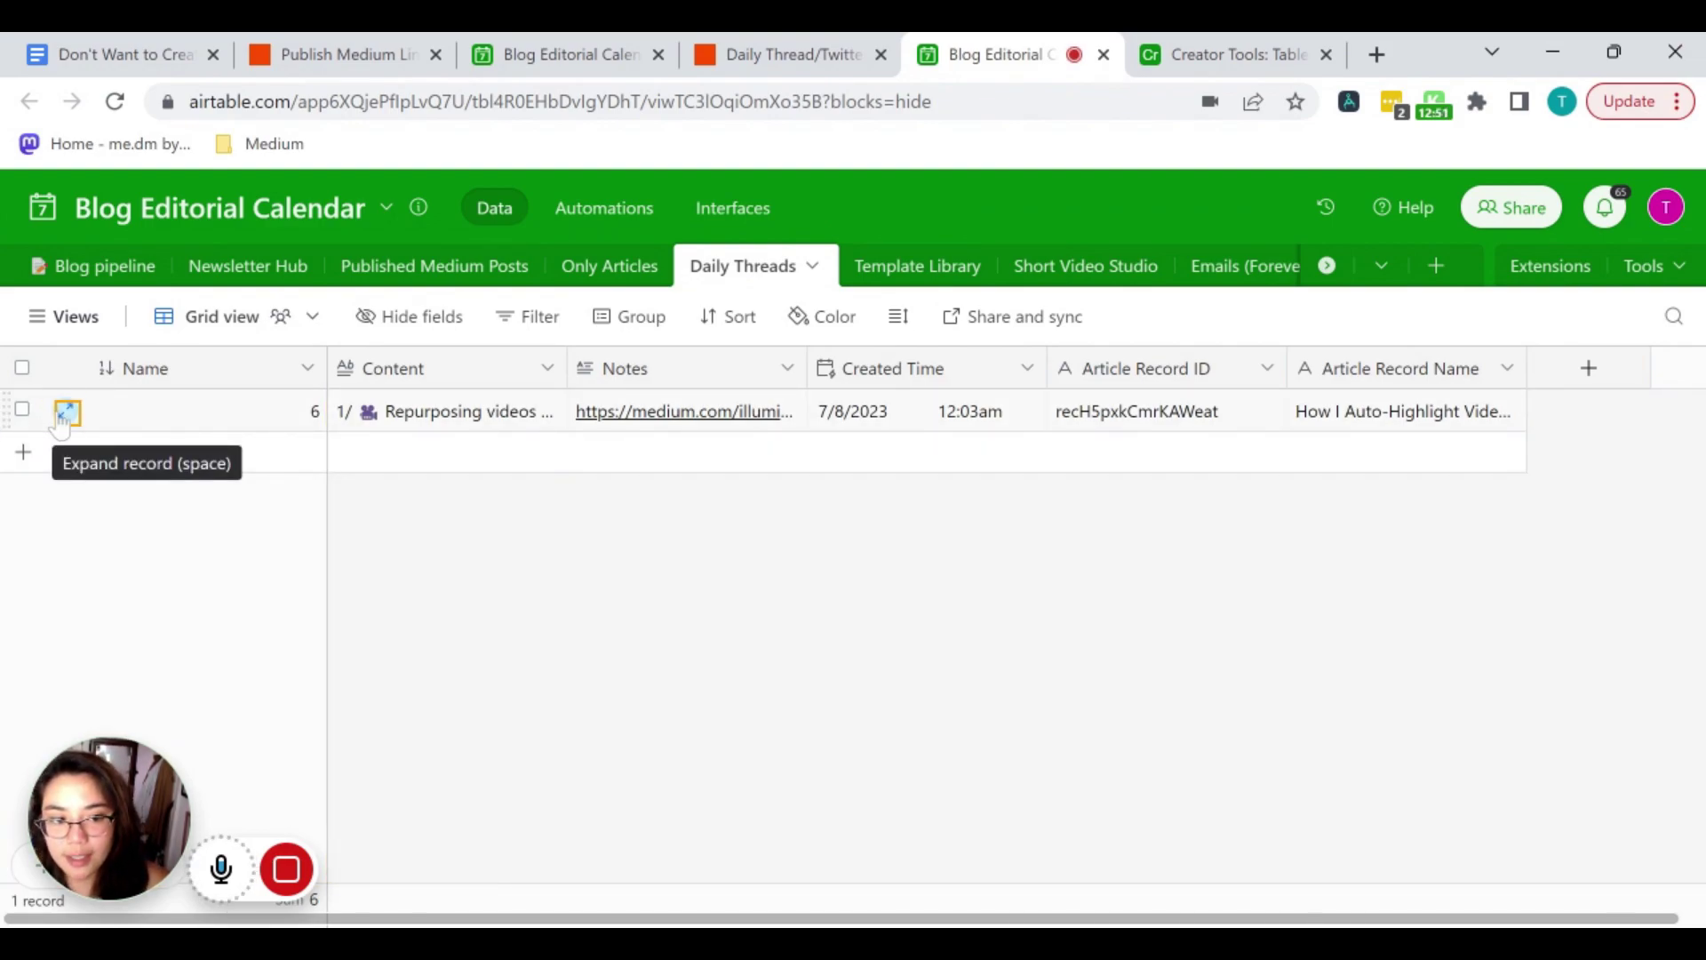
{"action": "left_click", "coordinate": [66, 412]}
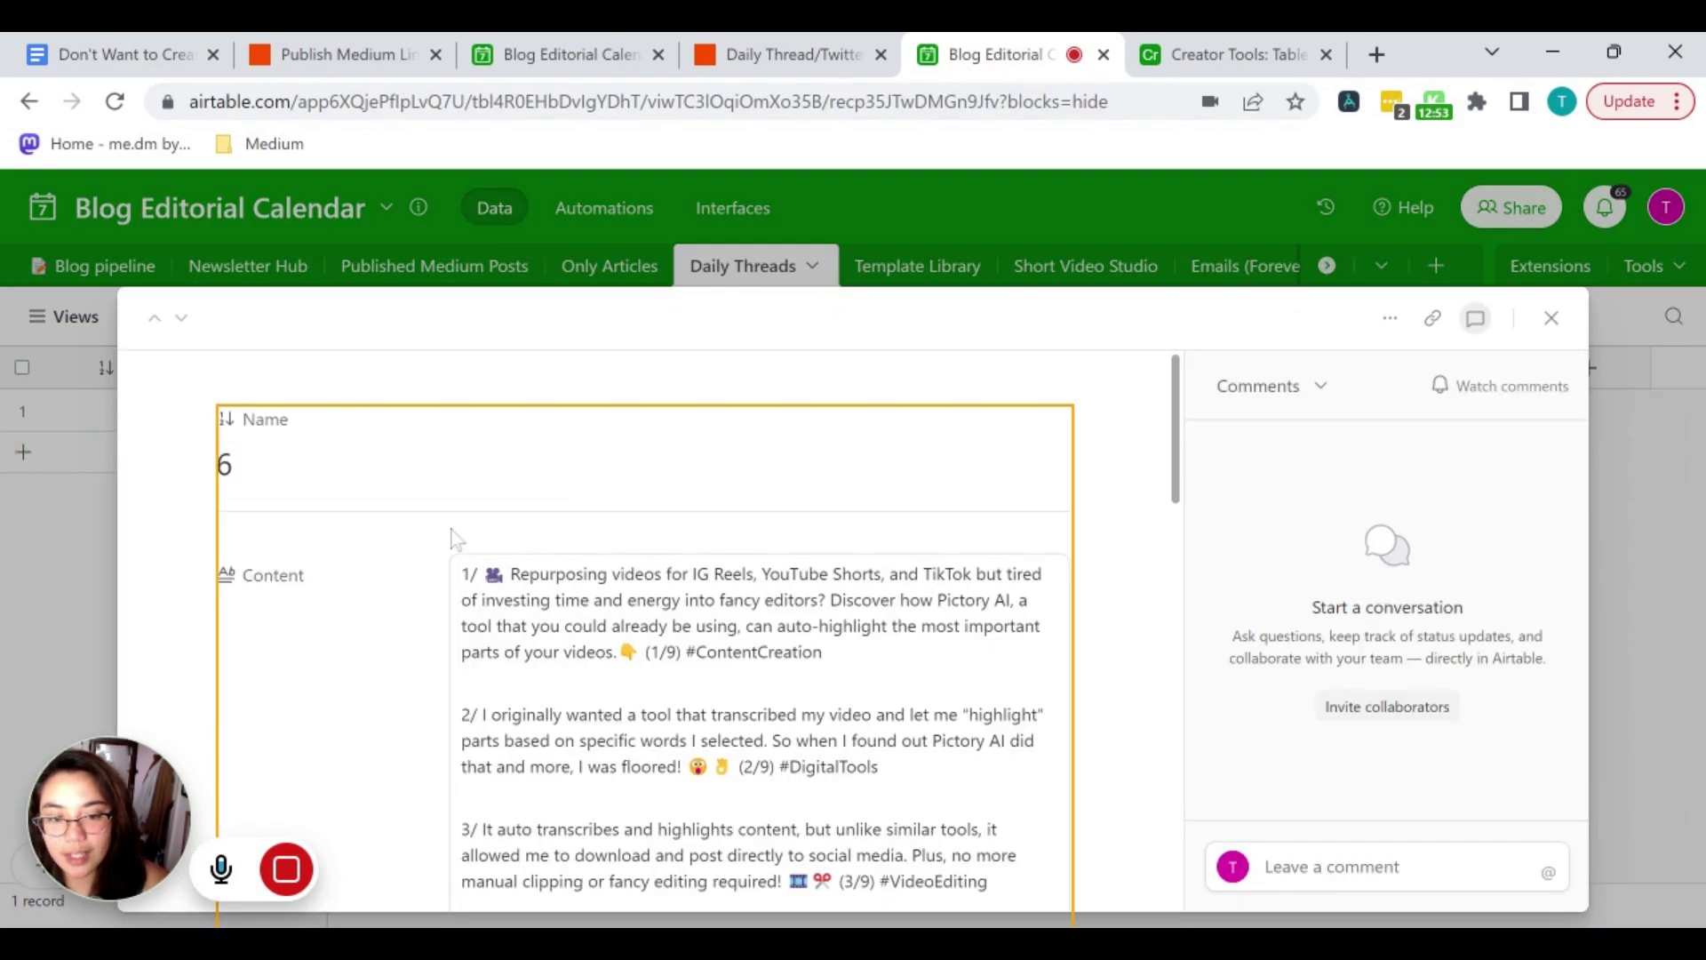
{"action": "left_click", "coordinate": [764, 55]}
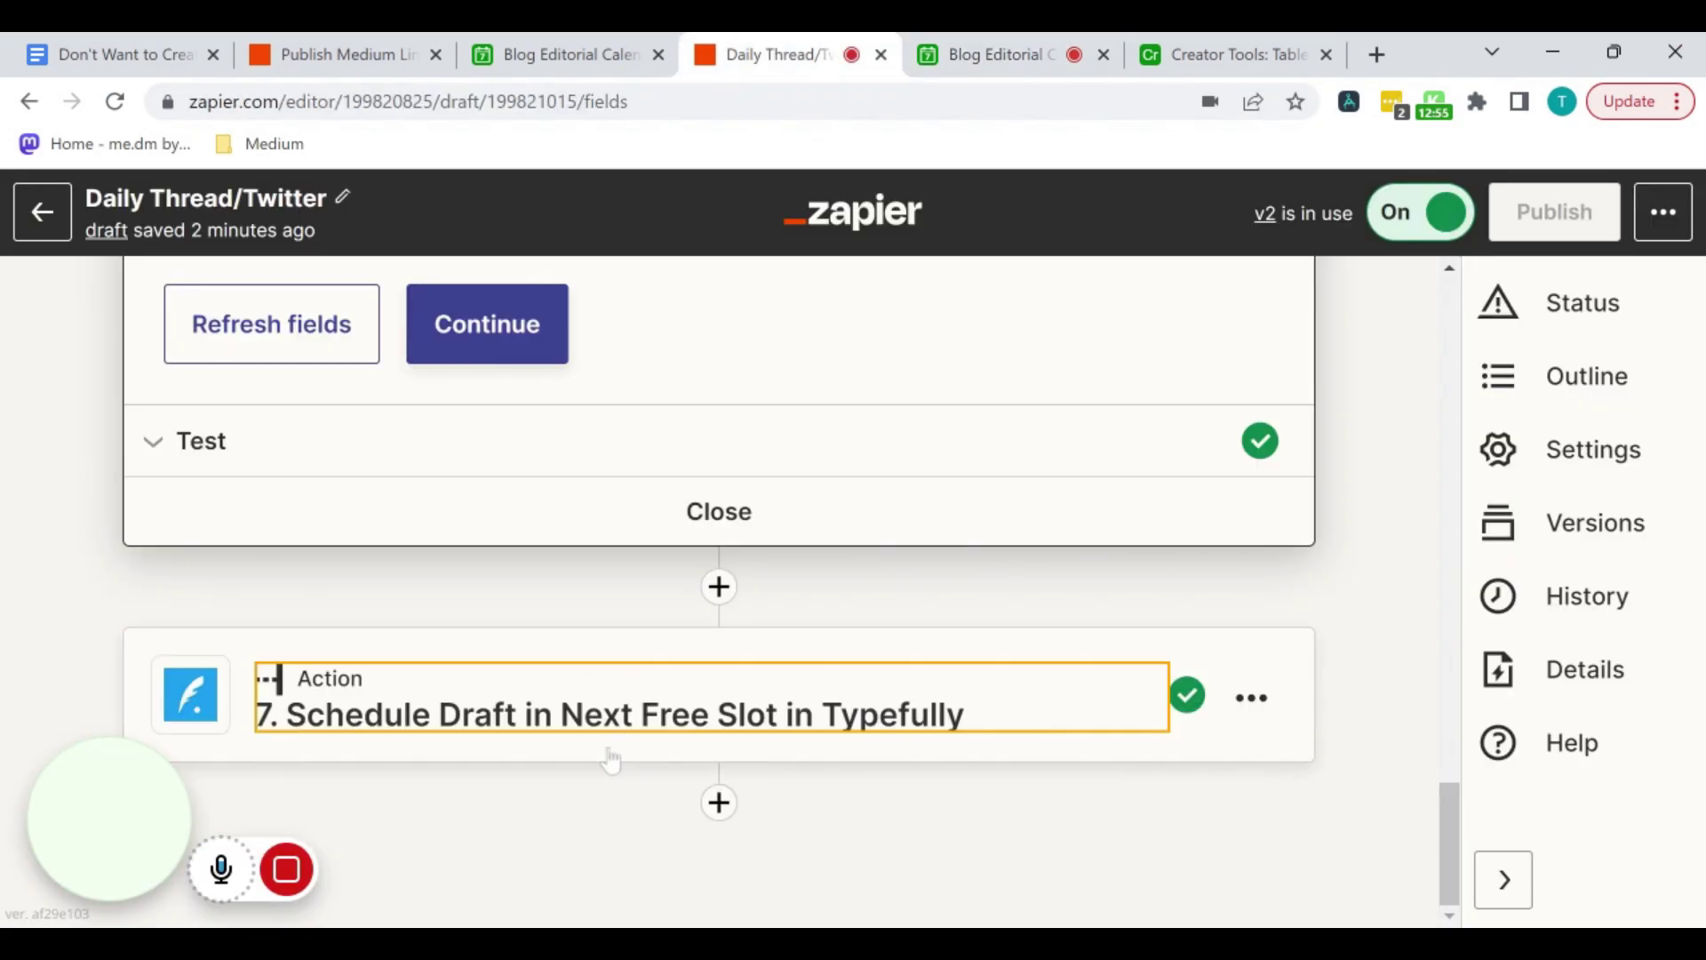
{"action": "scroll", "coordinate": [622, 820], "scroll_direction": "up", "scroll_amount": 1}
{"action": "scroll", "coordinate": [620, 818], "scroll_direction": "up", "scroll_amount": 15}
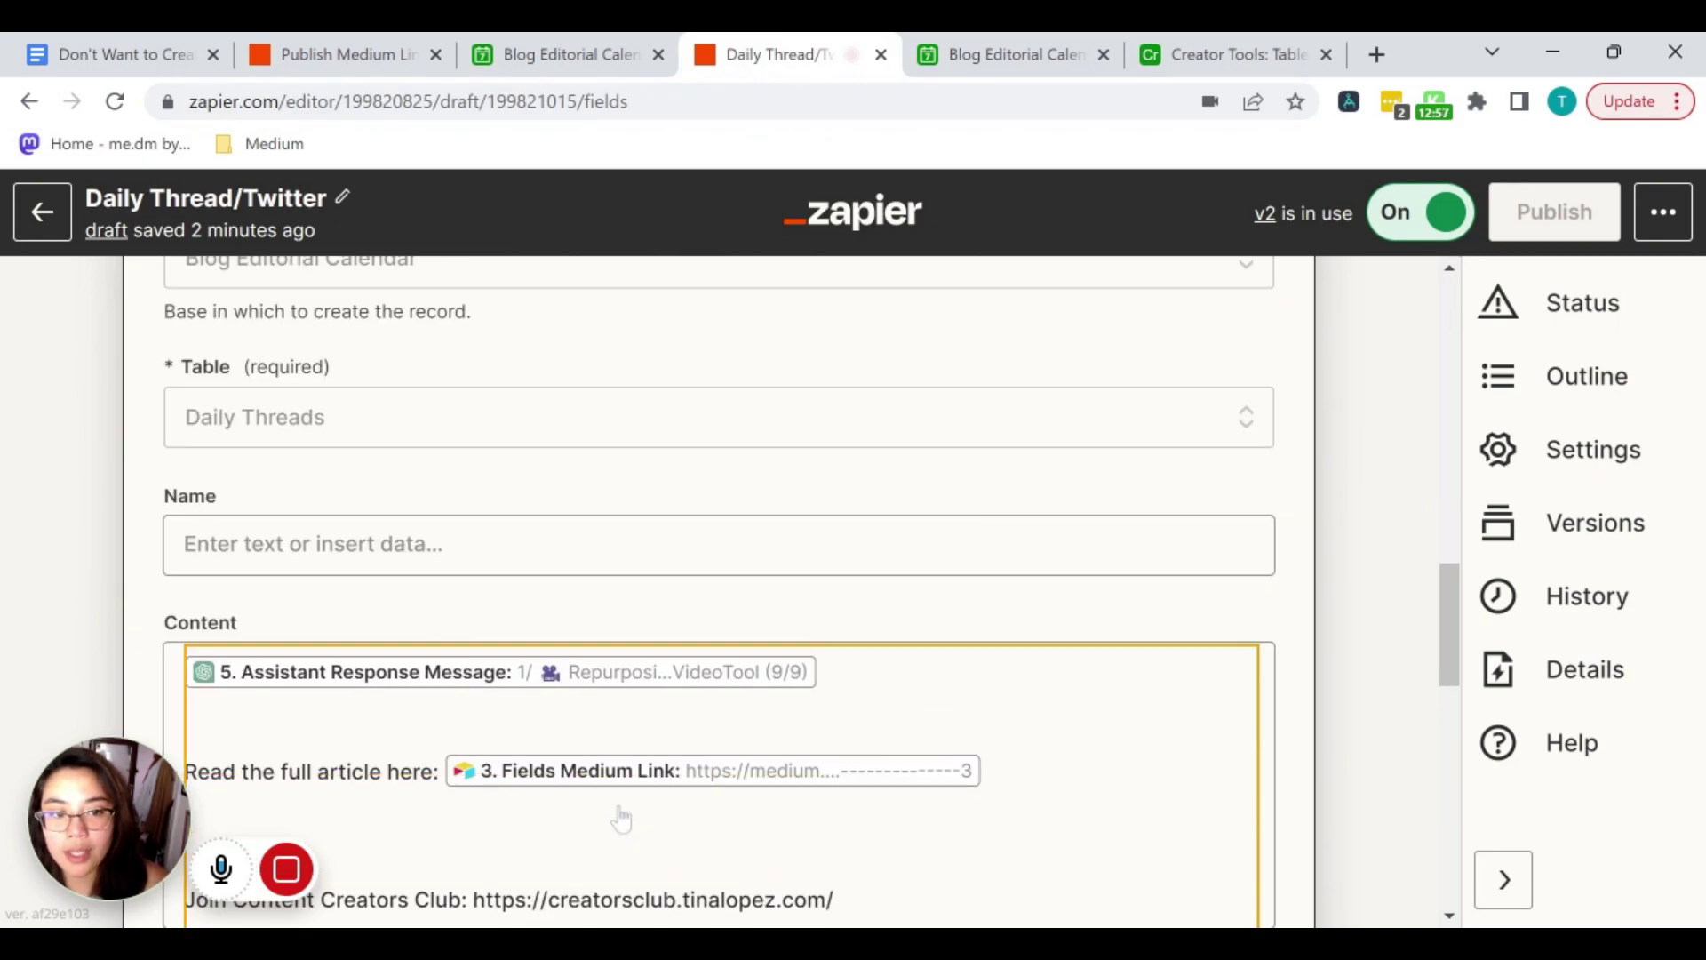
{"action": "scroll", "coordinate": [625, 430], "scroll_direction": "up", "scroll_amount": 1}
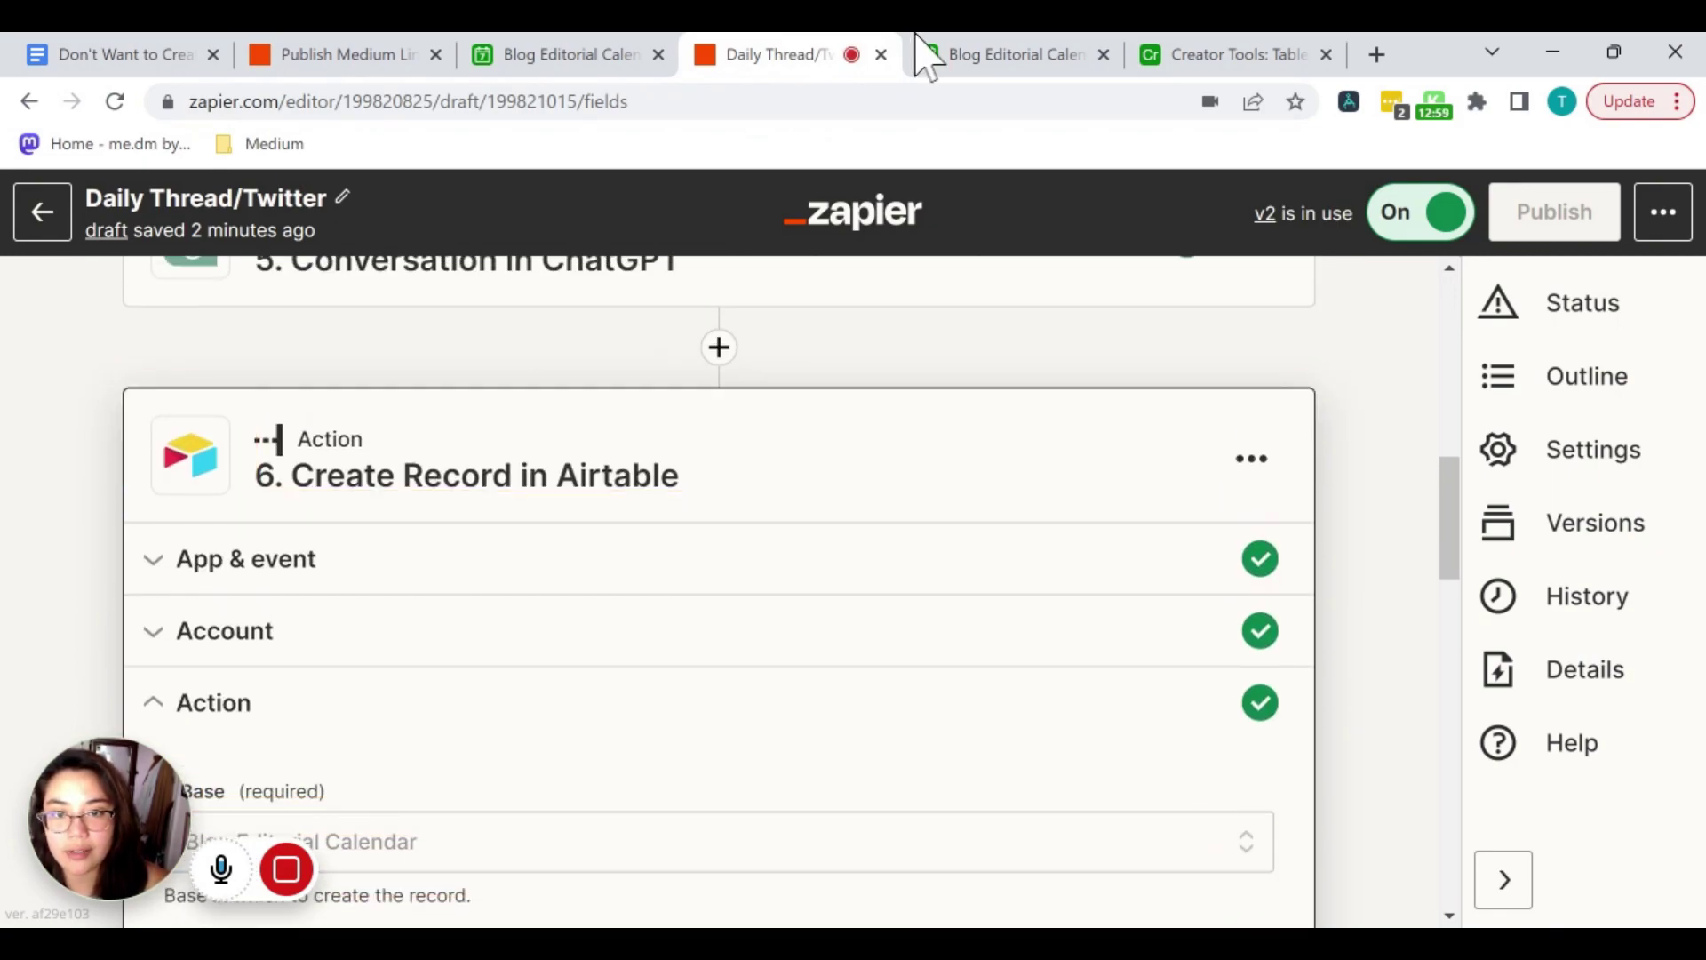
Switch to the expanded Daily Threads record in Airtable and read through its Content, Notes, Created Time and article fields.
{"action": "left_click", "coordinate": [940, 54]}
{"action": "scroll", "coordinate": [755, 622], "scroll_direction": "down", "scroll_amount": 2}
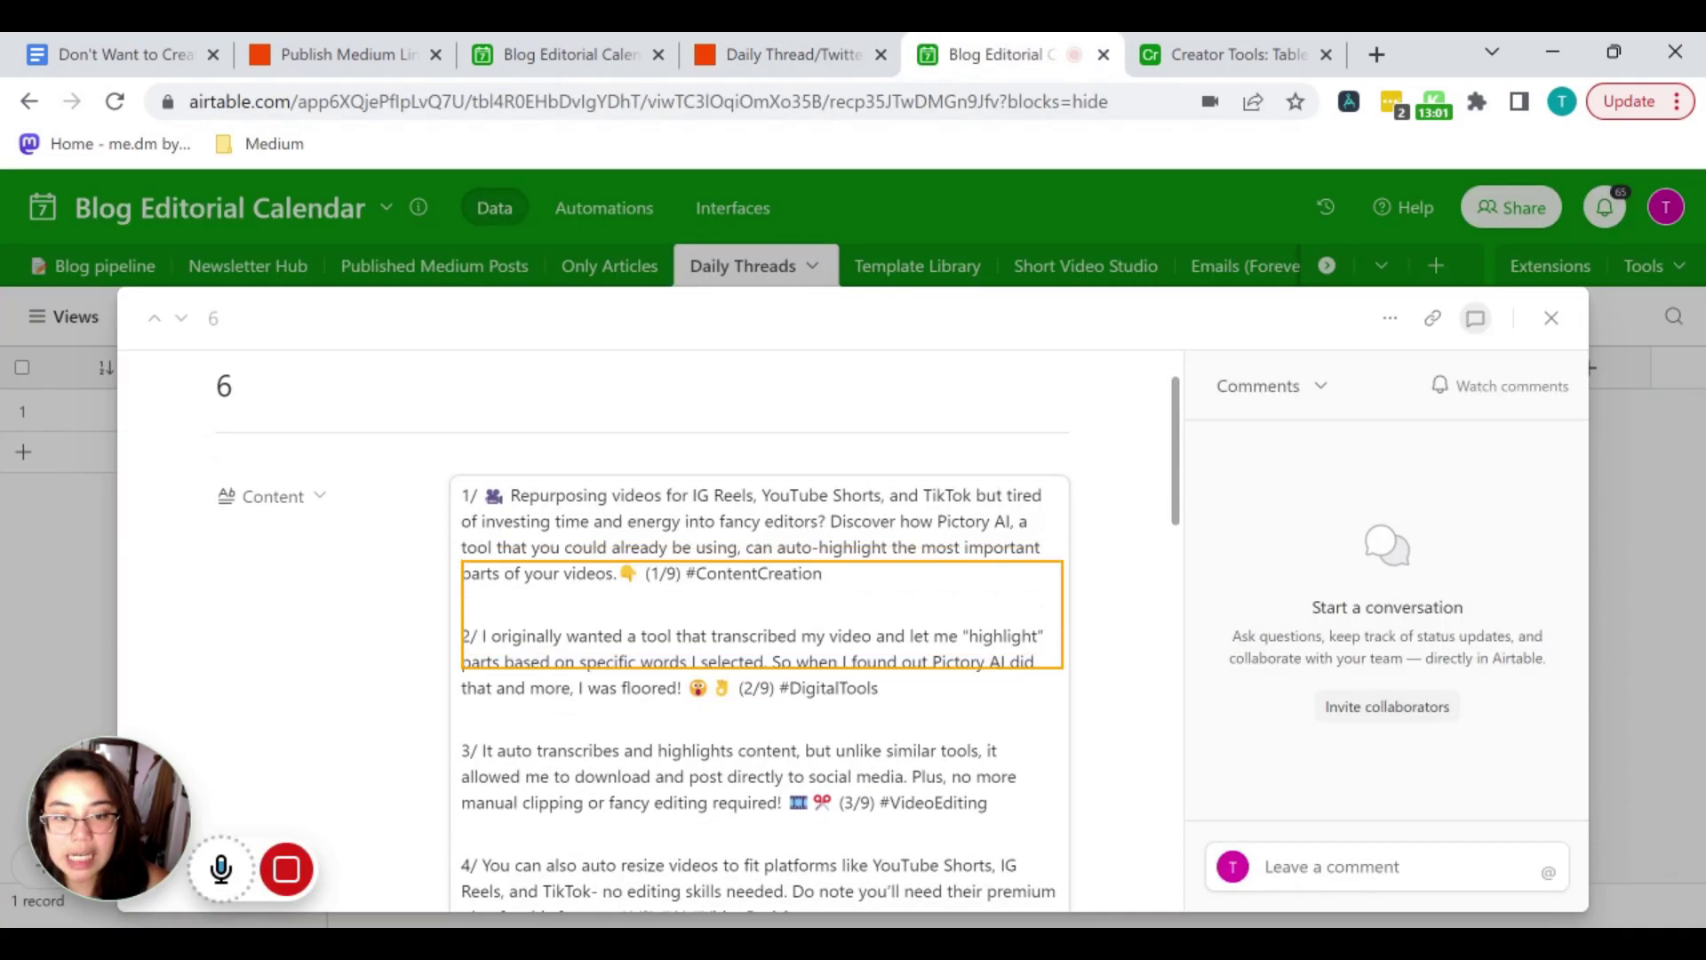
{"action": "scroll", "coordinate": [755, 622], "scroll_direction": "down", "scroll_amount": 1}
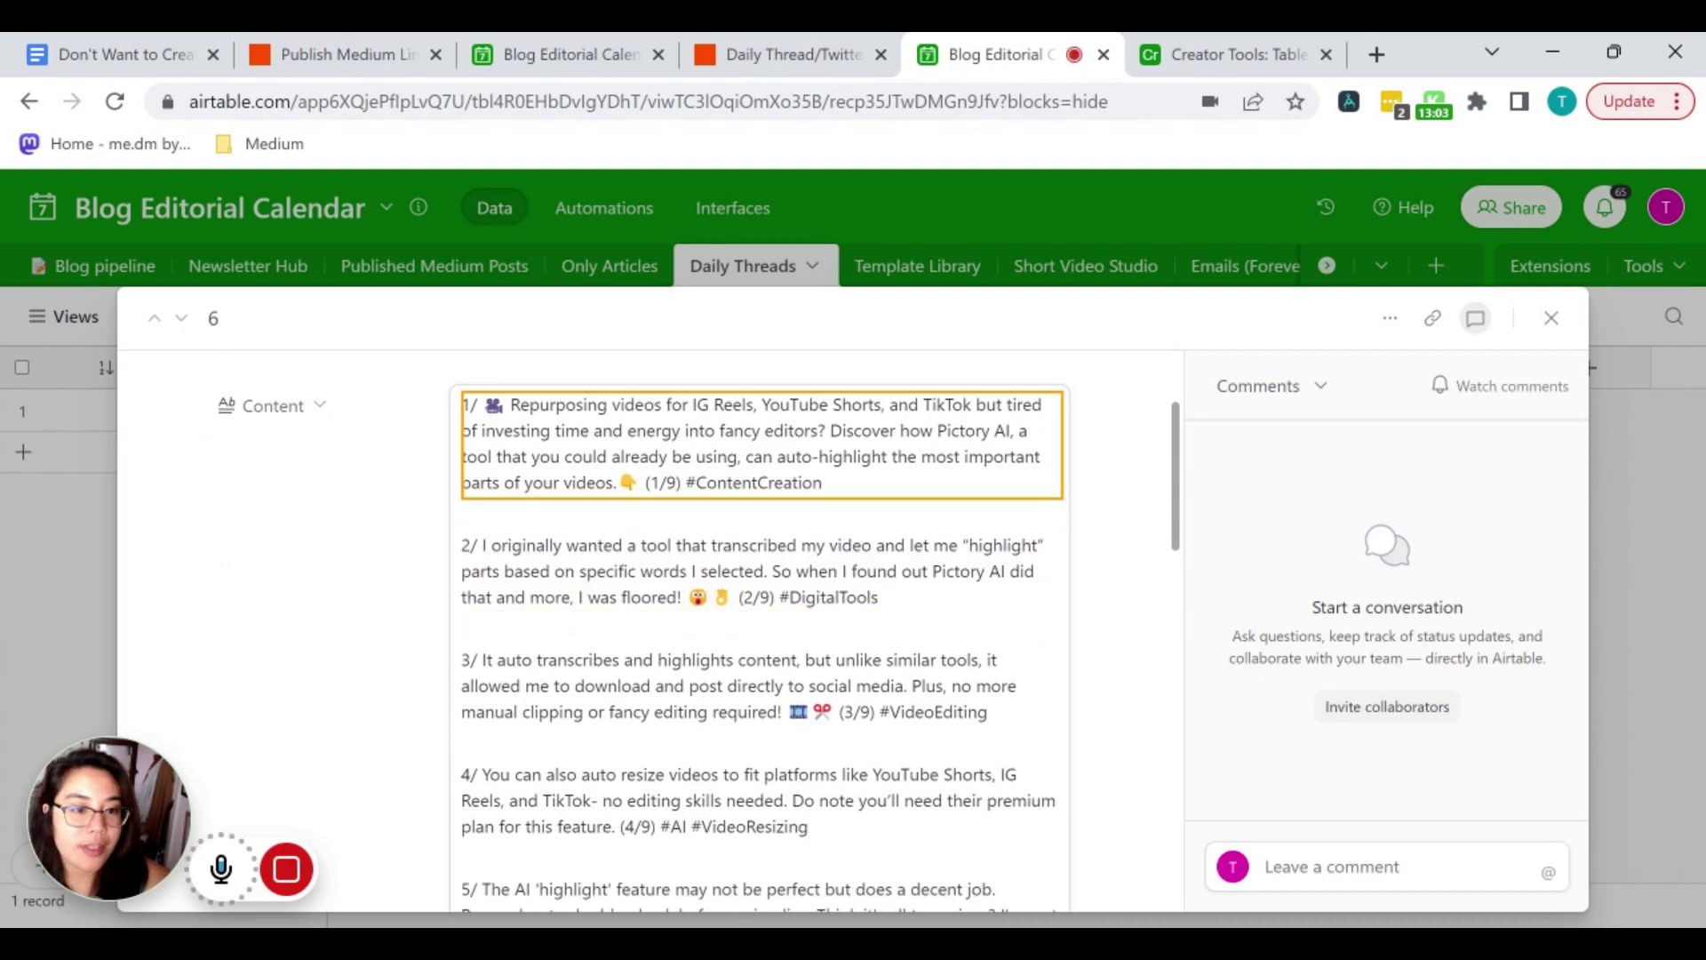
{"action": "scroll", "coordinate": [756, 622], "scroll_direction": "down", "scroll_amount": 3}
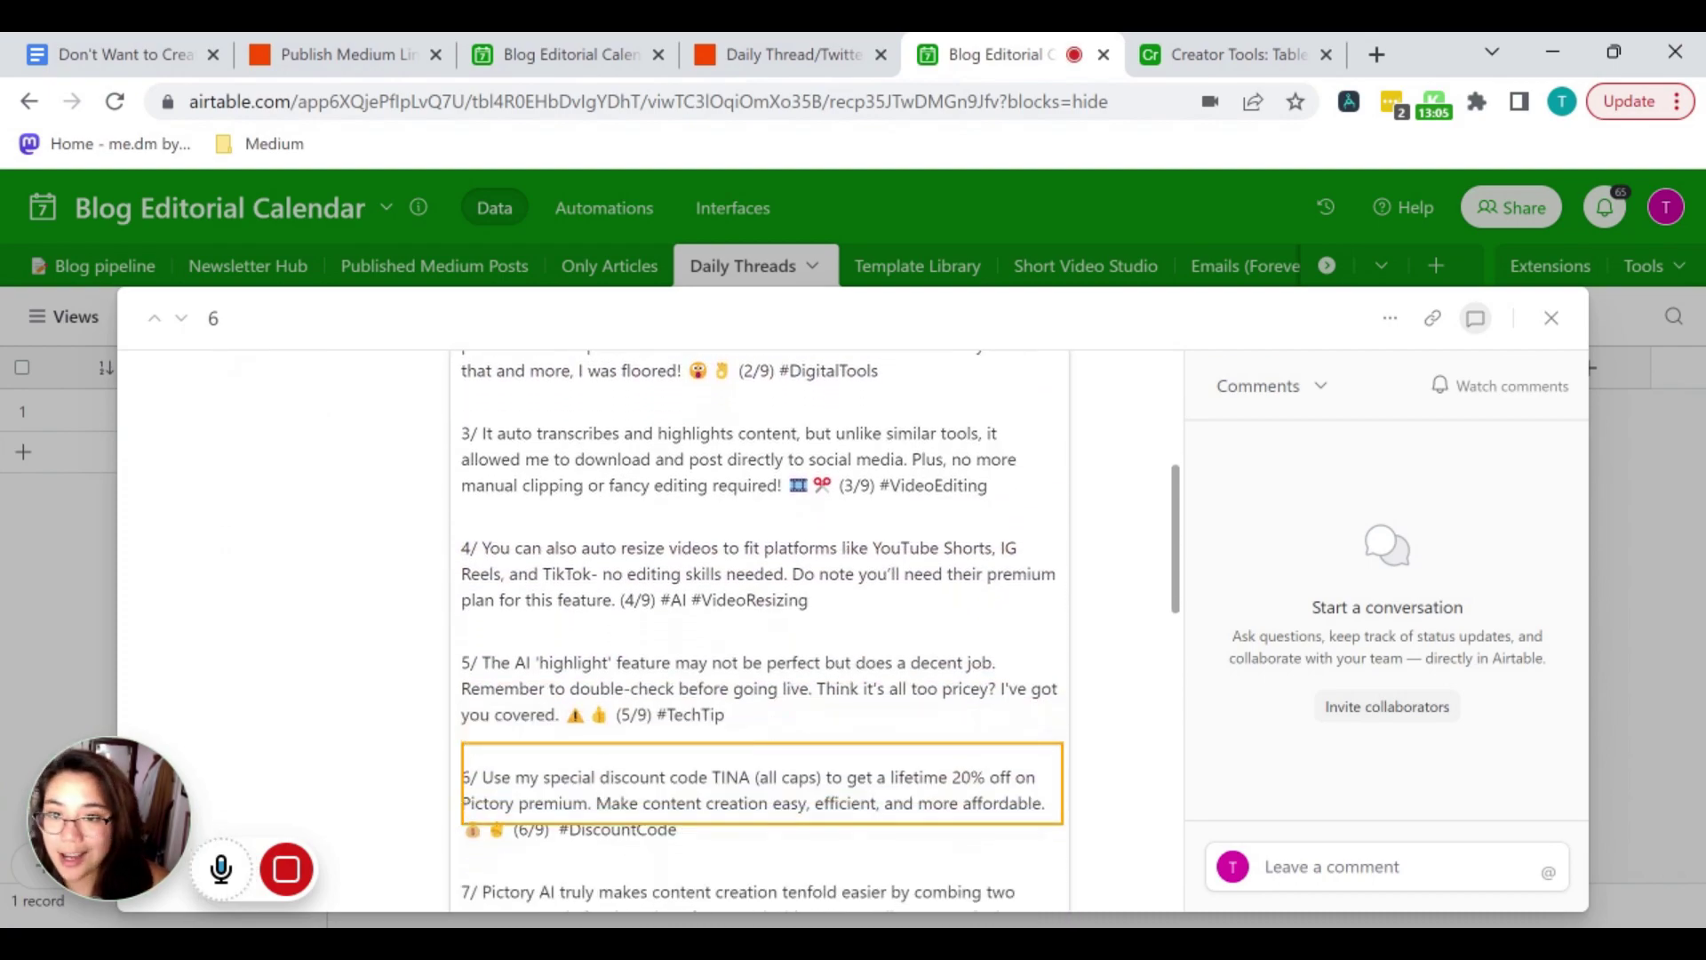
{"action": "scroll", "coordinate": [760, 631], "scroll_direction": "down", "scroll_amount": 2}
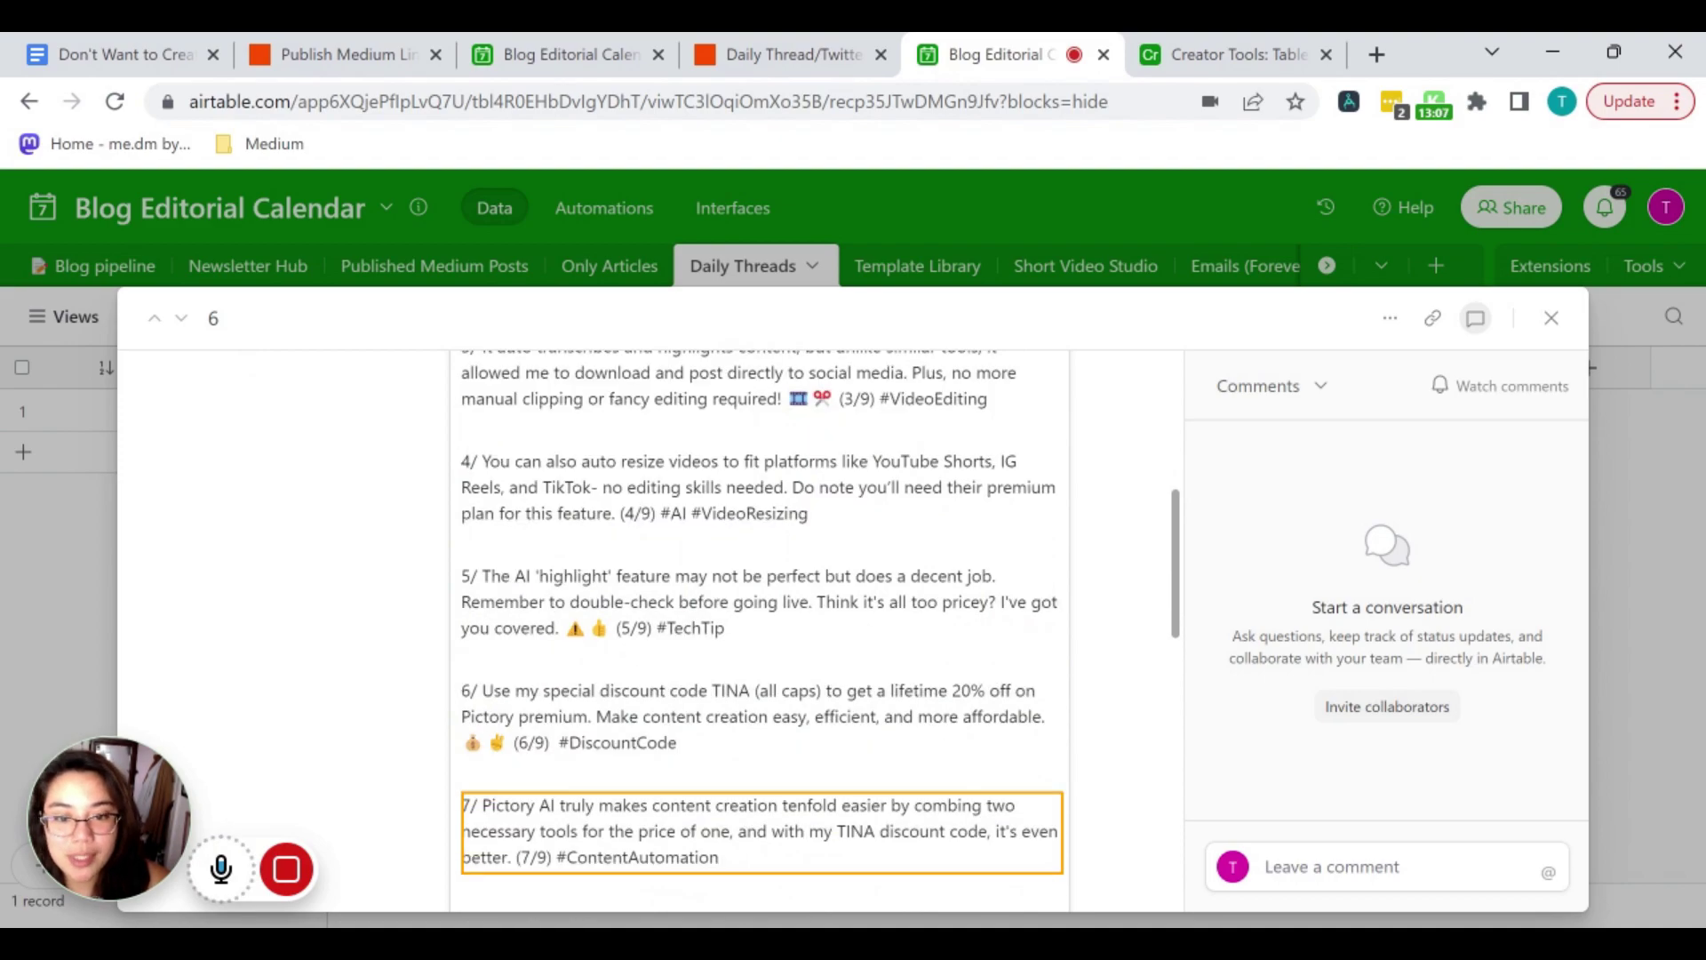
{"action": "scroll", "coordinate": [760, 622], "scroll_direction": "down", "scroll_amount": 10}
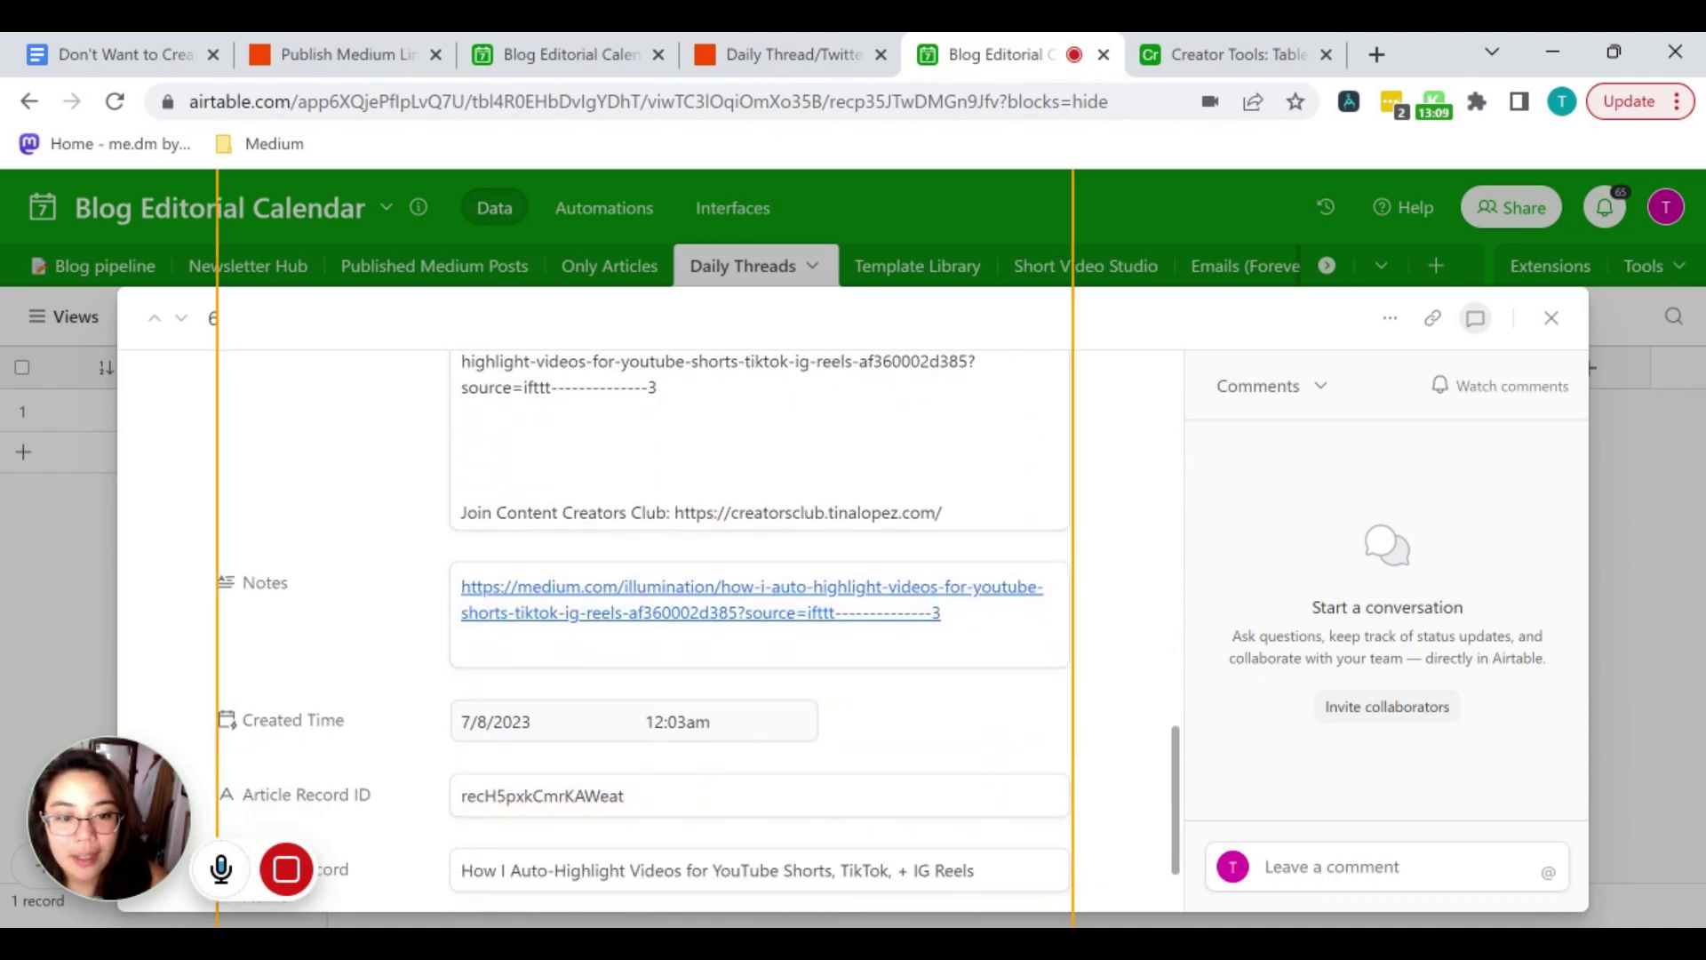
{"action": "scroll", "coordinate": [760, 622], "scroll_direction": "up", "scroll_amount": 15}
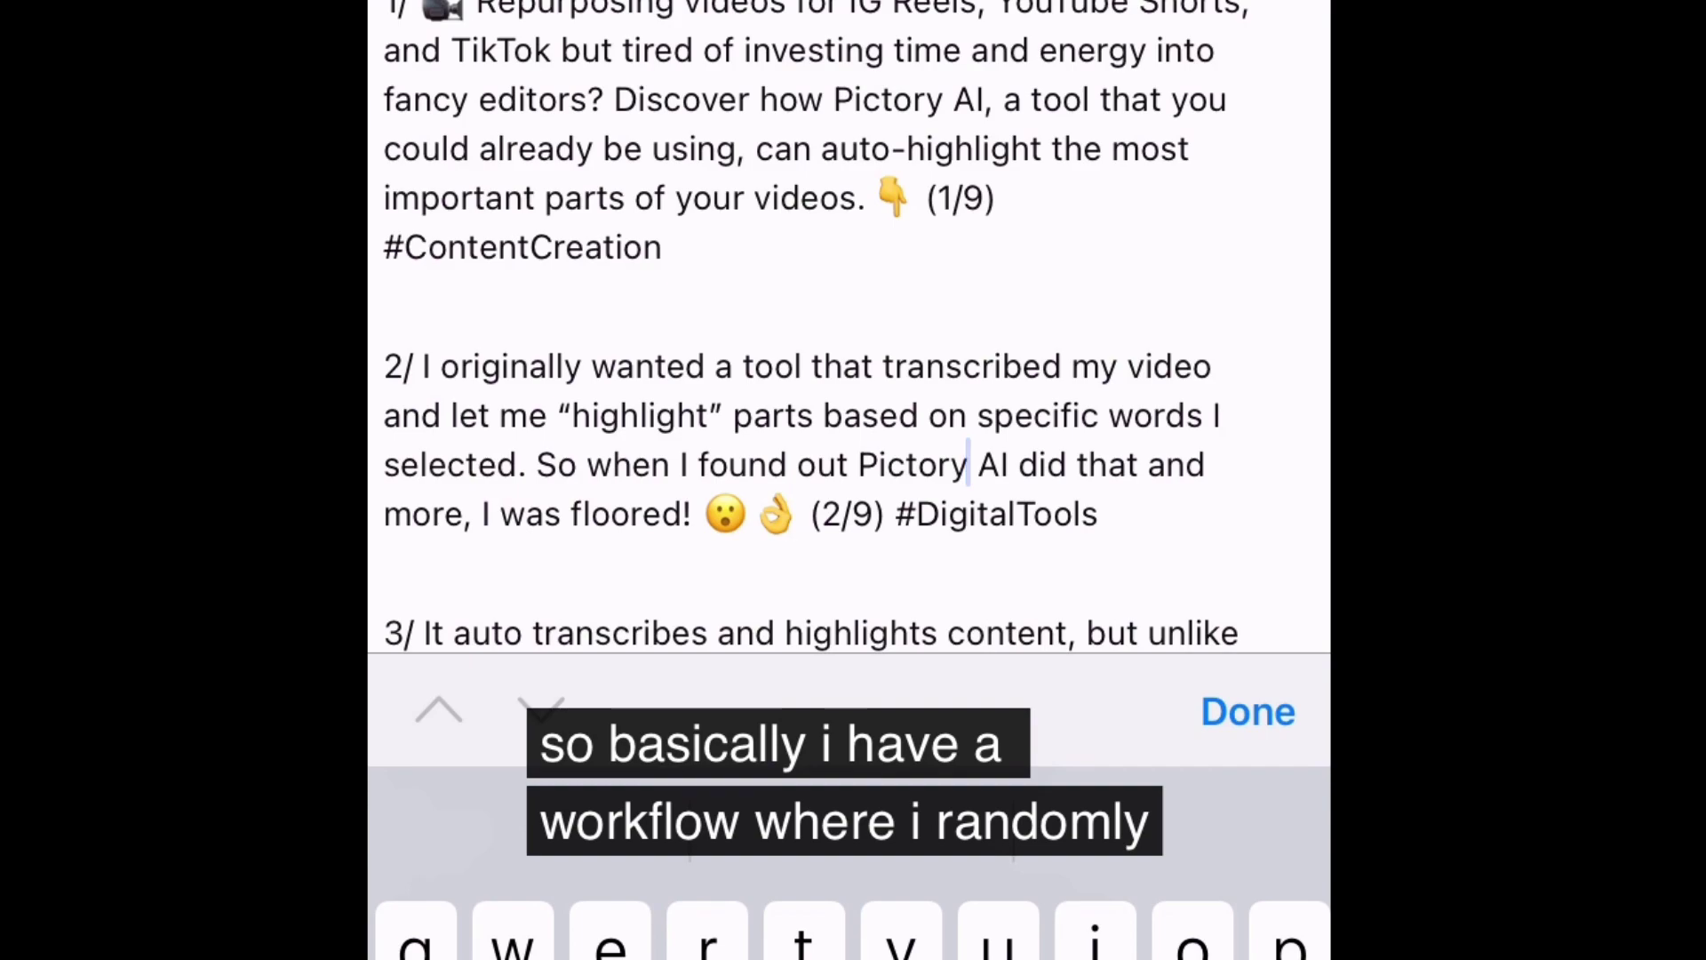
Copy the entire generated thread text on the phone and paste it into a new thread in the Threads app.
{"action": "left_click", "coordinate": [919, 415]}
{"action": "left_click", "coordinate": [919, 415]}
{"action": "left_click", "coordinate": [823, 415]}
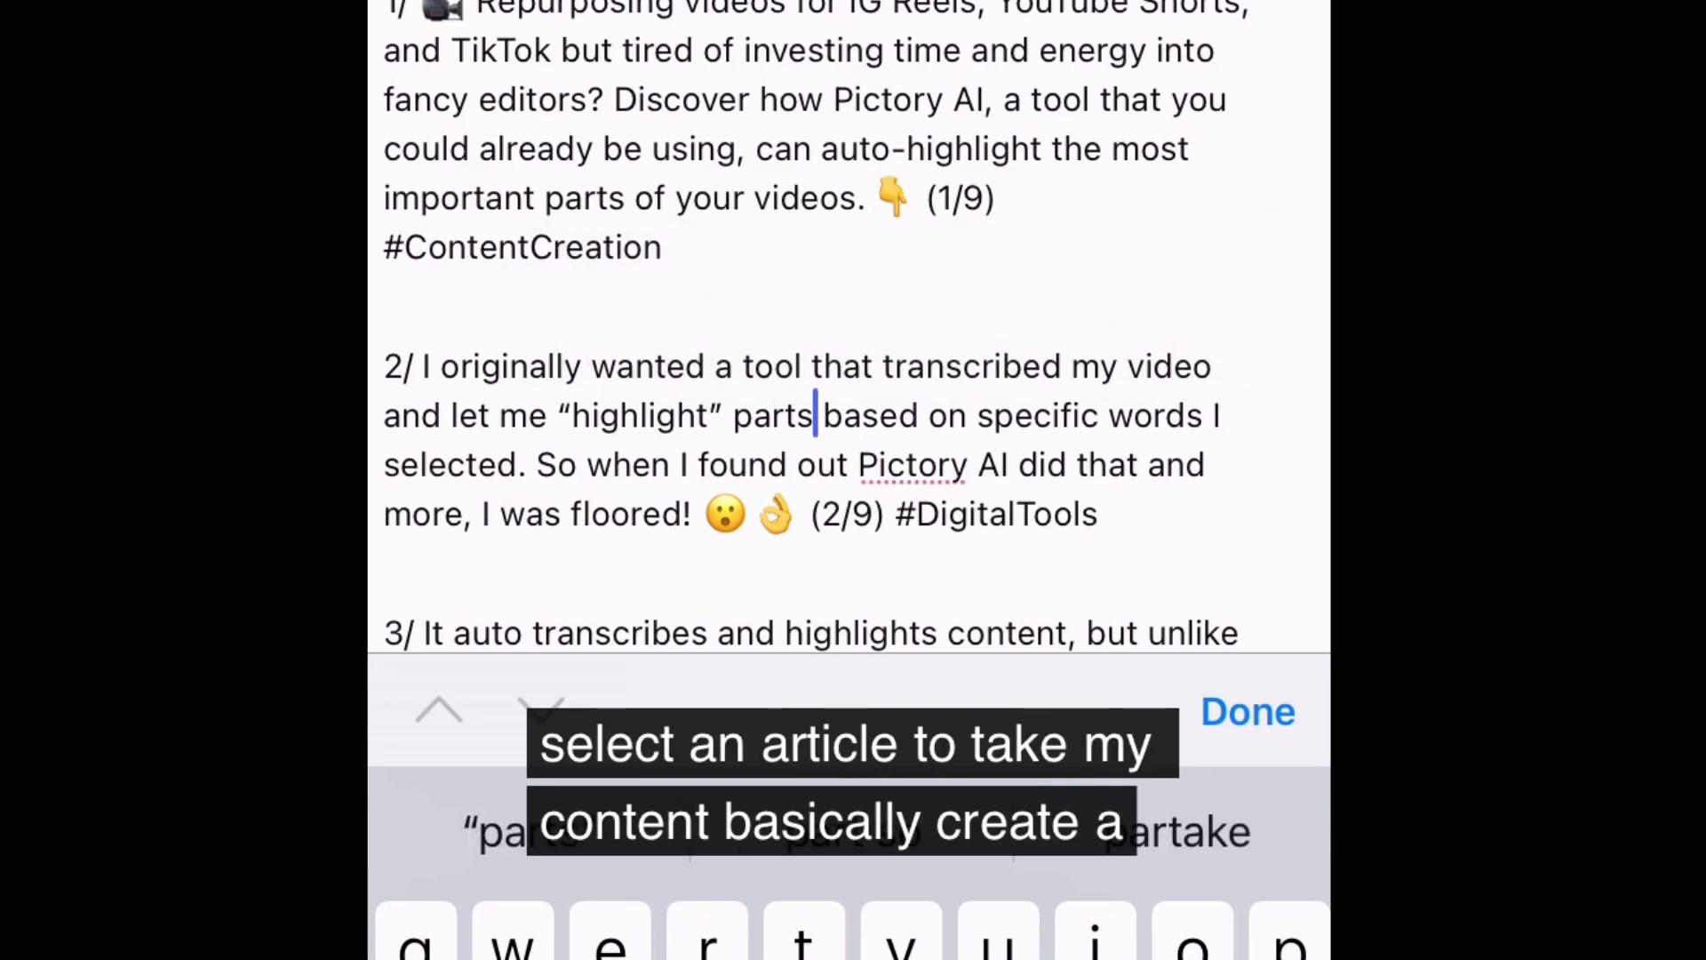
{"action": "left_click", "coordinate": [823, 415]}
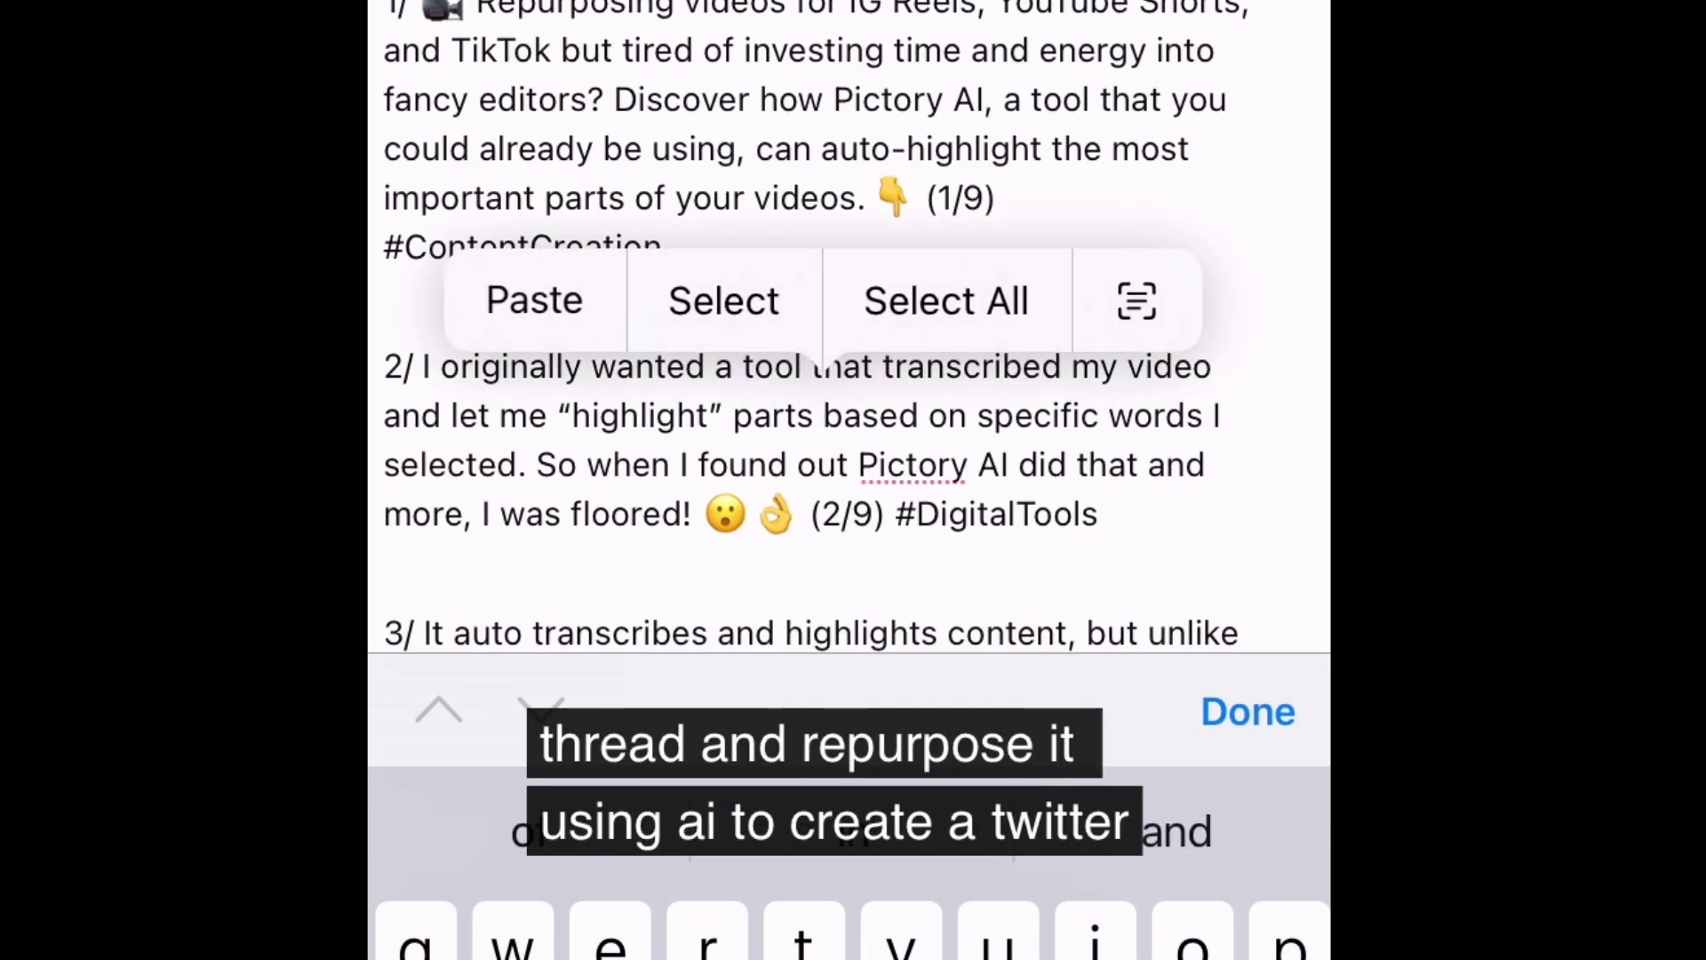
{"action": "left_click", "coordinate": [945, 301]}
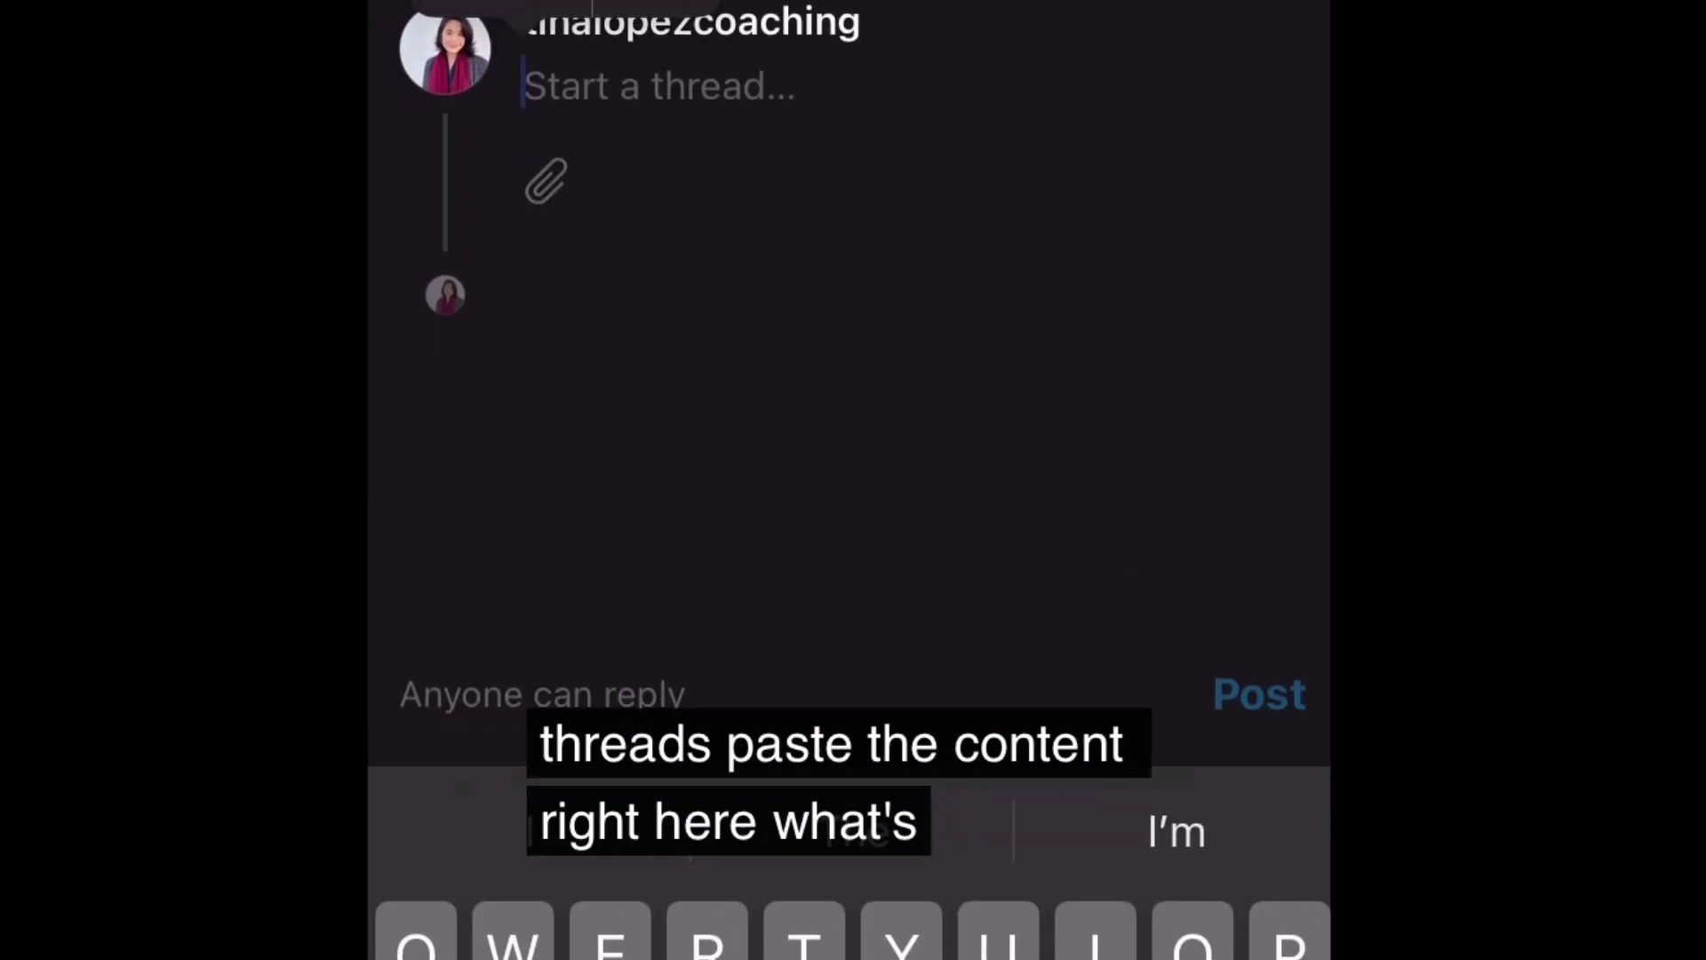
{"action": "key", "text": "ctrl+v"}
{"action": "scroll", "coordinate": [916, 311], "scroll_direction": "up", "scroll_amount": 15}
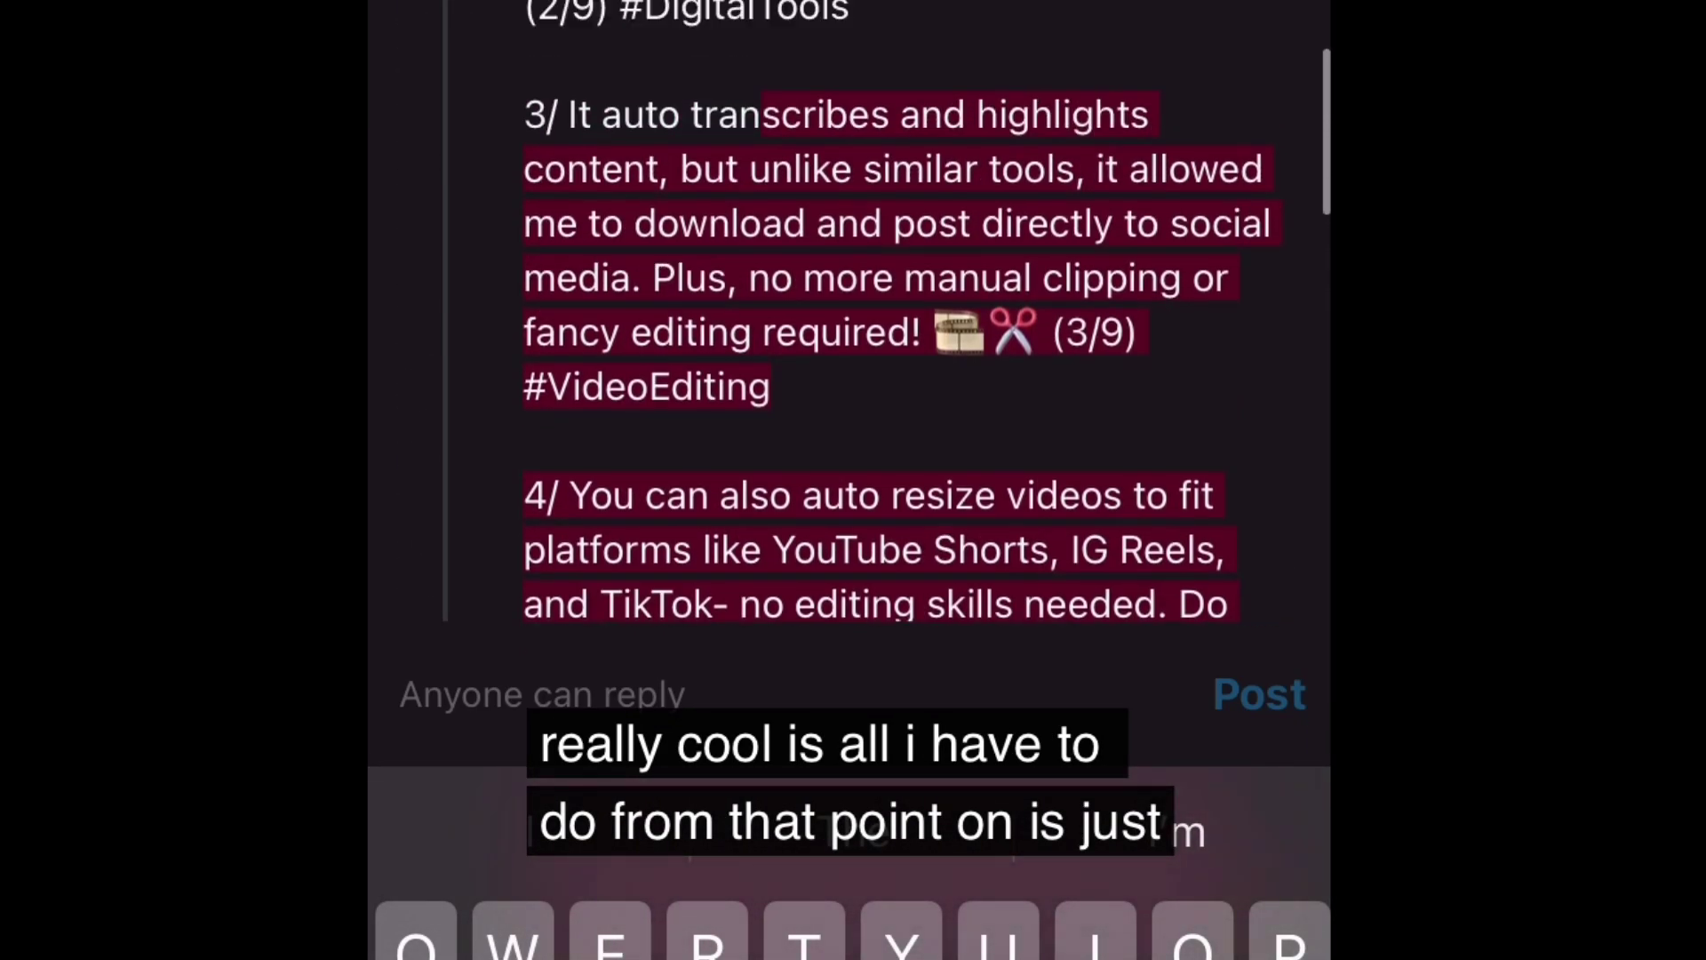
Split the pasted text before parts 3/ and 4/ so that each one starts its own post in the thread.
{"action": "scroll", "coordinate": [916, 311], "scroll_direction": "up", "scroll_amount": 3}
{"action": "left_click", "coordinate": [525, 244]}
{"action": "key", "text": "Return"}
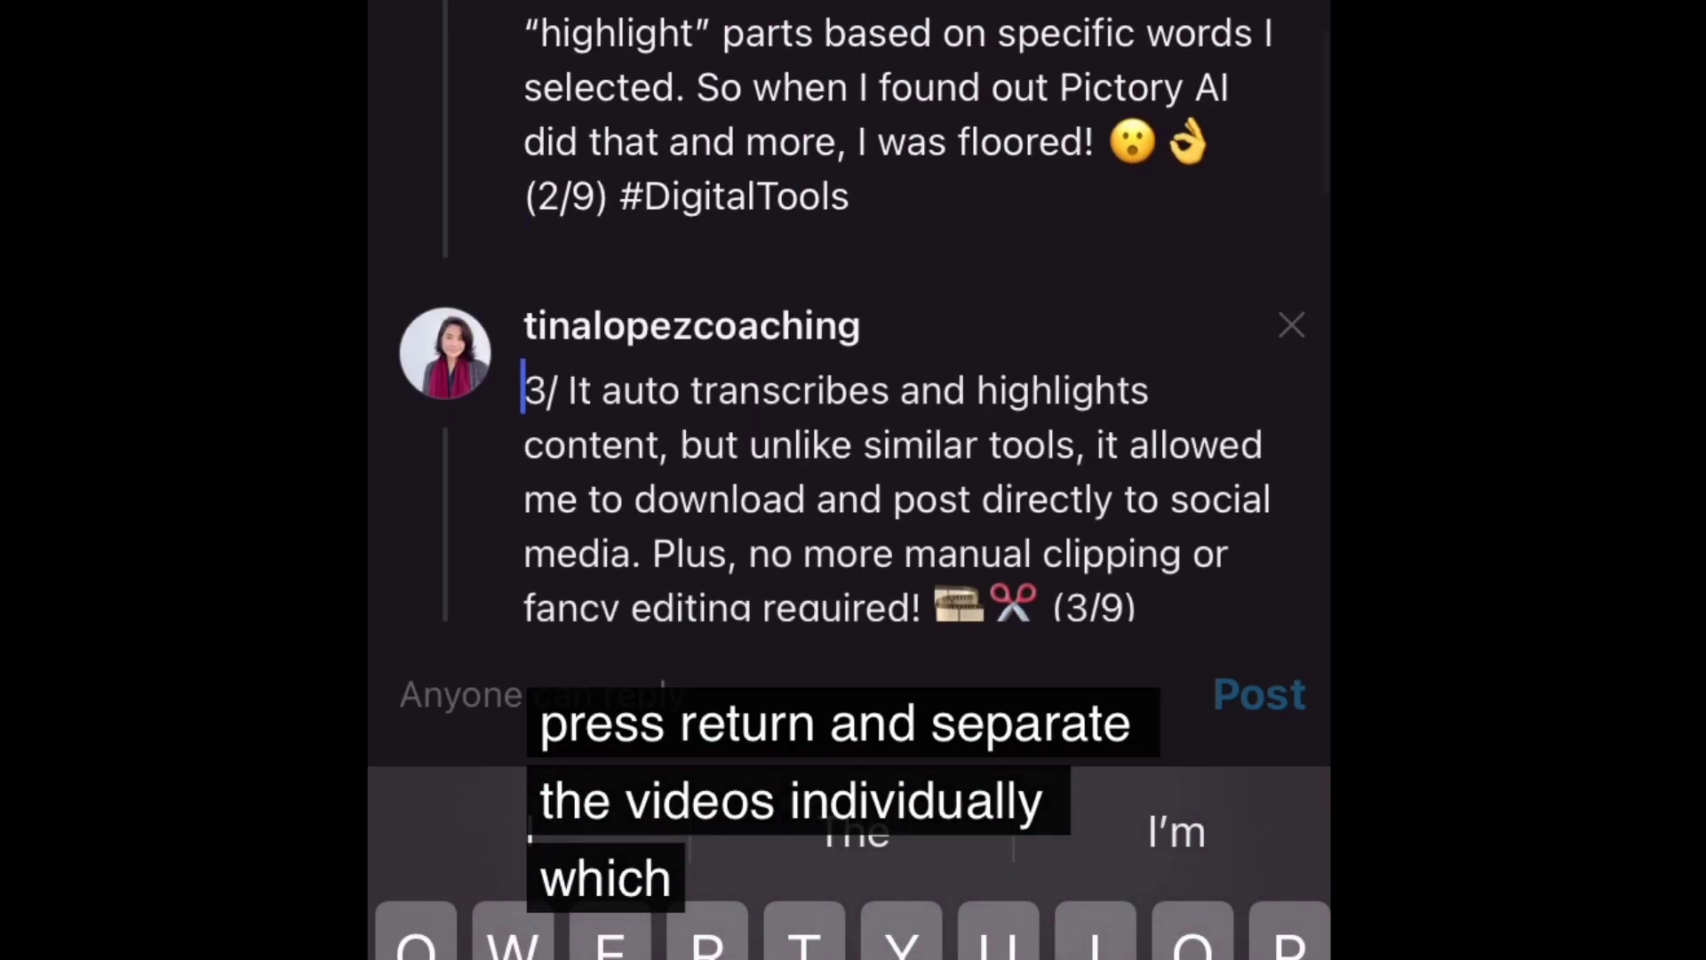
{"action": "scroll", "coordinate": [916, 311], "scroll_direction": "down", "scroll_amount": 5}
{"action": "left_click", "coordinate": [1004, 391]}
{"action": "left_click", "coordinate": [524, 333]}
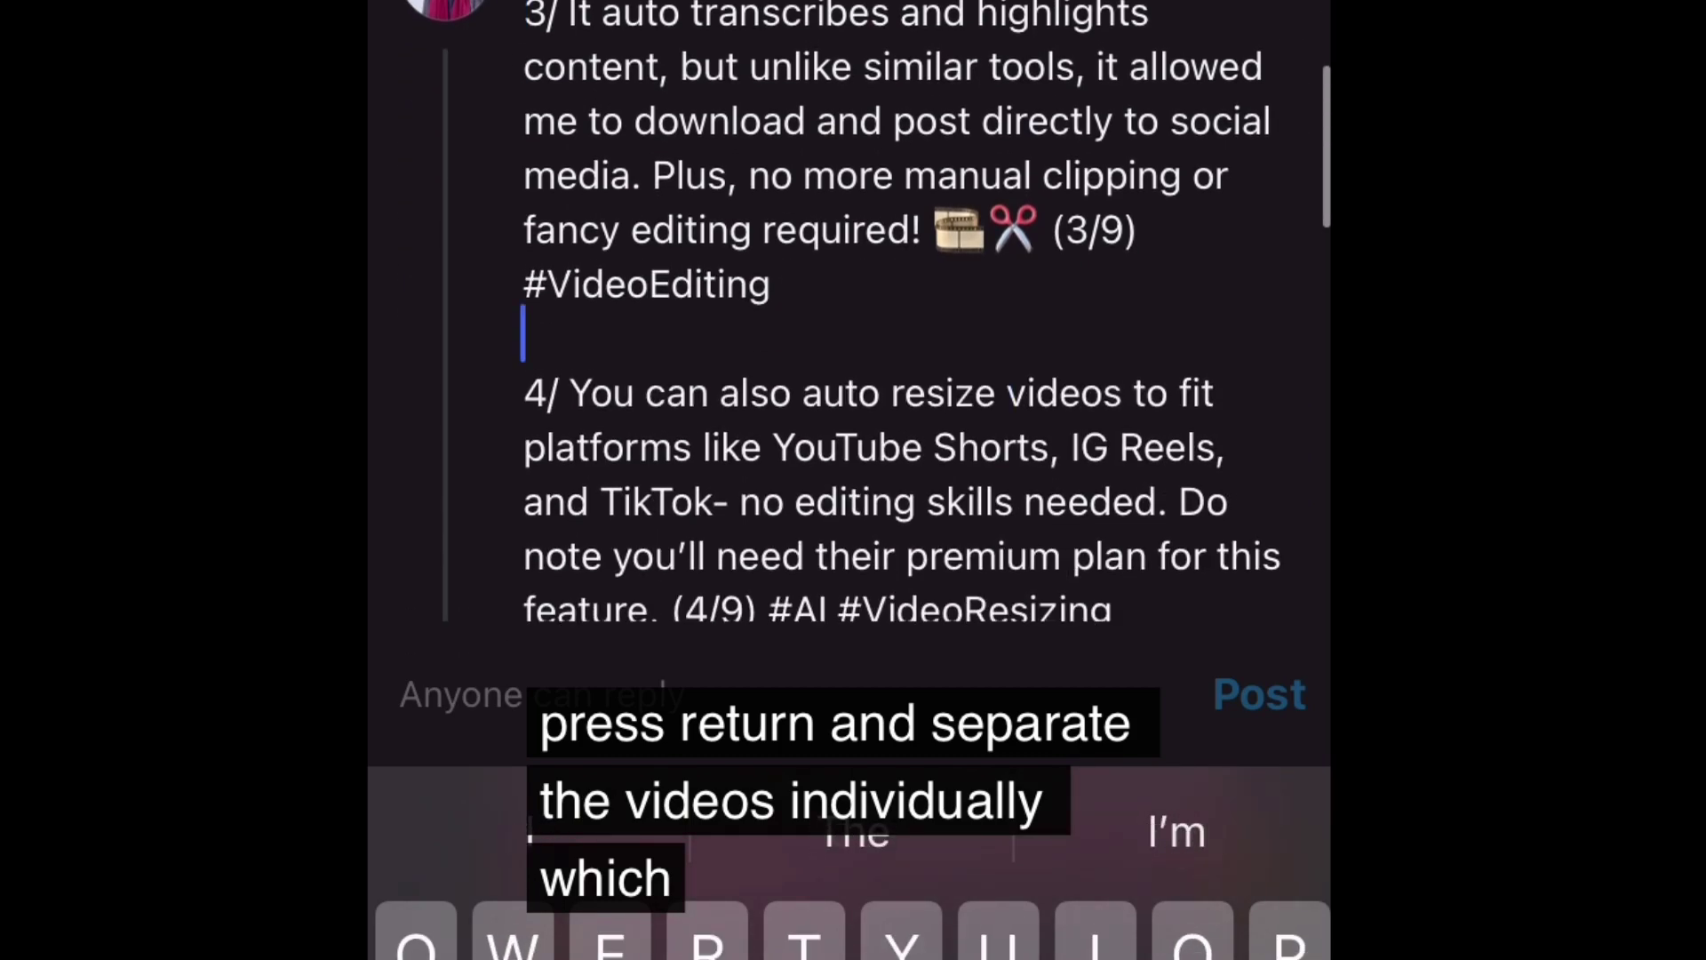
{"action": "key", "text": "Return"}
Break parts 5/ and 6/ of the pasted text off into separate posts of the thread.
{"action": "scroll", "coordinate": [915, 311], "scroll_direction": "down", "scroll_amount": 5}
{"action": "left_click", "coordinate": [524, 335]}
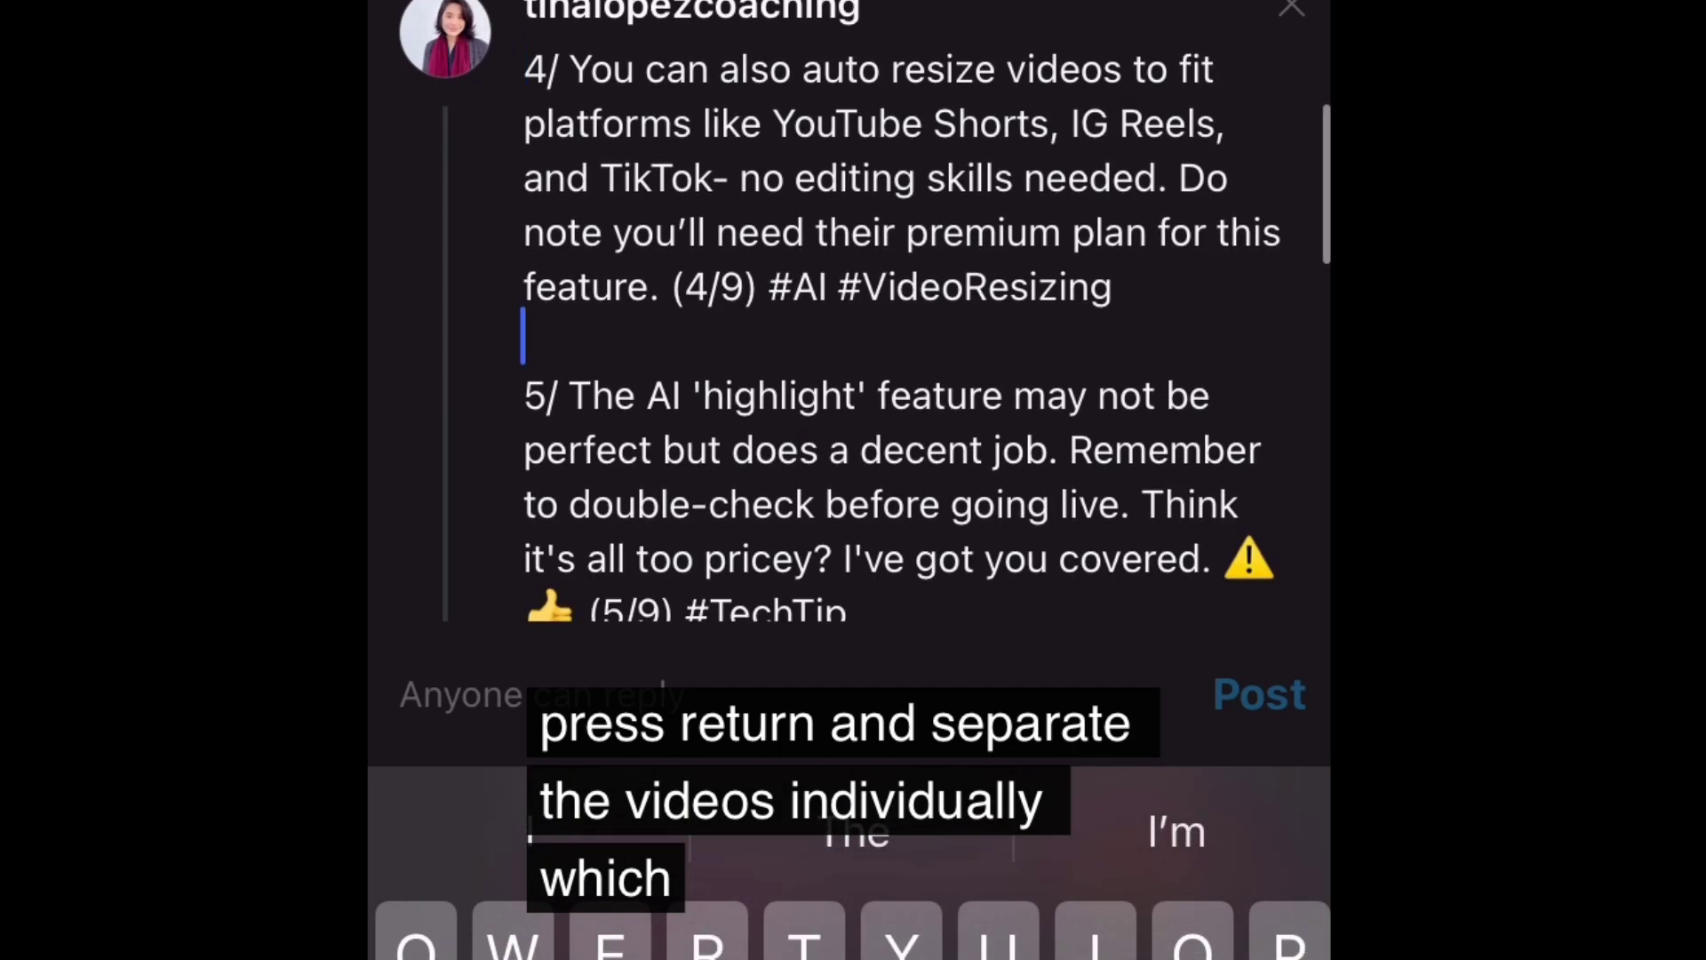
{"action": "key", "text": "Return"}
{"action": "scroll", "coordinate": [916, 312], "scroll_direction": "down", "scroll_amount": 3}
{"action": "left_click", "coordinate": [1009, 321]}
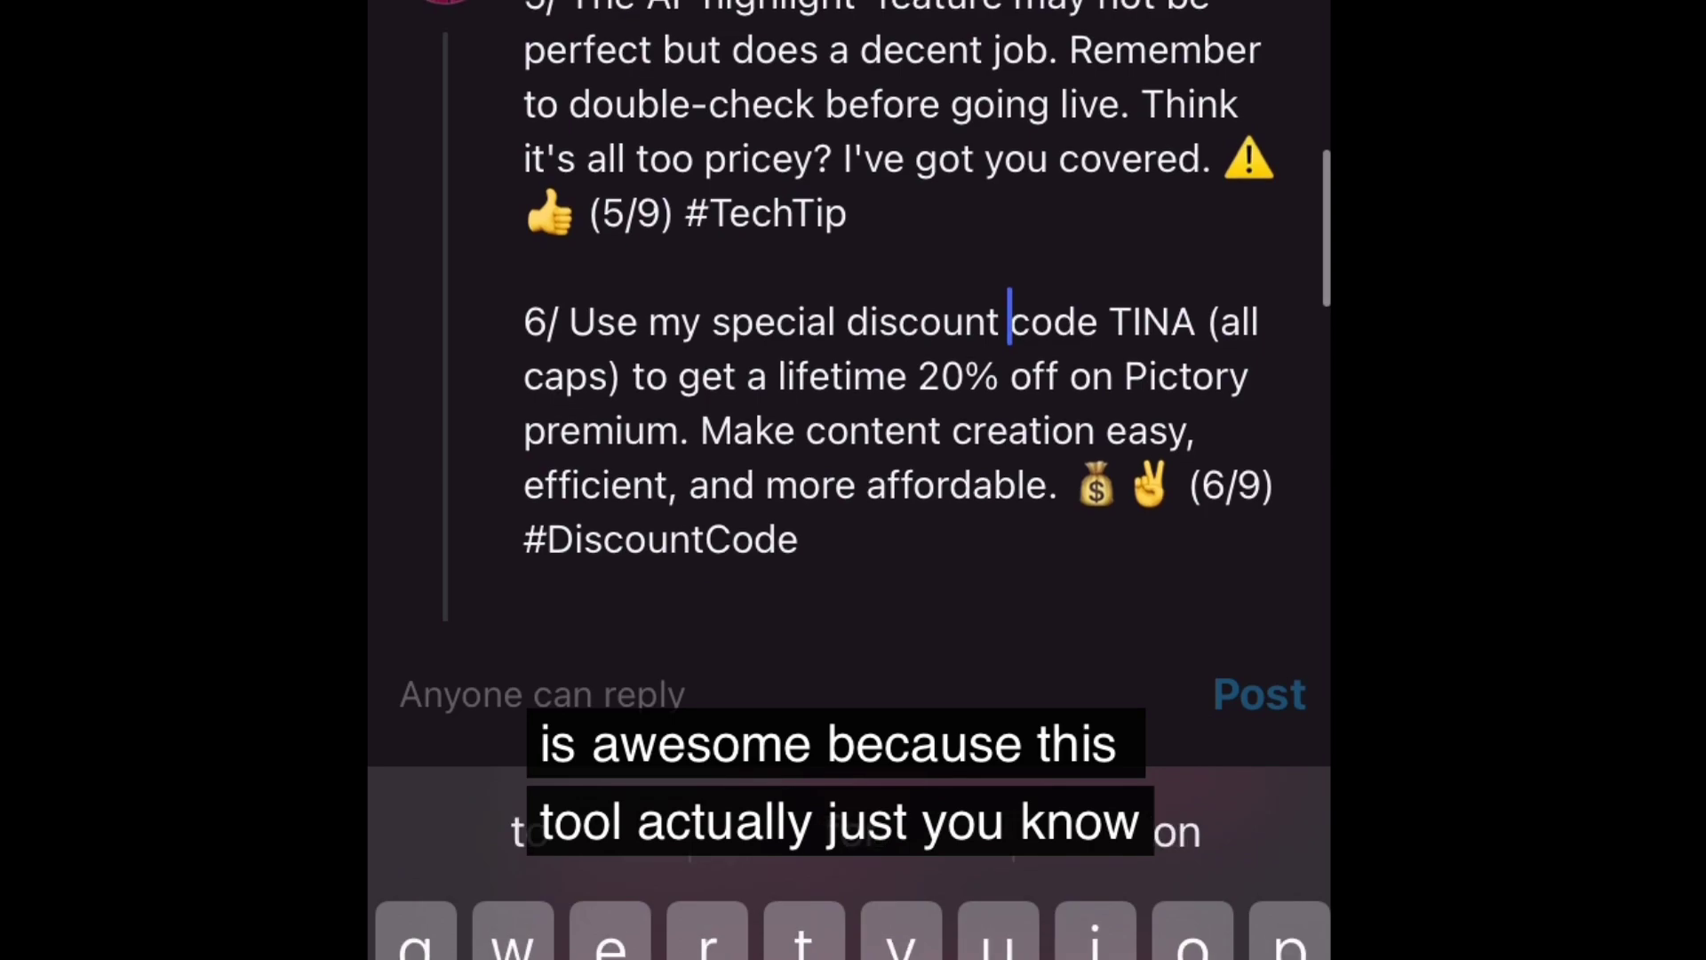
{"action": "left_click", "coordinate": [525, 267]}
{"action": "key", "text": "Return"}
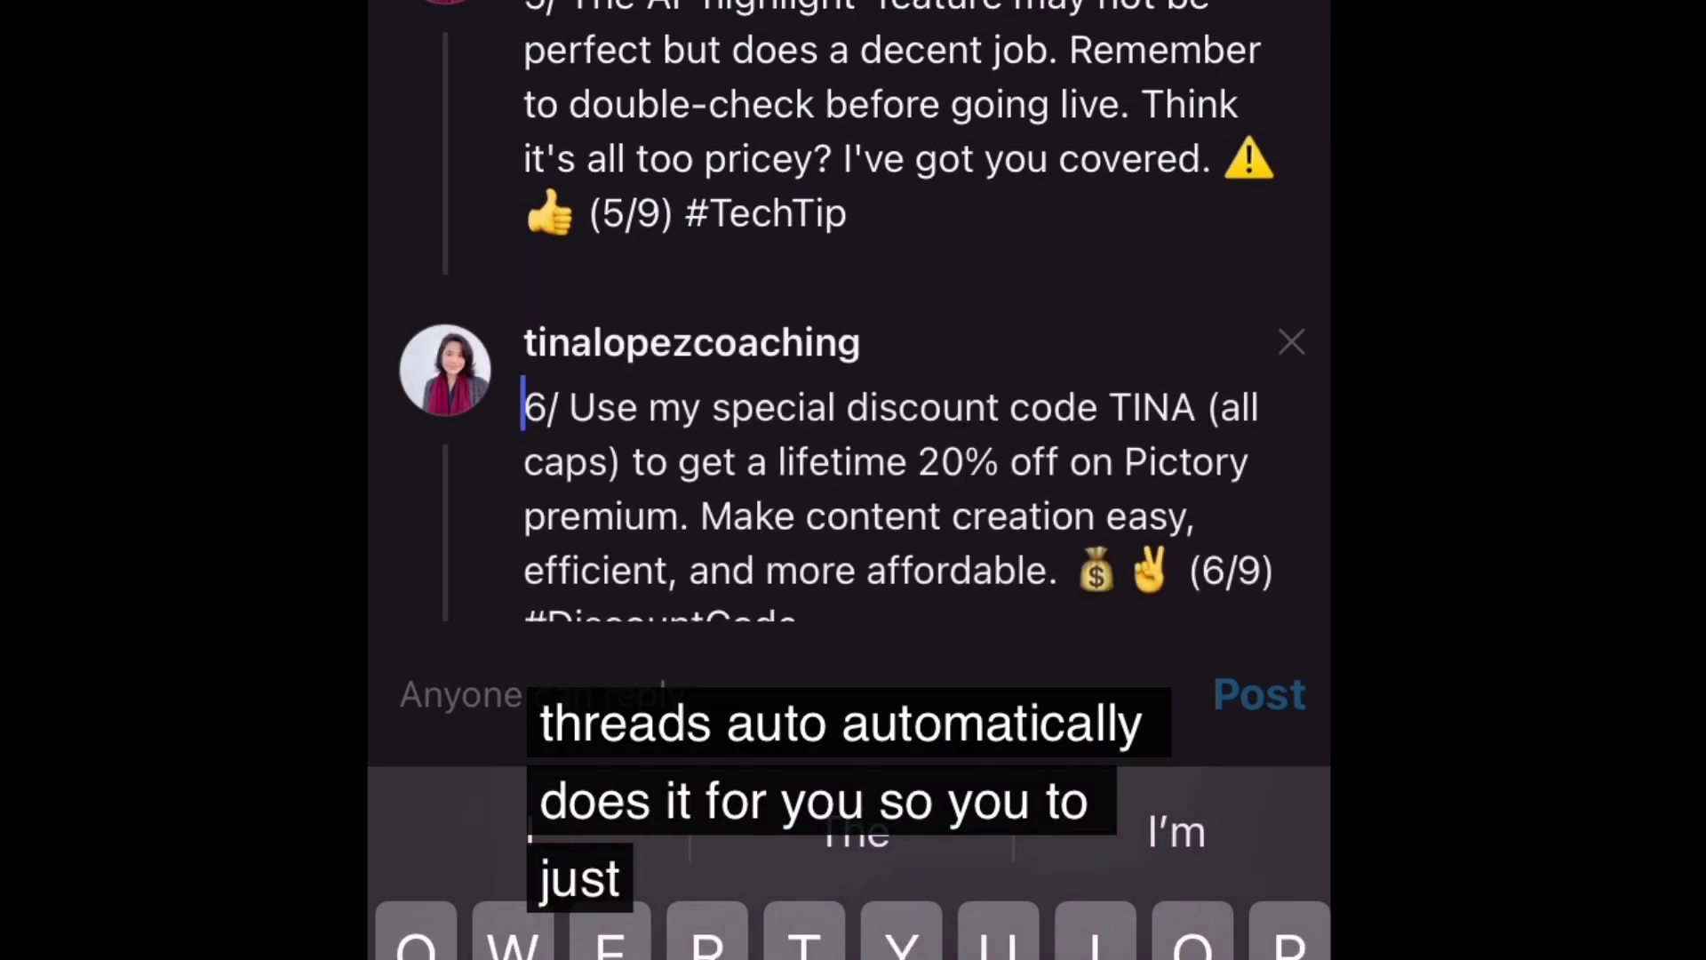
Separate parts 7/, 8/ and 9/ of the remaining text into individual posts of the thread.
{"action": "scroll", "coordinate": [915, 311], "scroll_direction": "down", "scroll_amount": 3}
{"action": "left_click", "coordinate": [524, 373]}
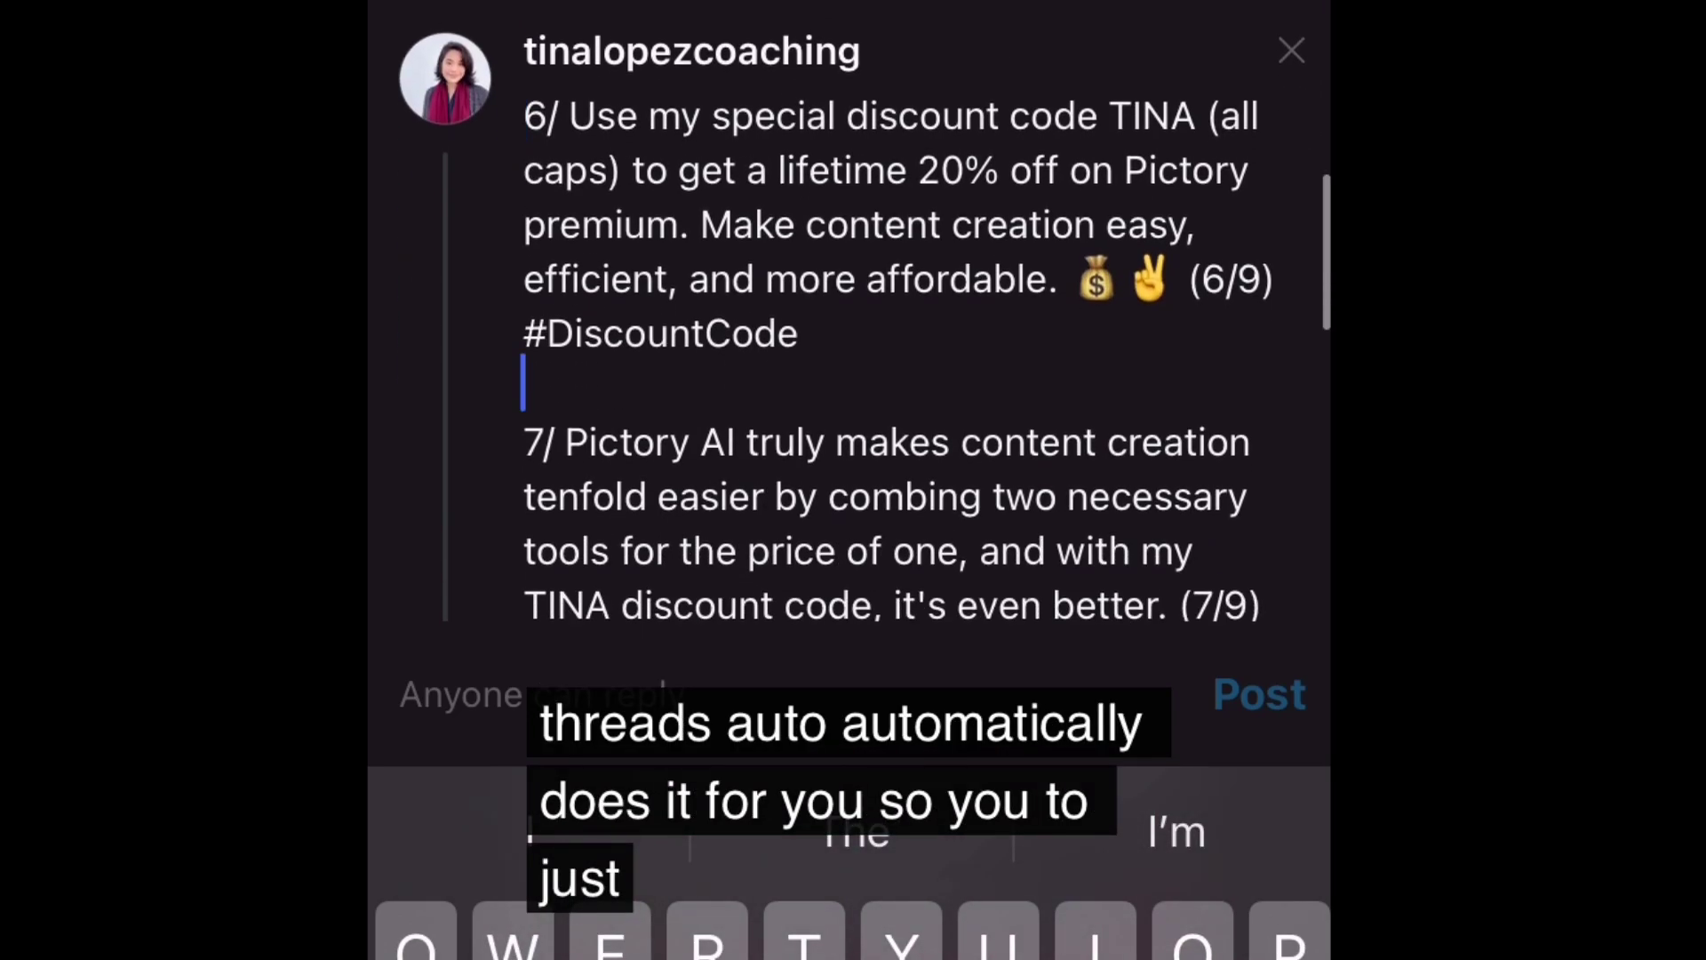
{"action": "key", "text": "Return"}
{"action": "scroll", "coordinate": [826, 311], "scroll_direction": "down", "scroll_amount": 5}
{"action": "left_click", "coordinate": [525, 287]}
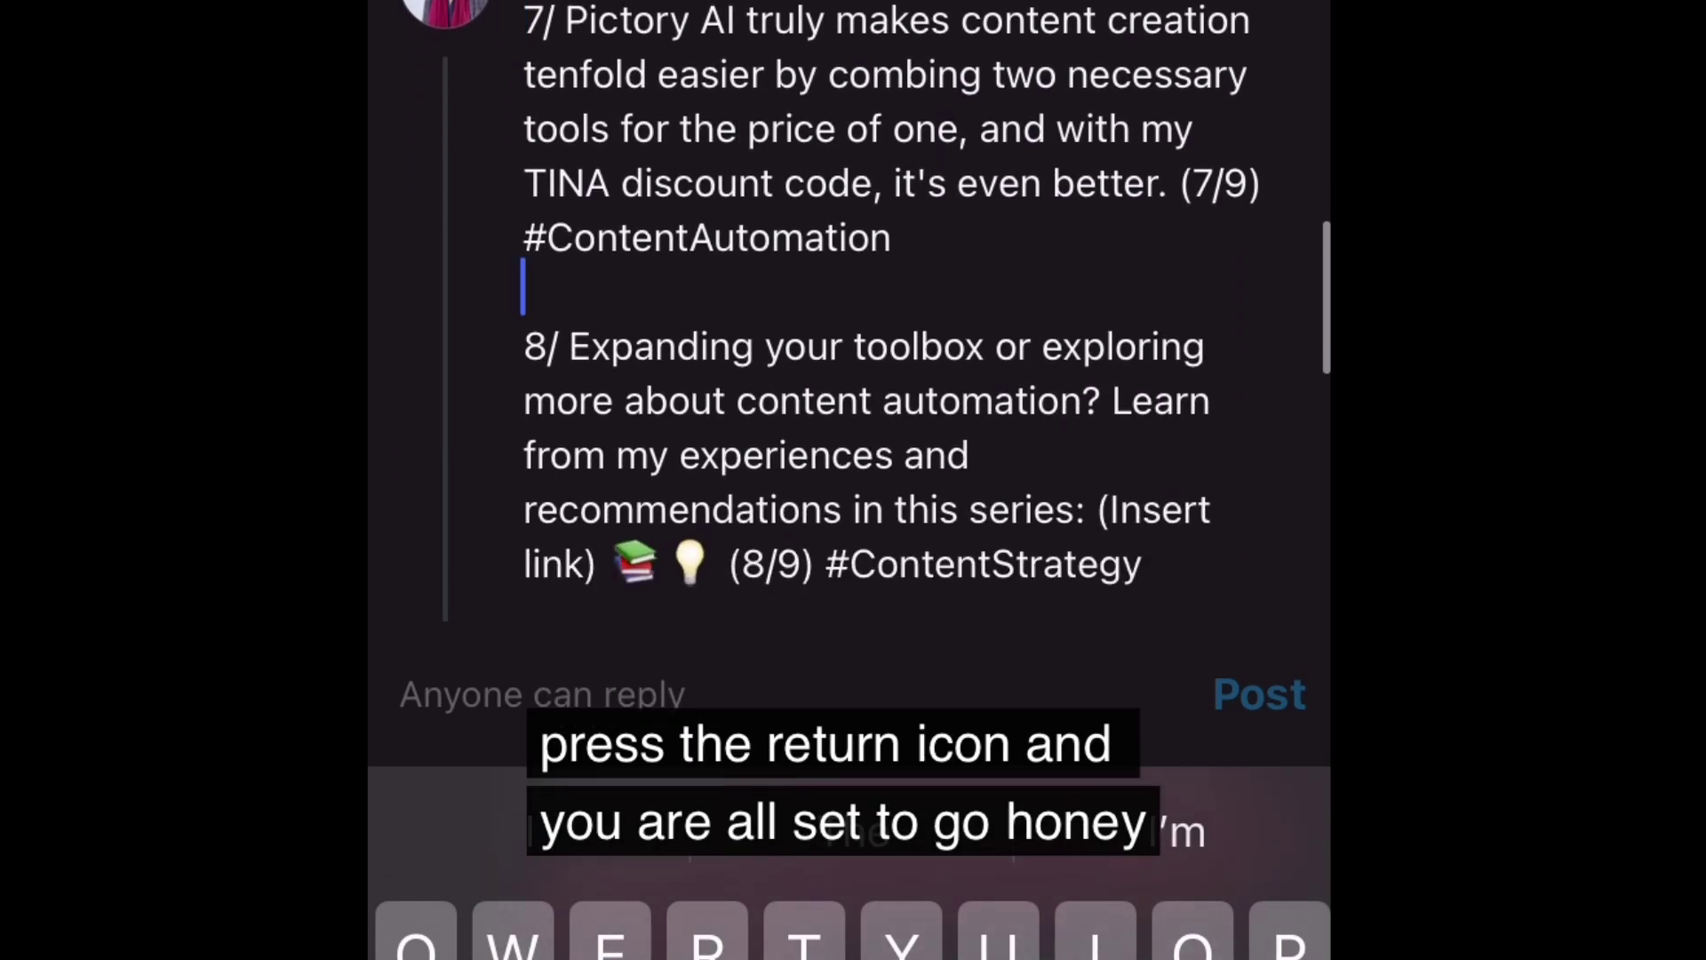
{"action": "key", "text": "Return"}
{"action": "scroll", "coordinate": [854, 355], "scroll_direction": "down", "scroll_amount": 5}
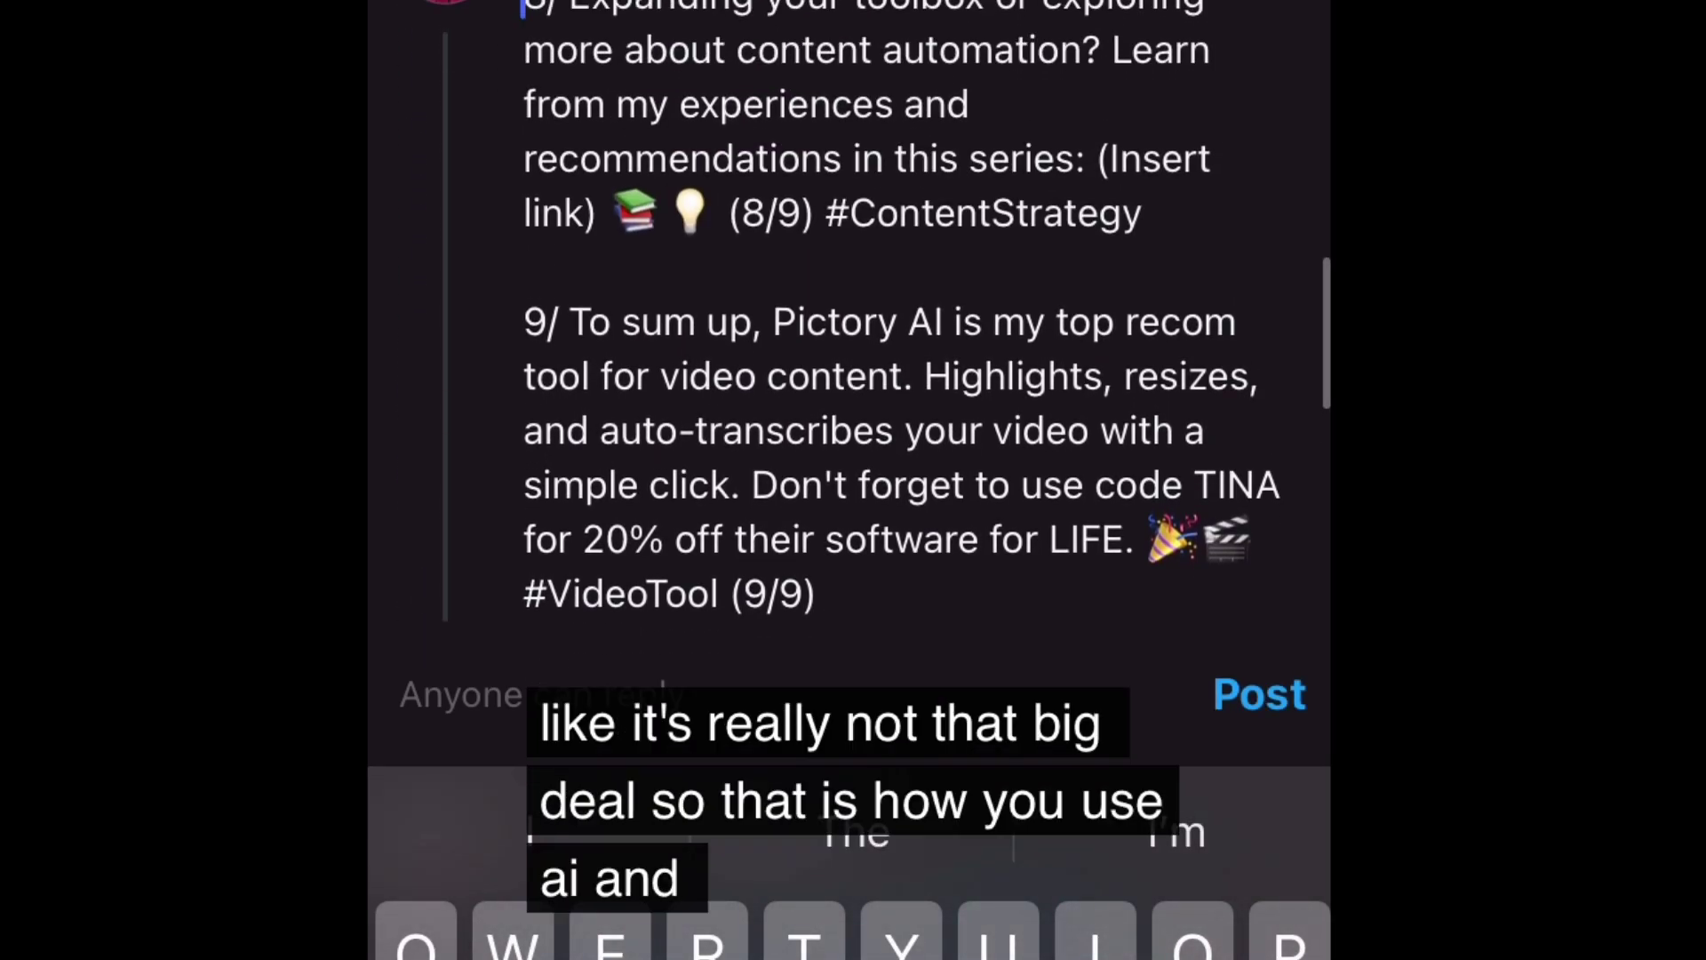
{"action": "left_click", "coordinate": [524, 262]}
{"action": "key", "text": "Return"}
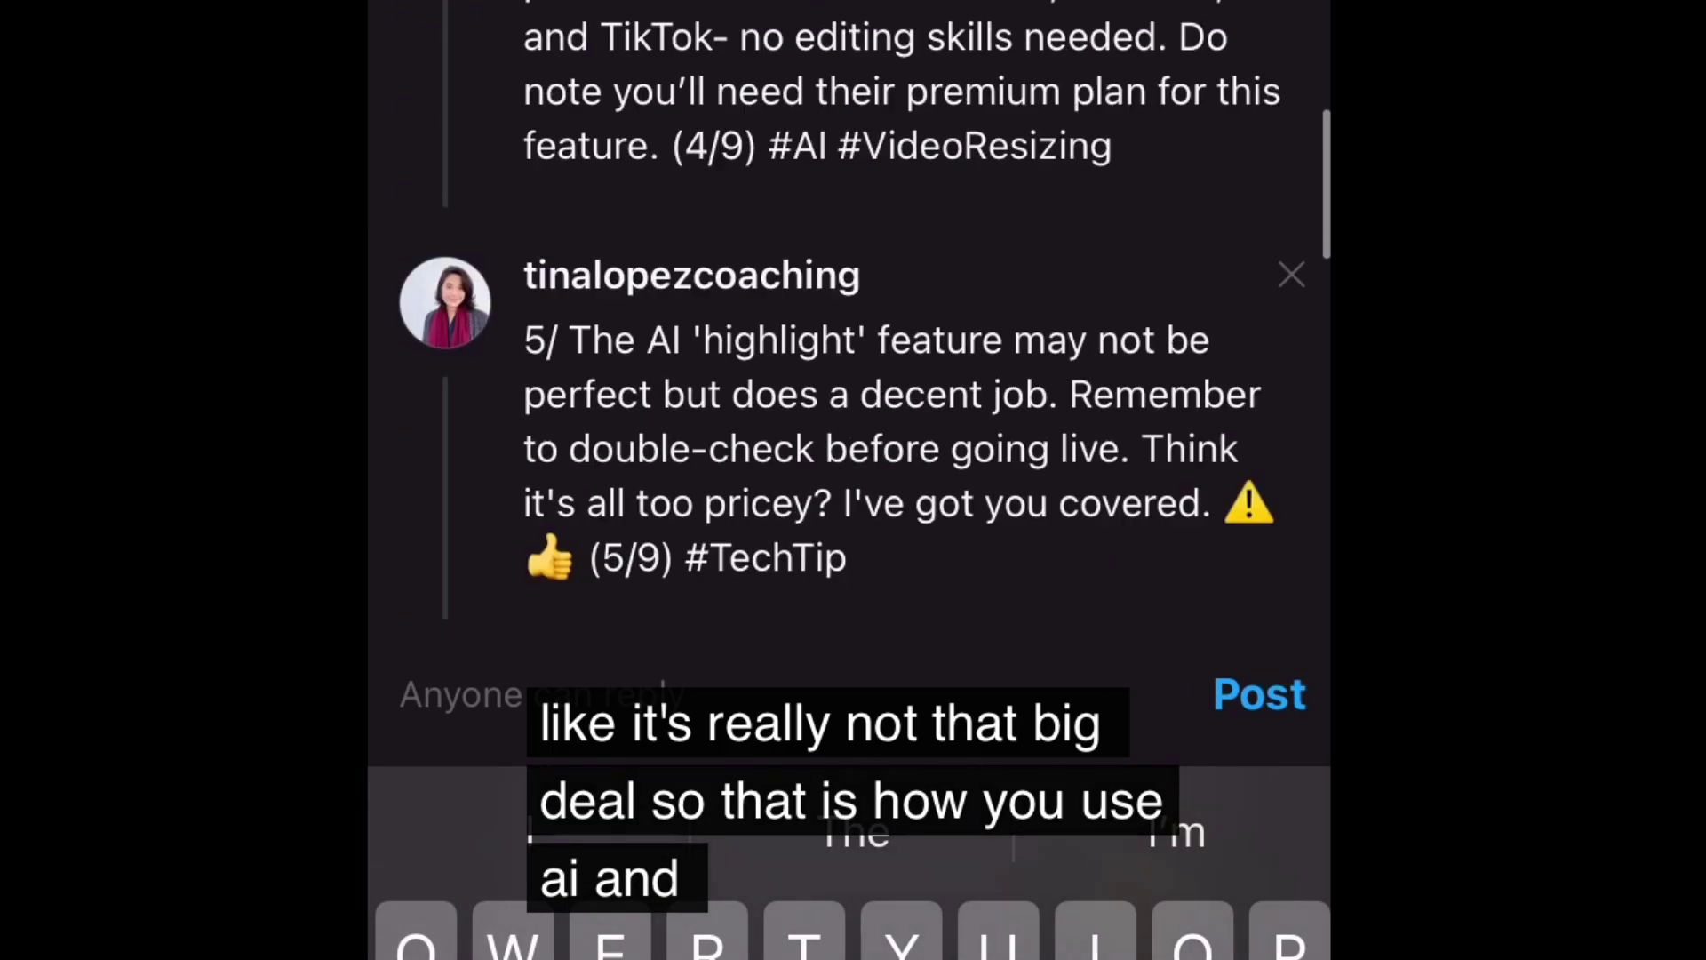